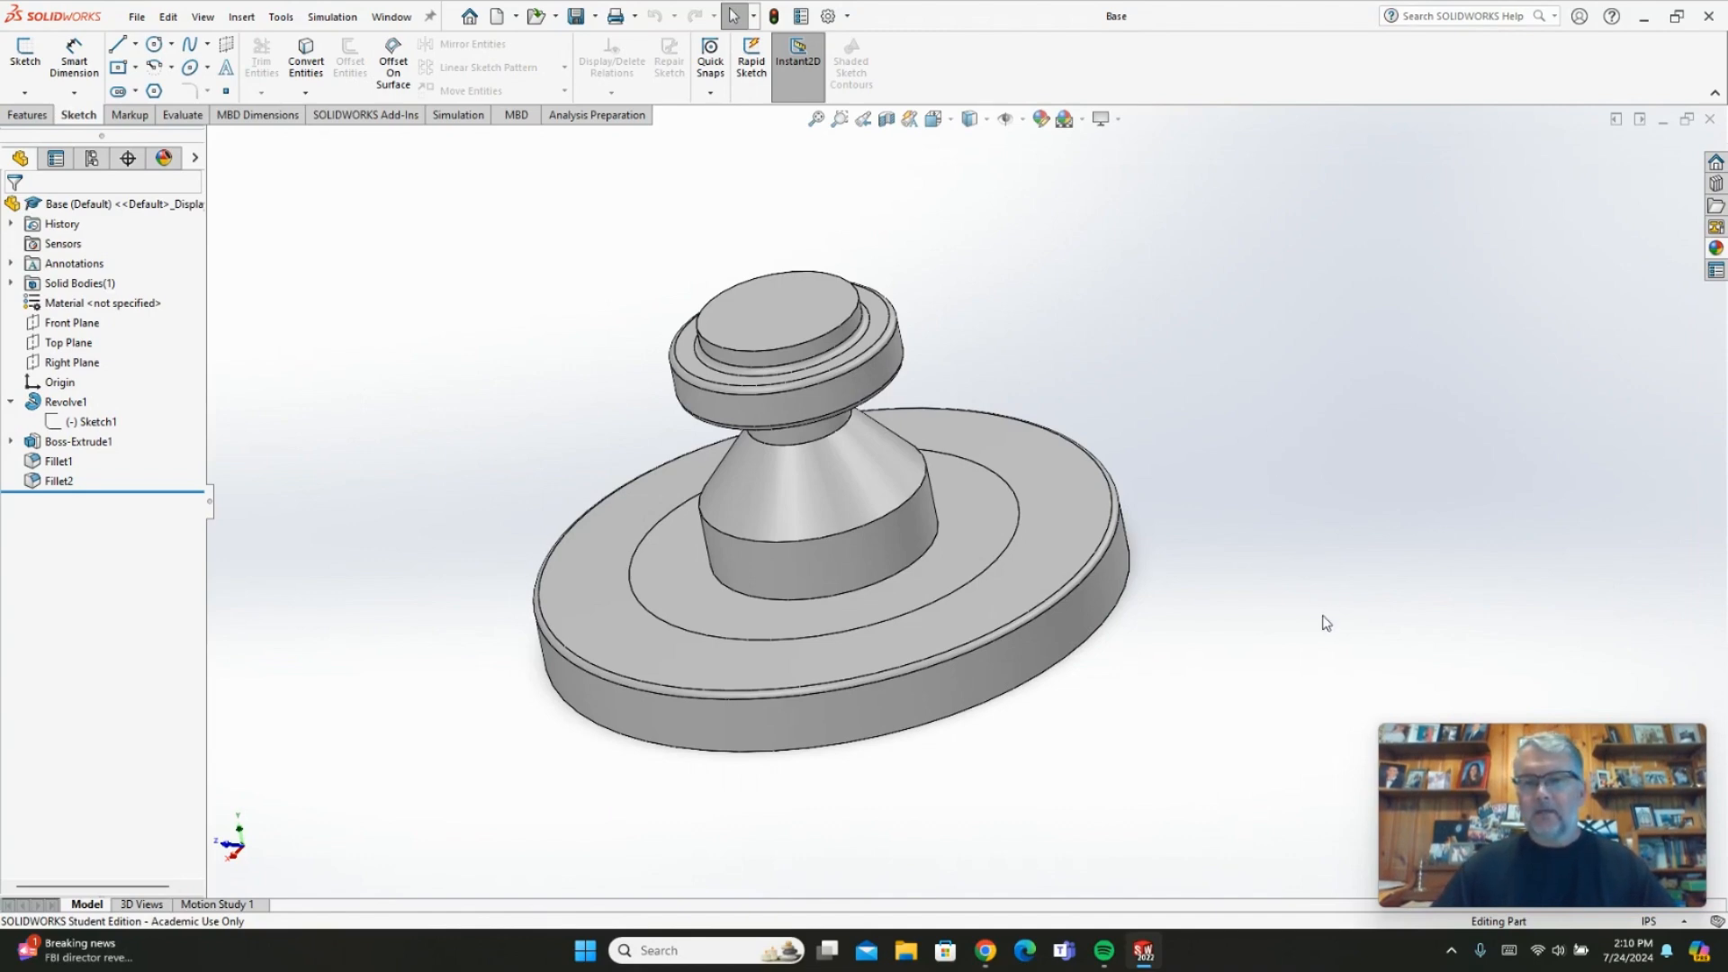
Look over the finished camera assembly and return to the Base part
{"action": "left_click", "coordinate": [1107, 909]}
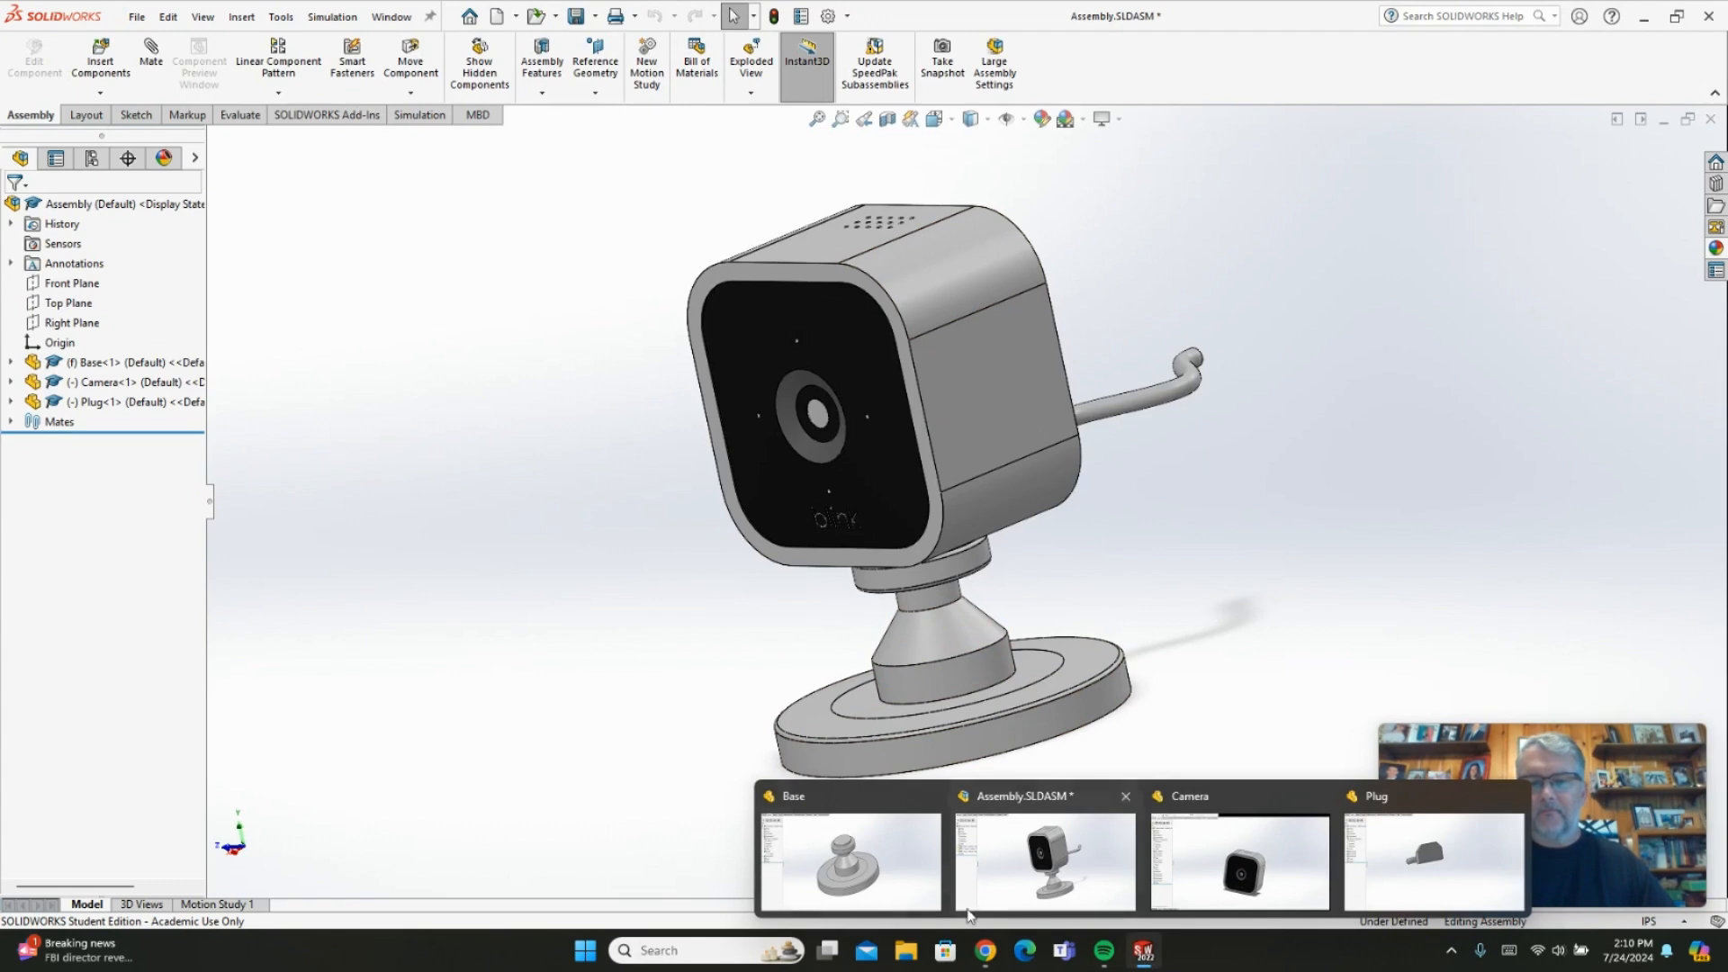
{"action": "left_click", "coordinate": [913, 900]}
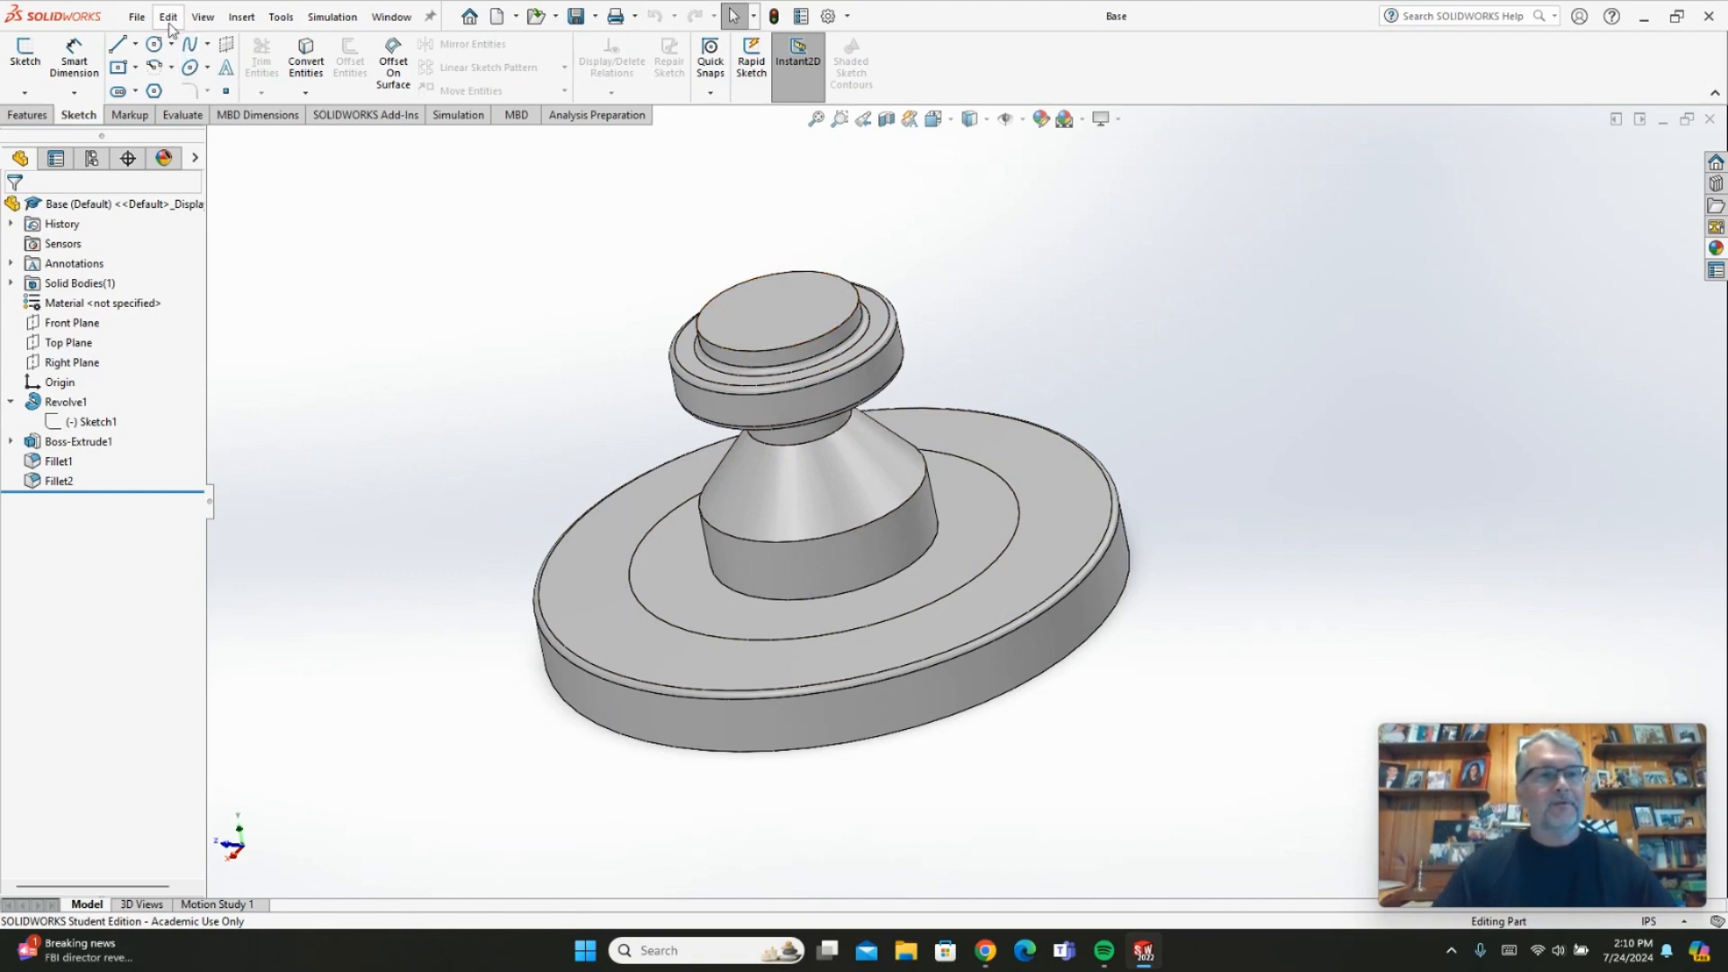
Create a new part and start a sketch on its Front Plane
{"action": "left_click", "coordinate": [133, 20]}
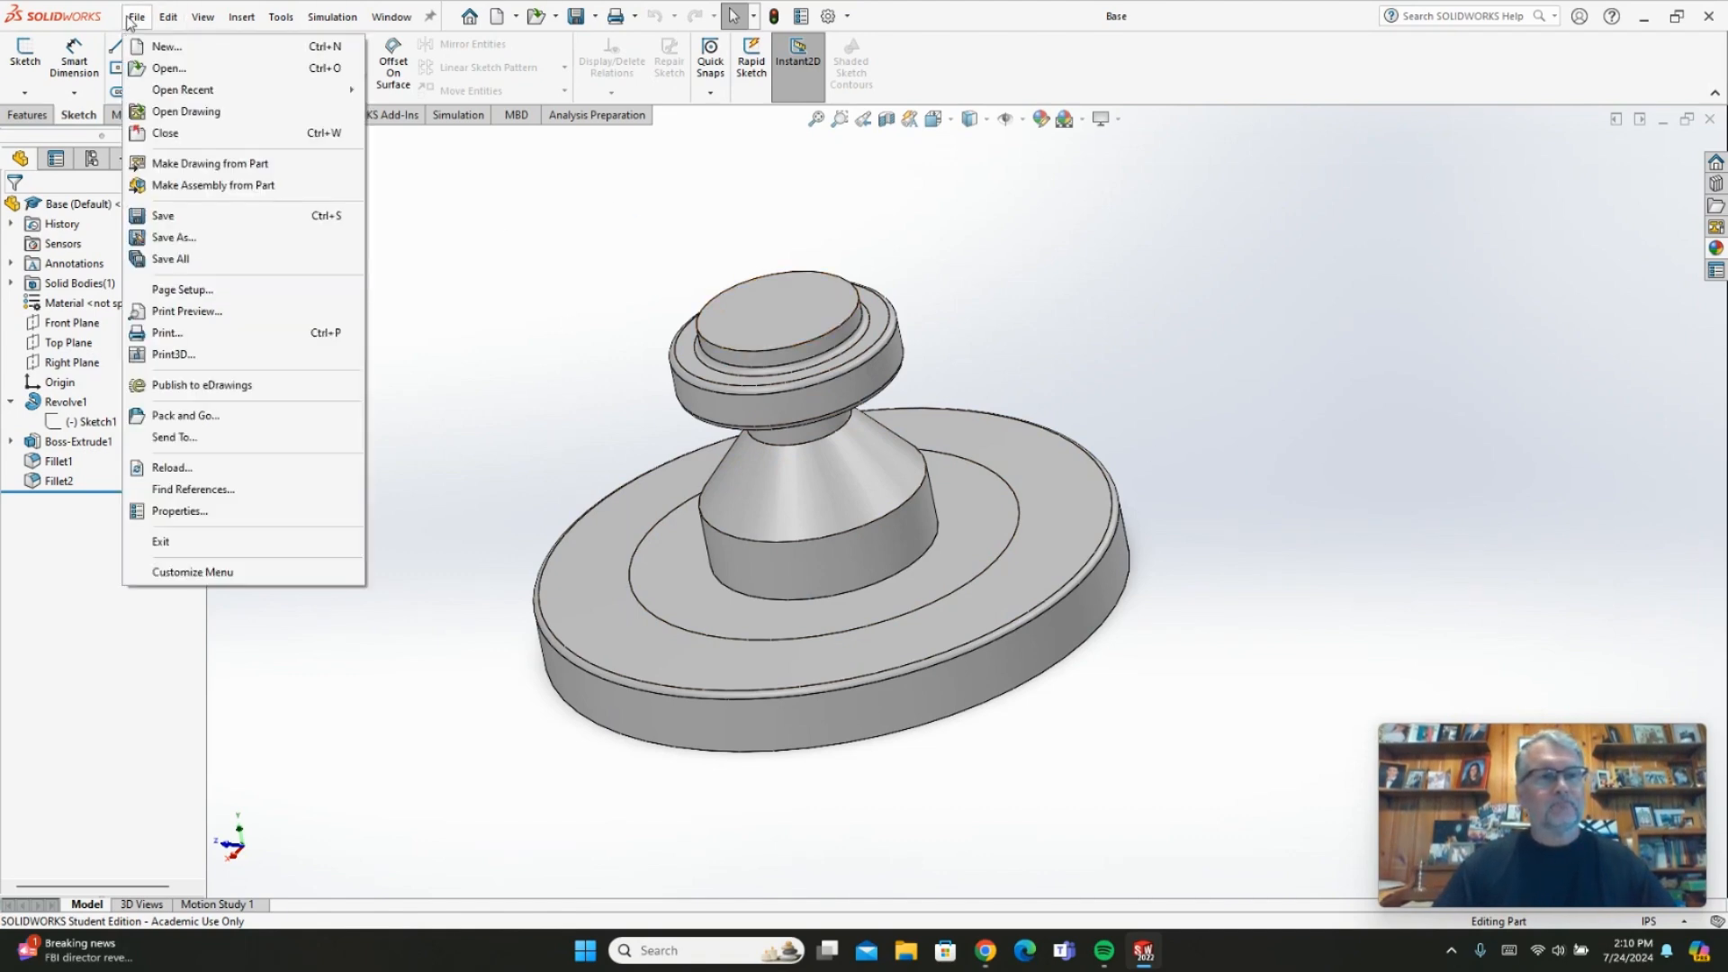
{"action": "left_click", "coordinate": [166, 47]}
{"action": "left_click", "coordinate": [629, 330]}
{"action": "left_click", "coordinate": [892, 621]}
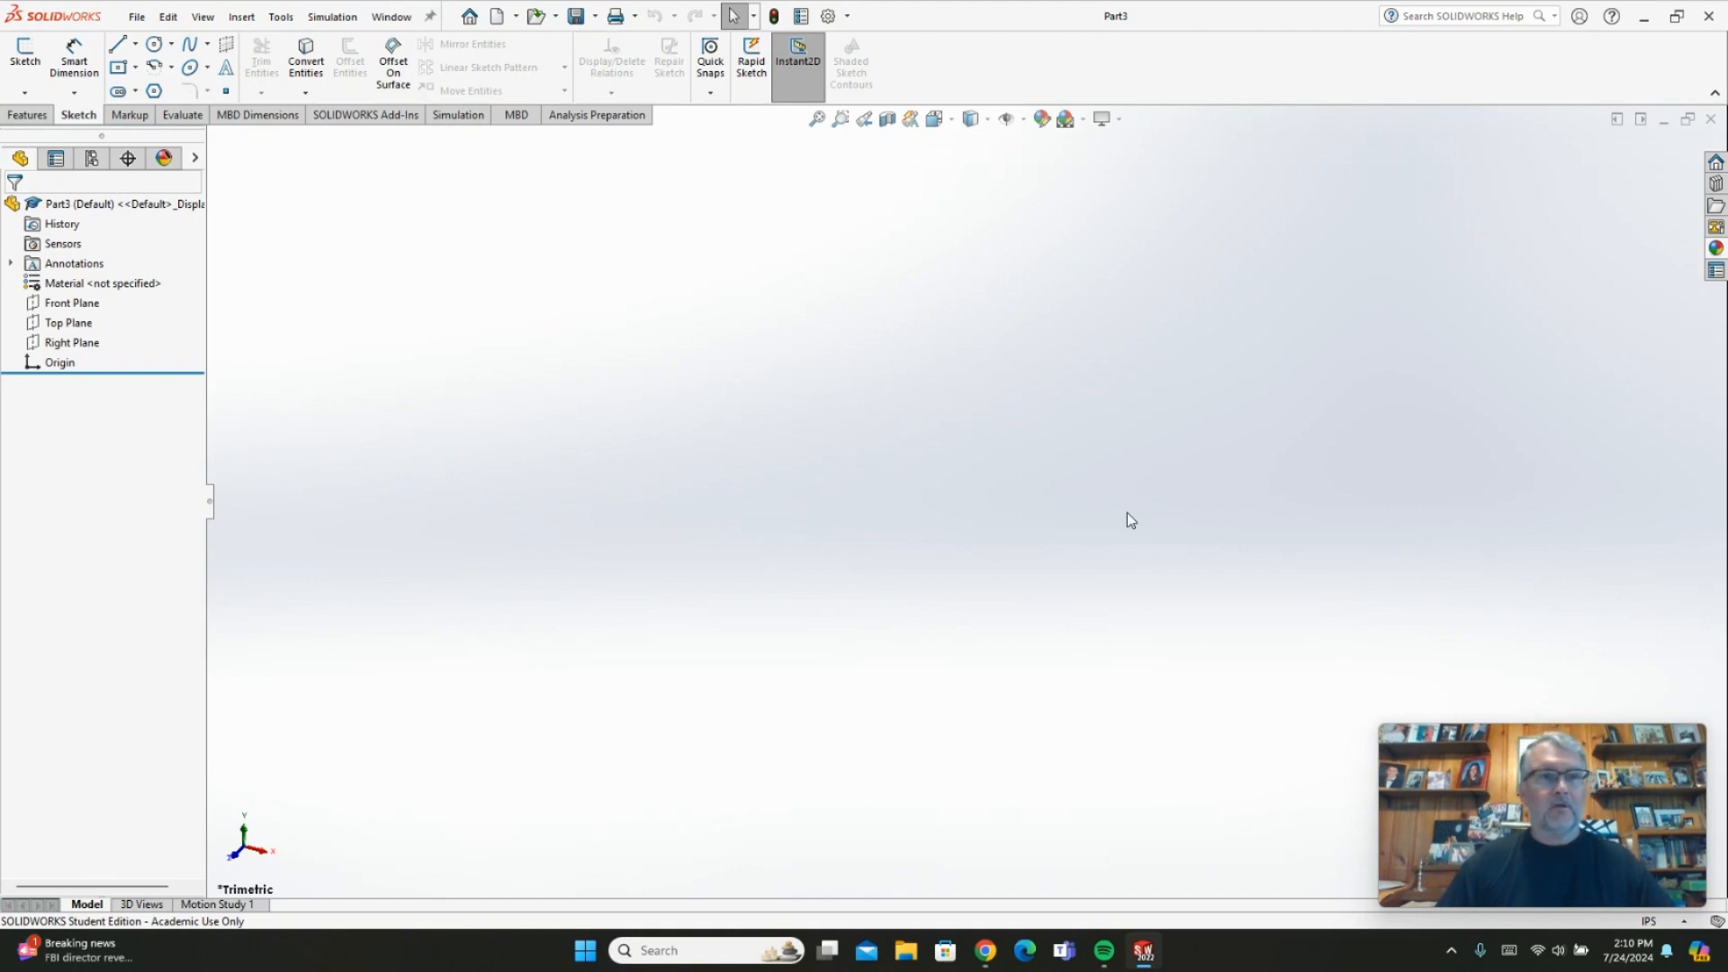
{"action": "left_click", "coordinate": [79, 305]}
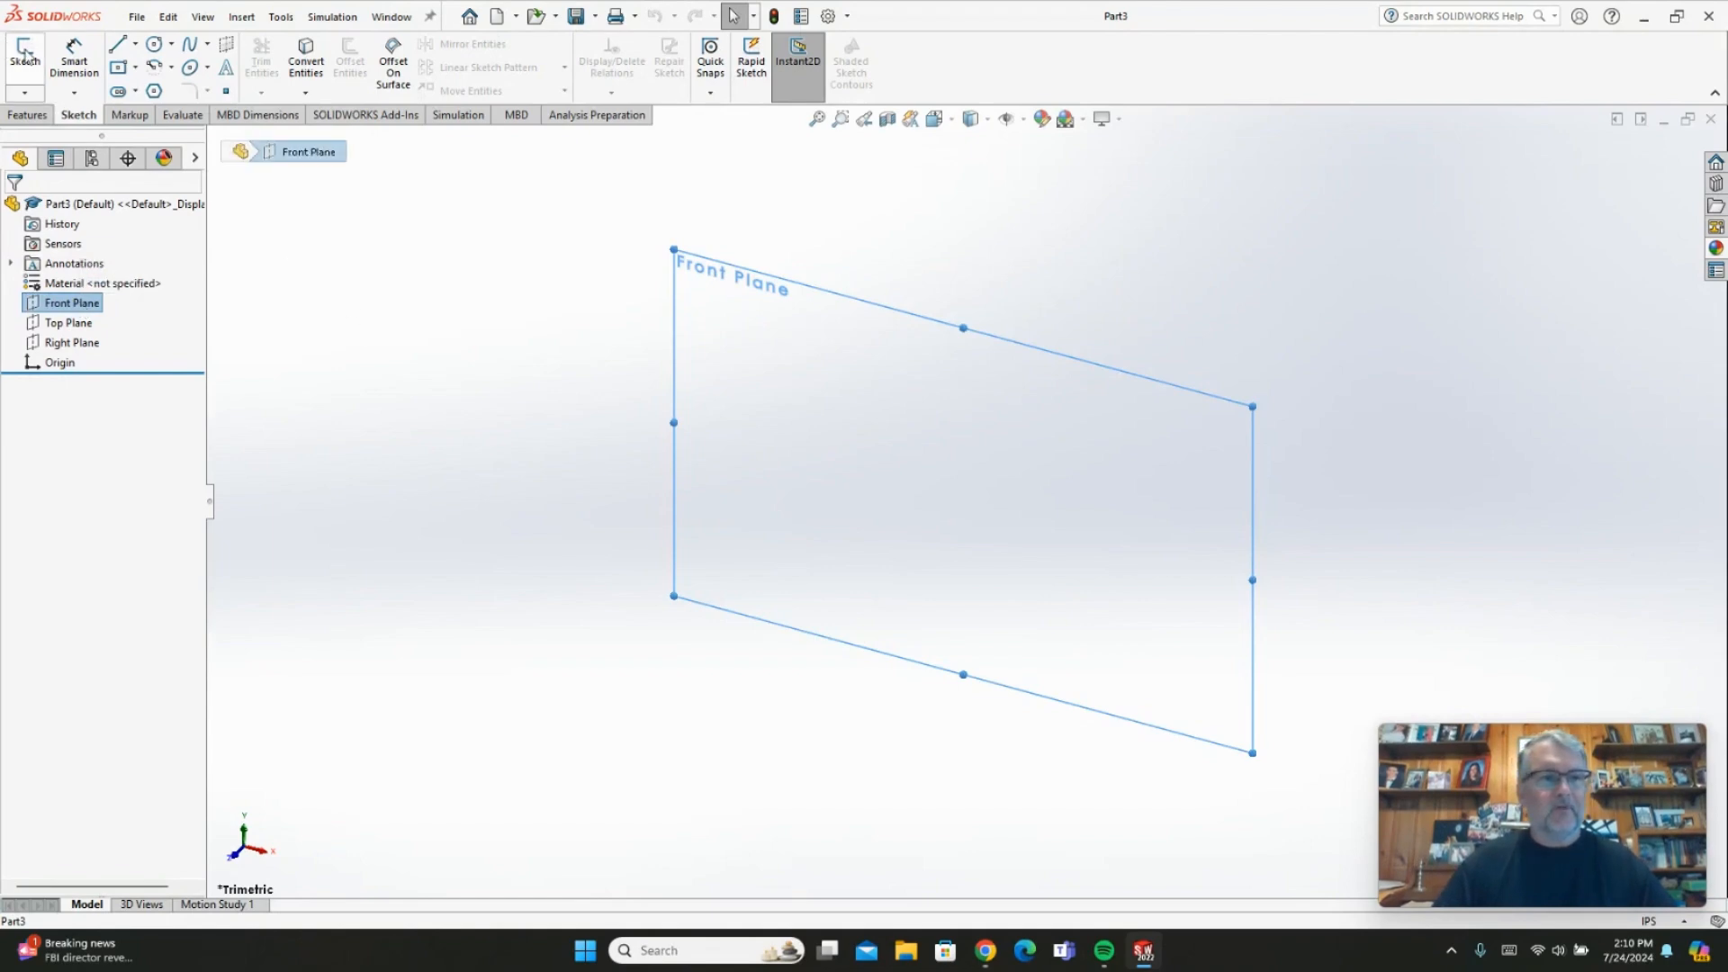
{"action": "left_click", "coordinate": [25, 54]}
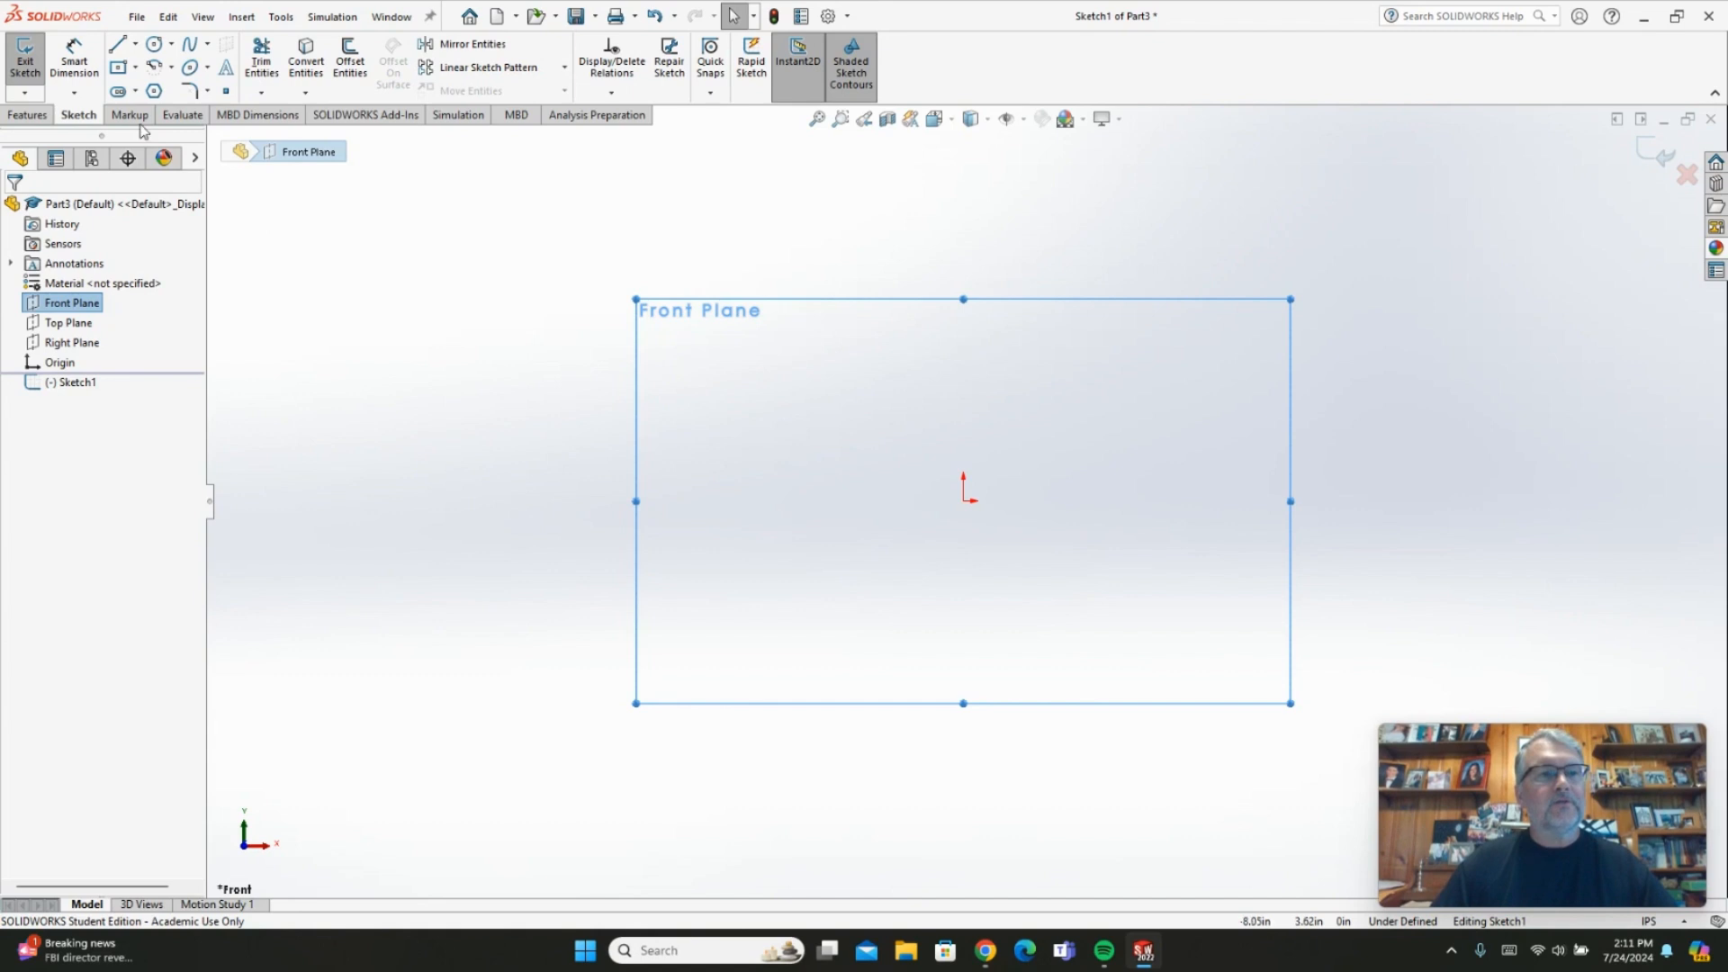
Draw connected lines from the origin: a bottom edge about 1.76 in long, short vertical rim, inward slope, horizontal ledge and vertical riser
{"action": "left_click", "coordinate": [116, 45]}
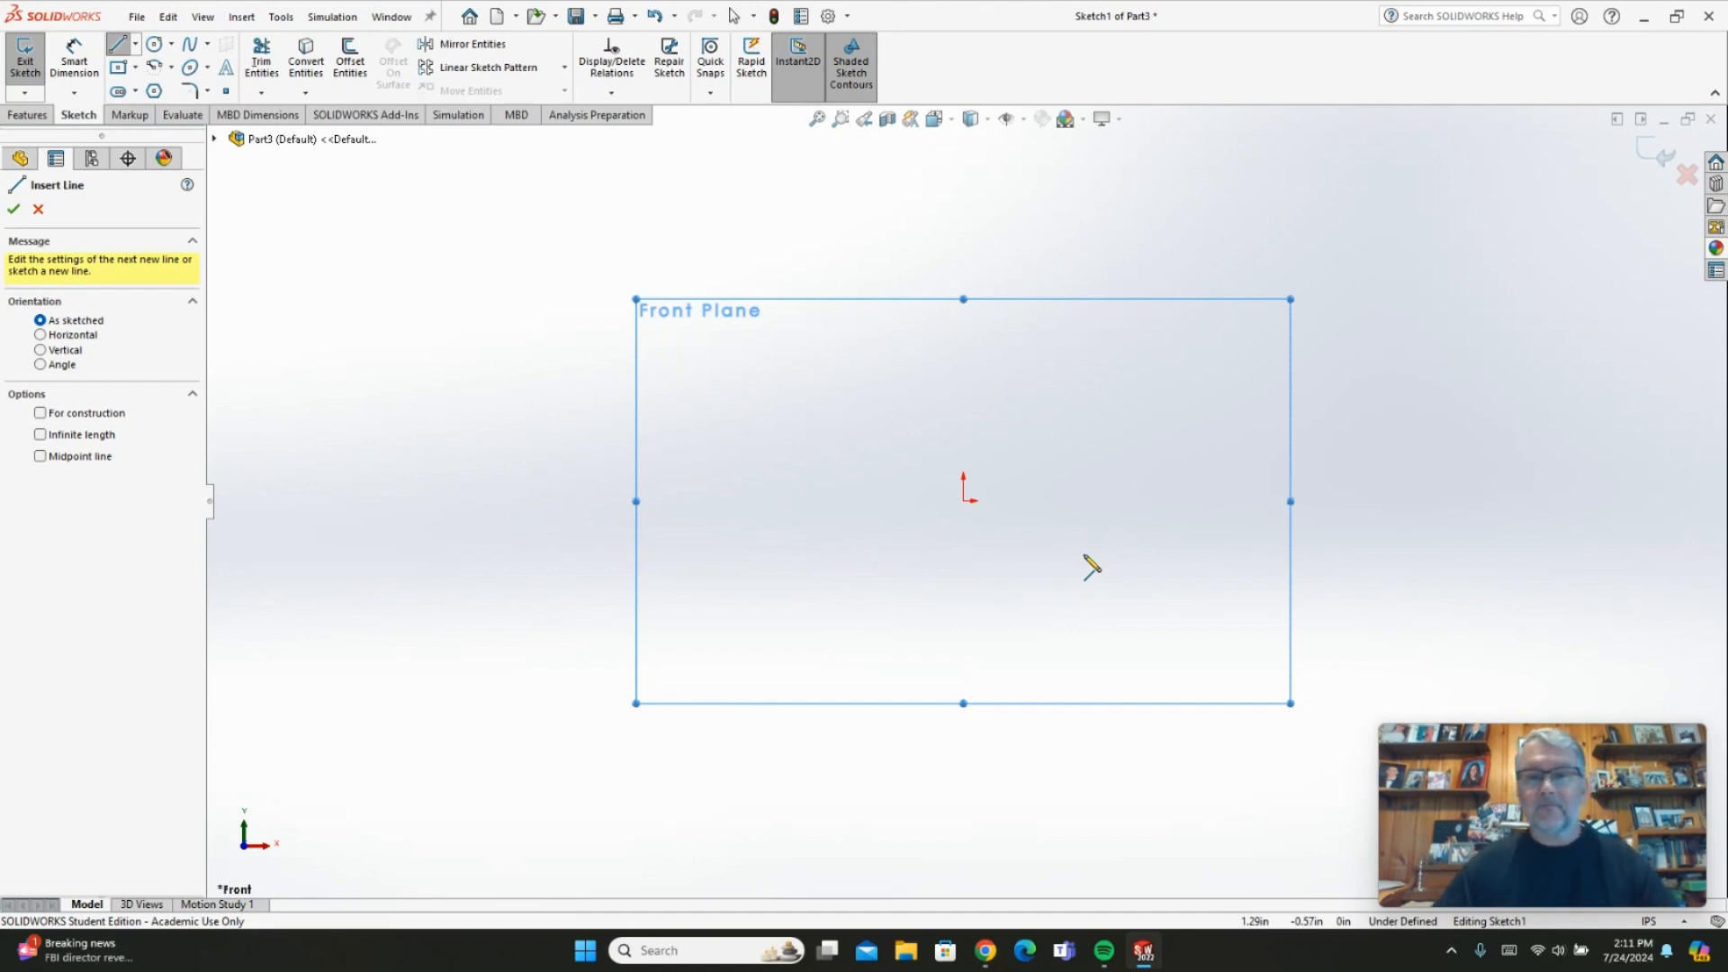
{"action": "left_click", "coordinate": [964, 500]}
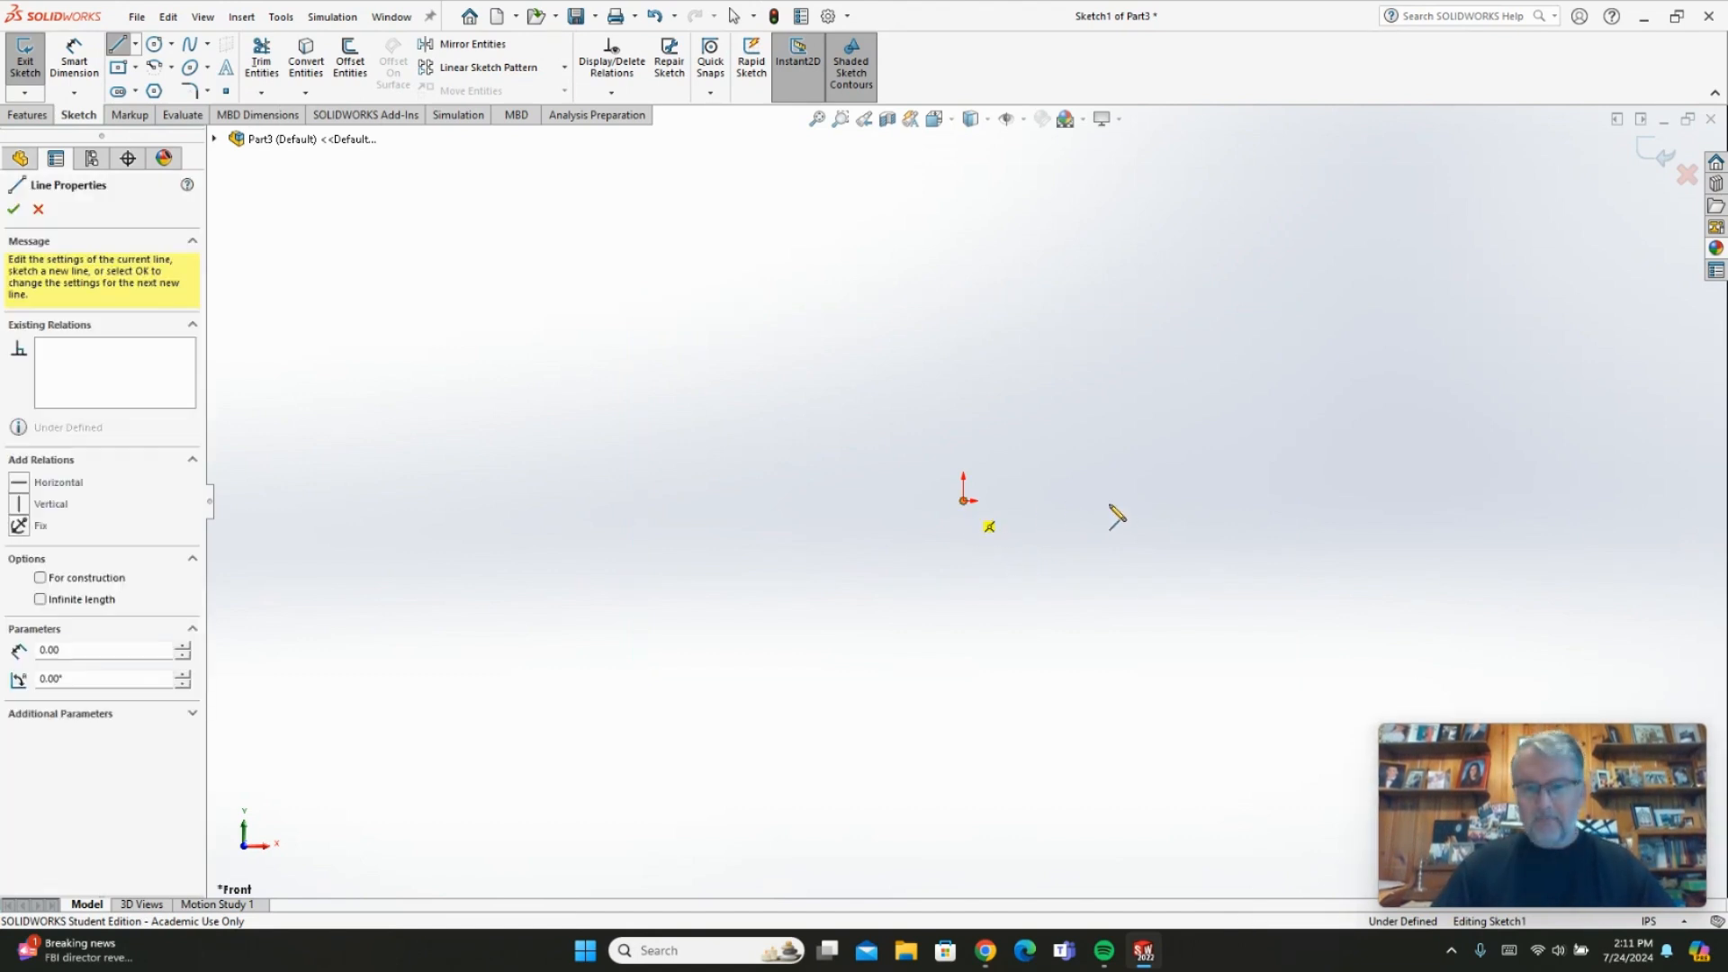
{"action": "left_click", "coordinate": [1128, 500]}
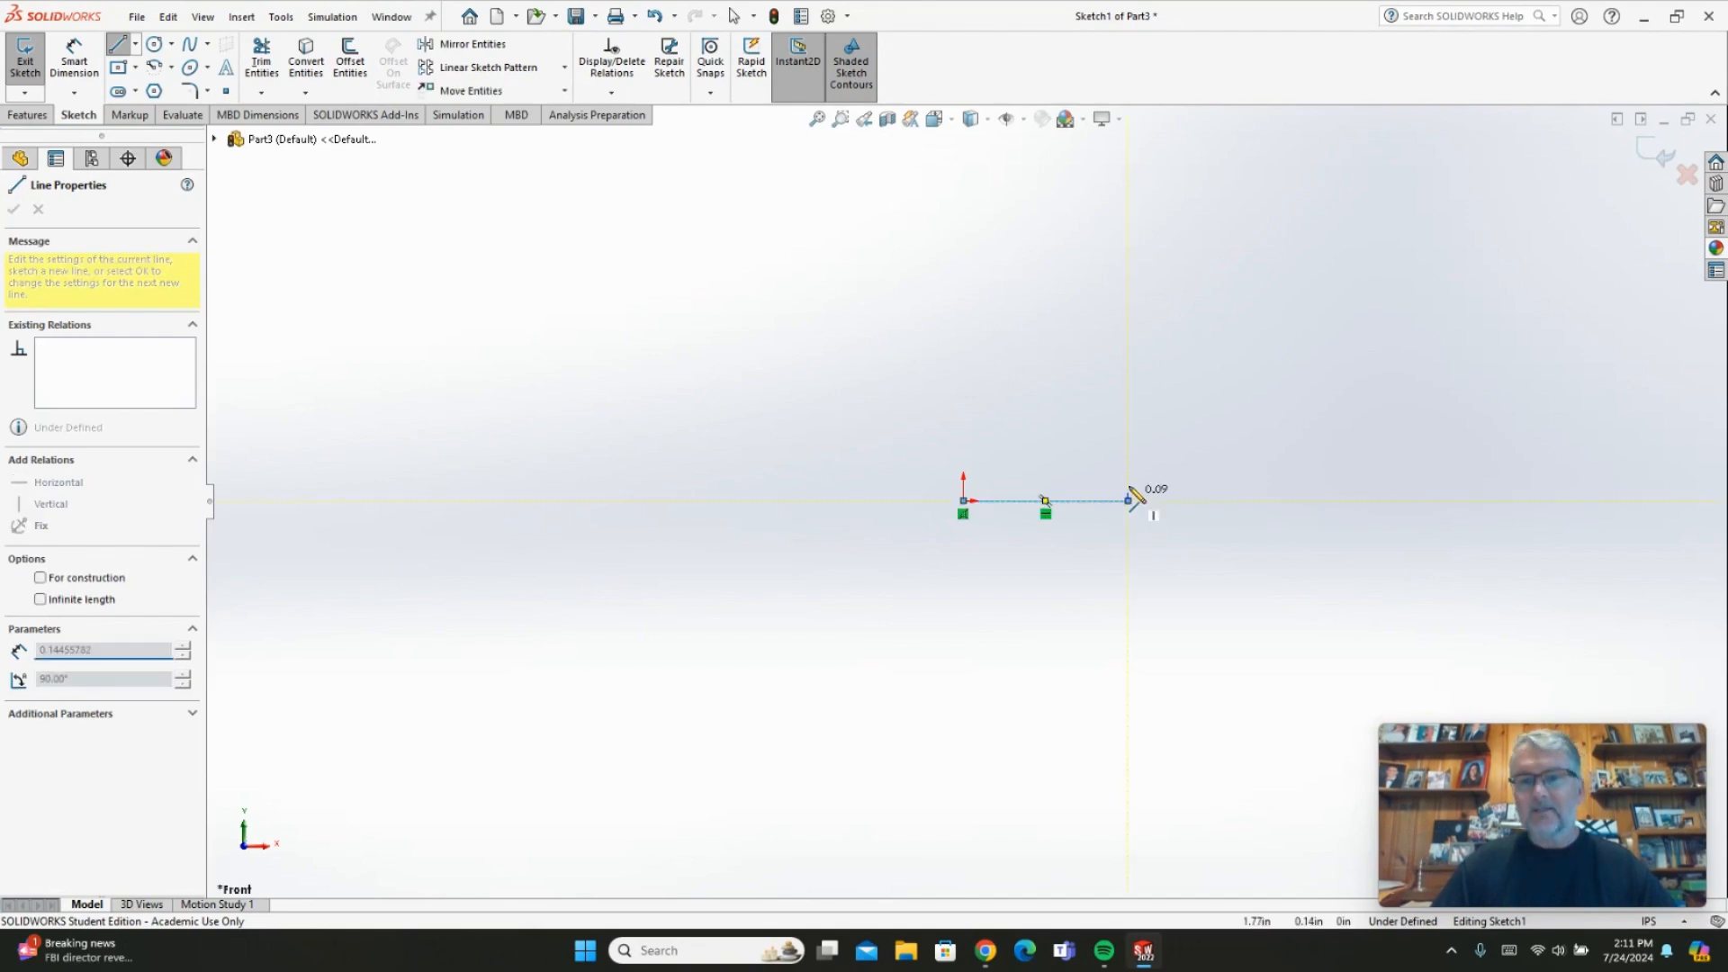
{"action": "left_click", "coordinate": [1079, 450]}
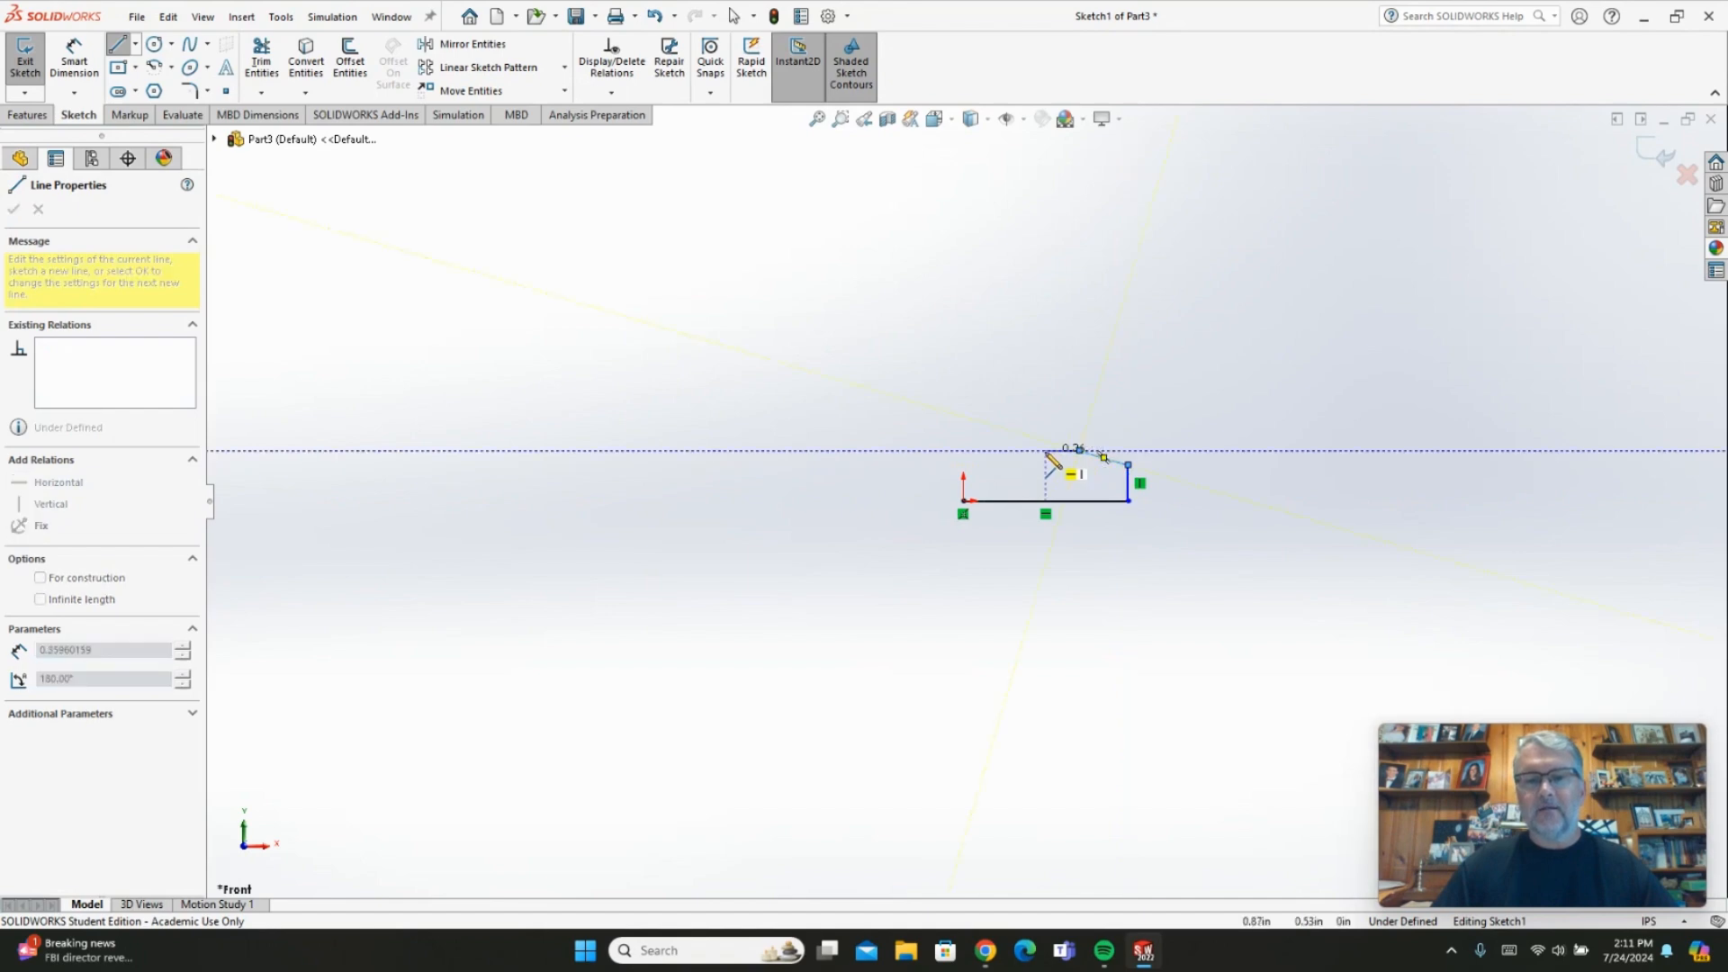
{"action": "left_click", "coordinate": [1024, 450]}
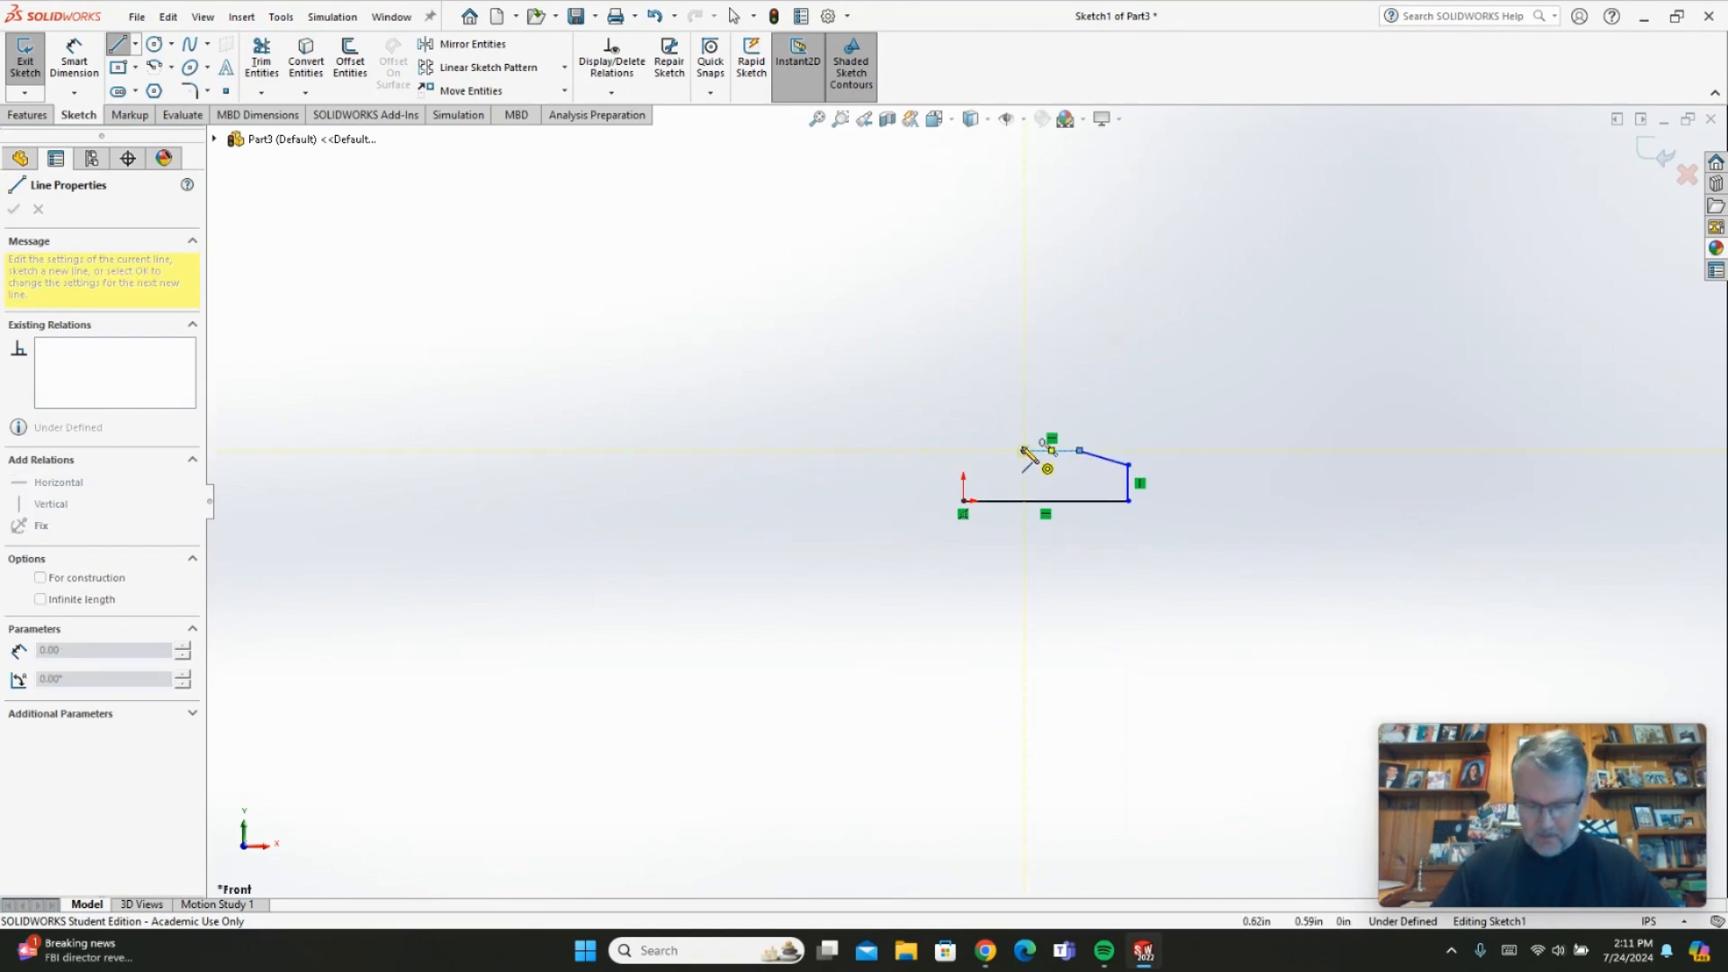
{"action": "left_click", "coordinate": [1024, 393]}
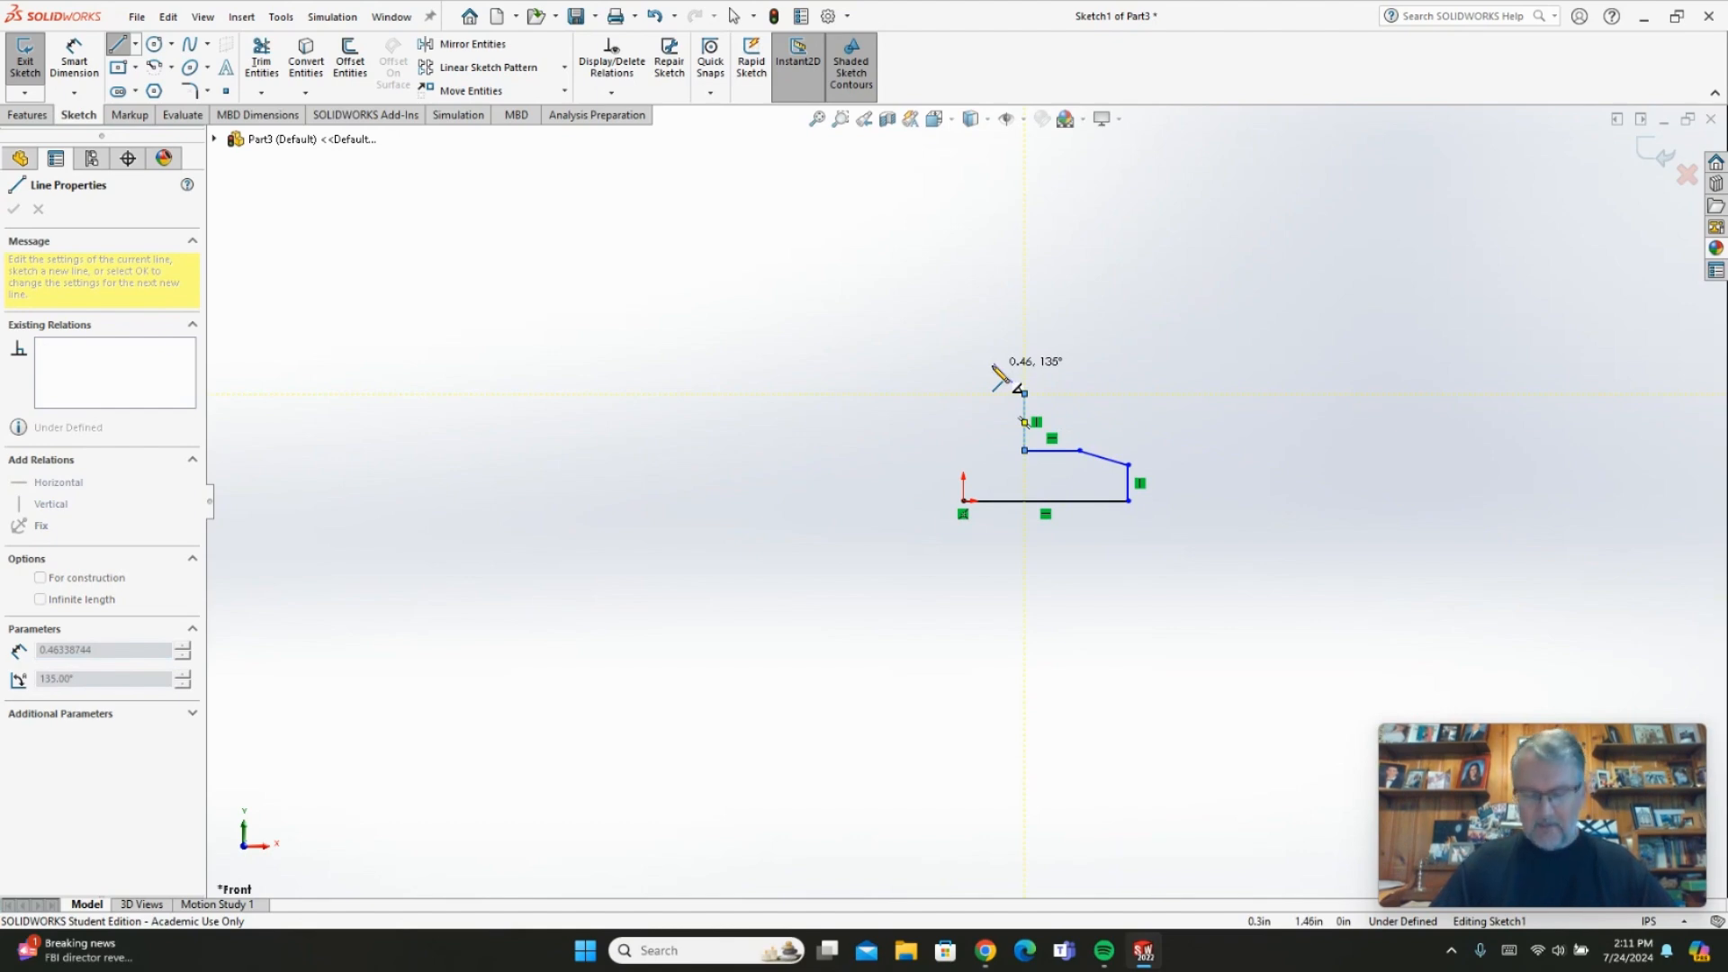
Continue the profile with an inward slope, vertical neck and overhanging cap, closing it to the origin with a vertical line about 2.18 in long
{"action": "left_click", "coordinate": [993, 363]}
{"action": "left_click", "coordinate": [993, 328]}
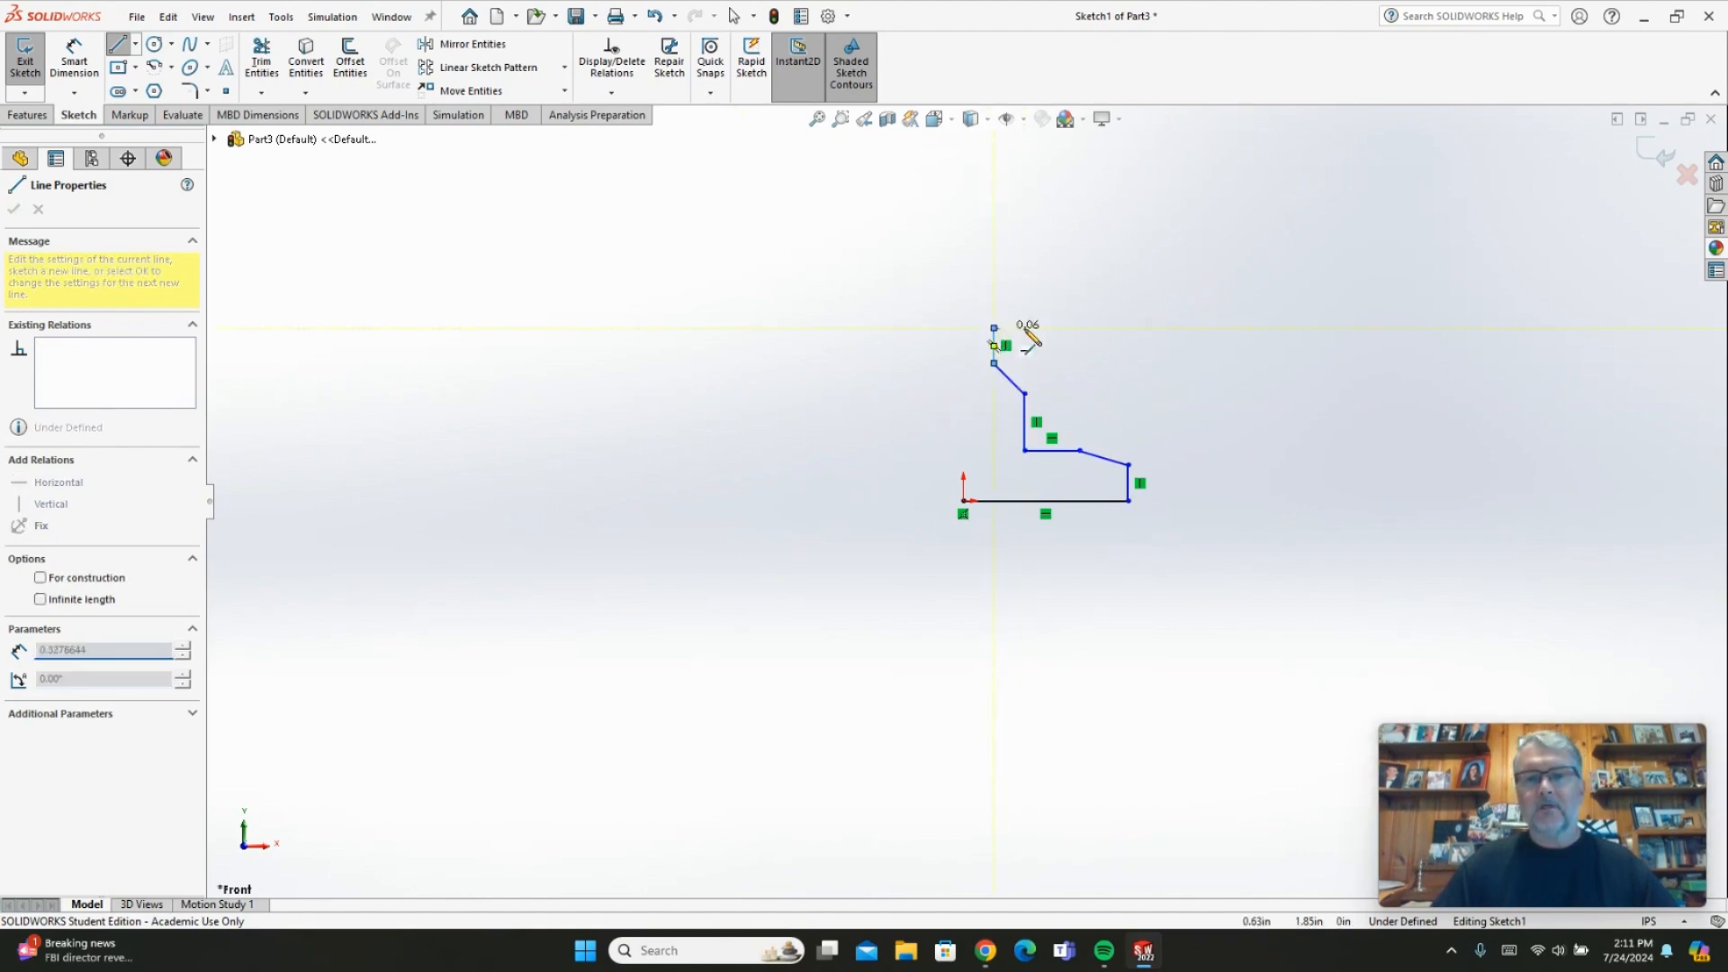
{"action": "left_click", "coordinate": [1059, 328]}
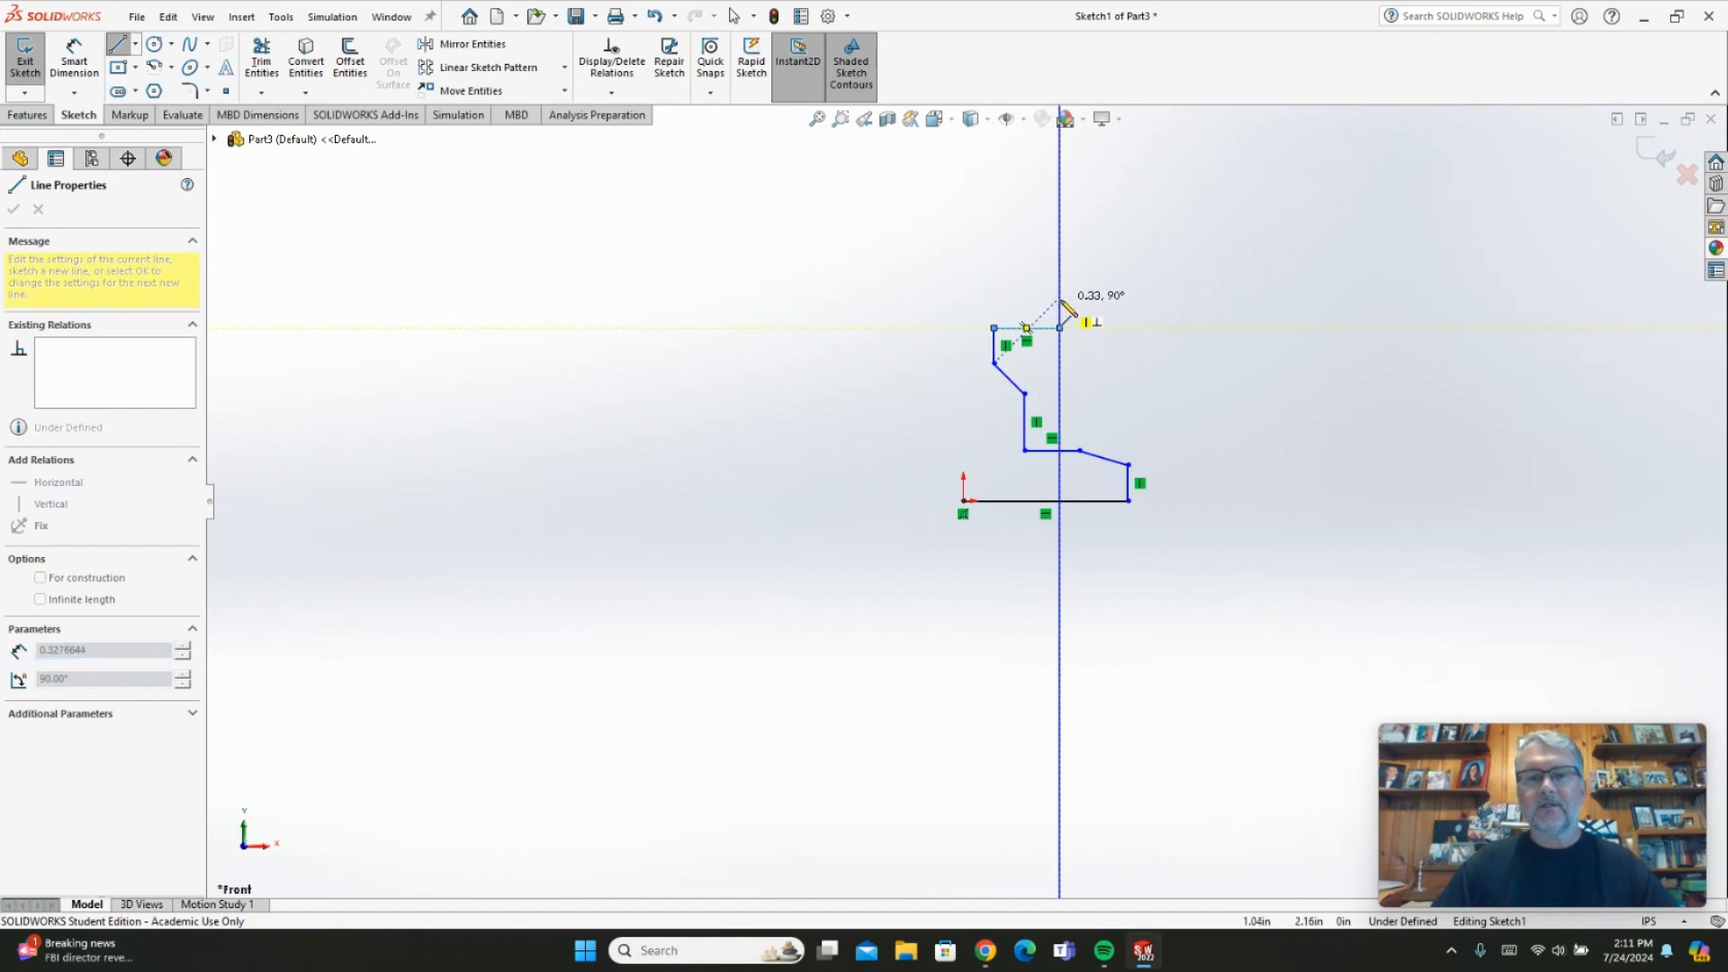
{"action": "left_click", "coordinate": [1059, 297]}
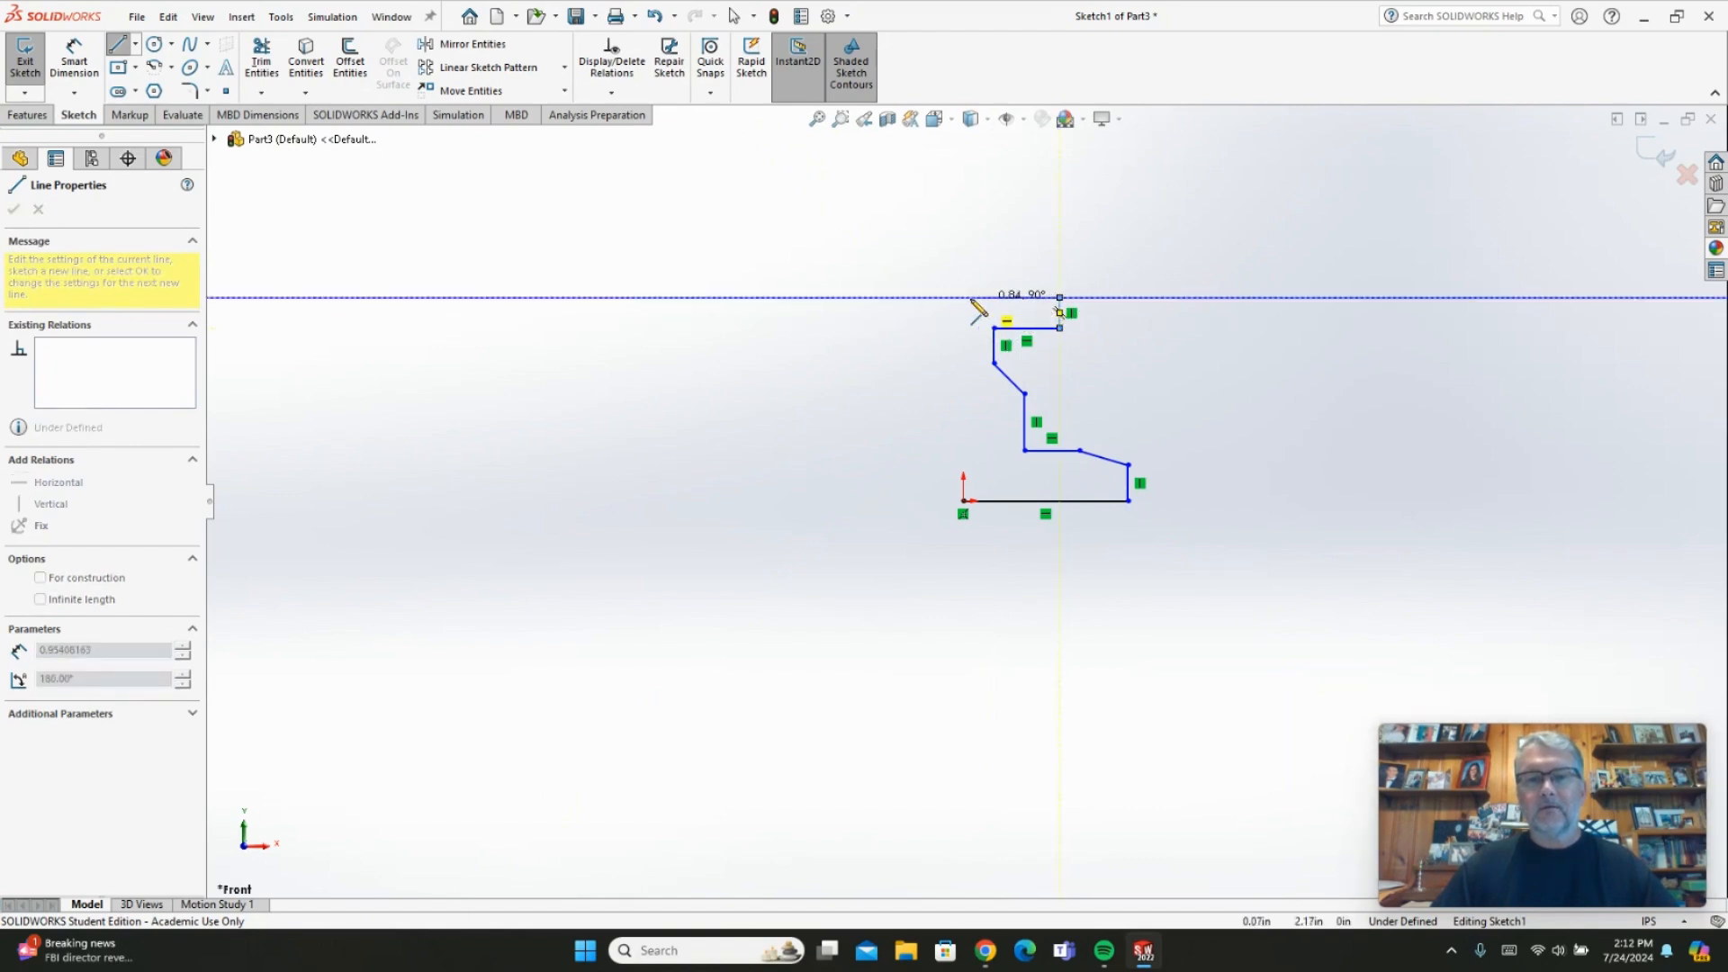
{"action": "left_click", "coordinate": [962, 296]}
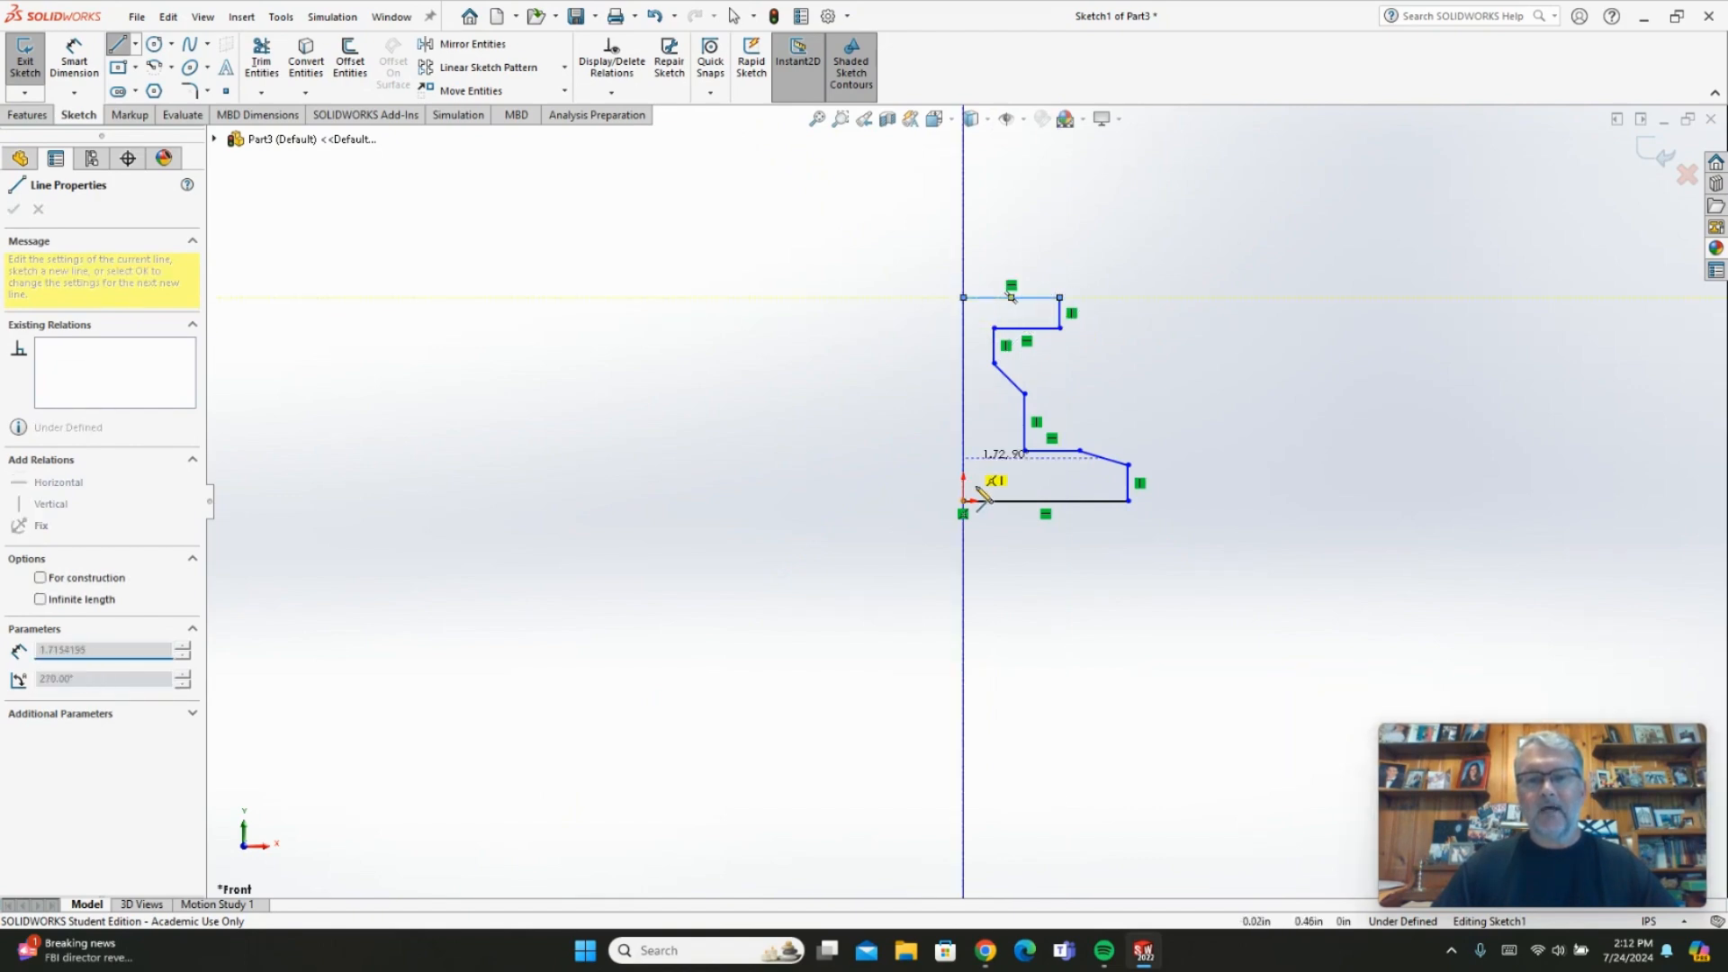
{"action": "left_click", "coordinate": [963, 501]}
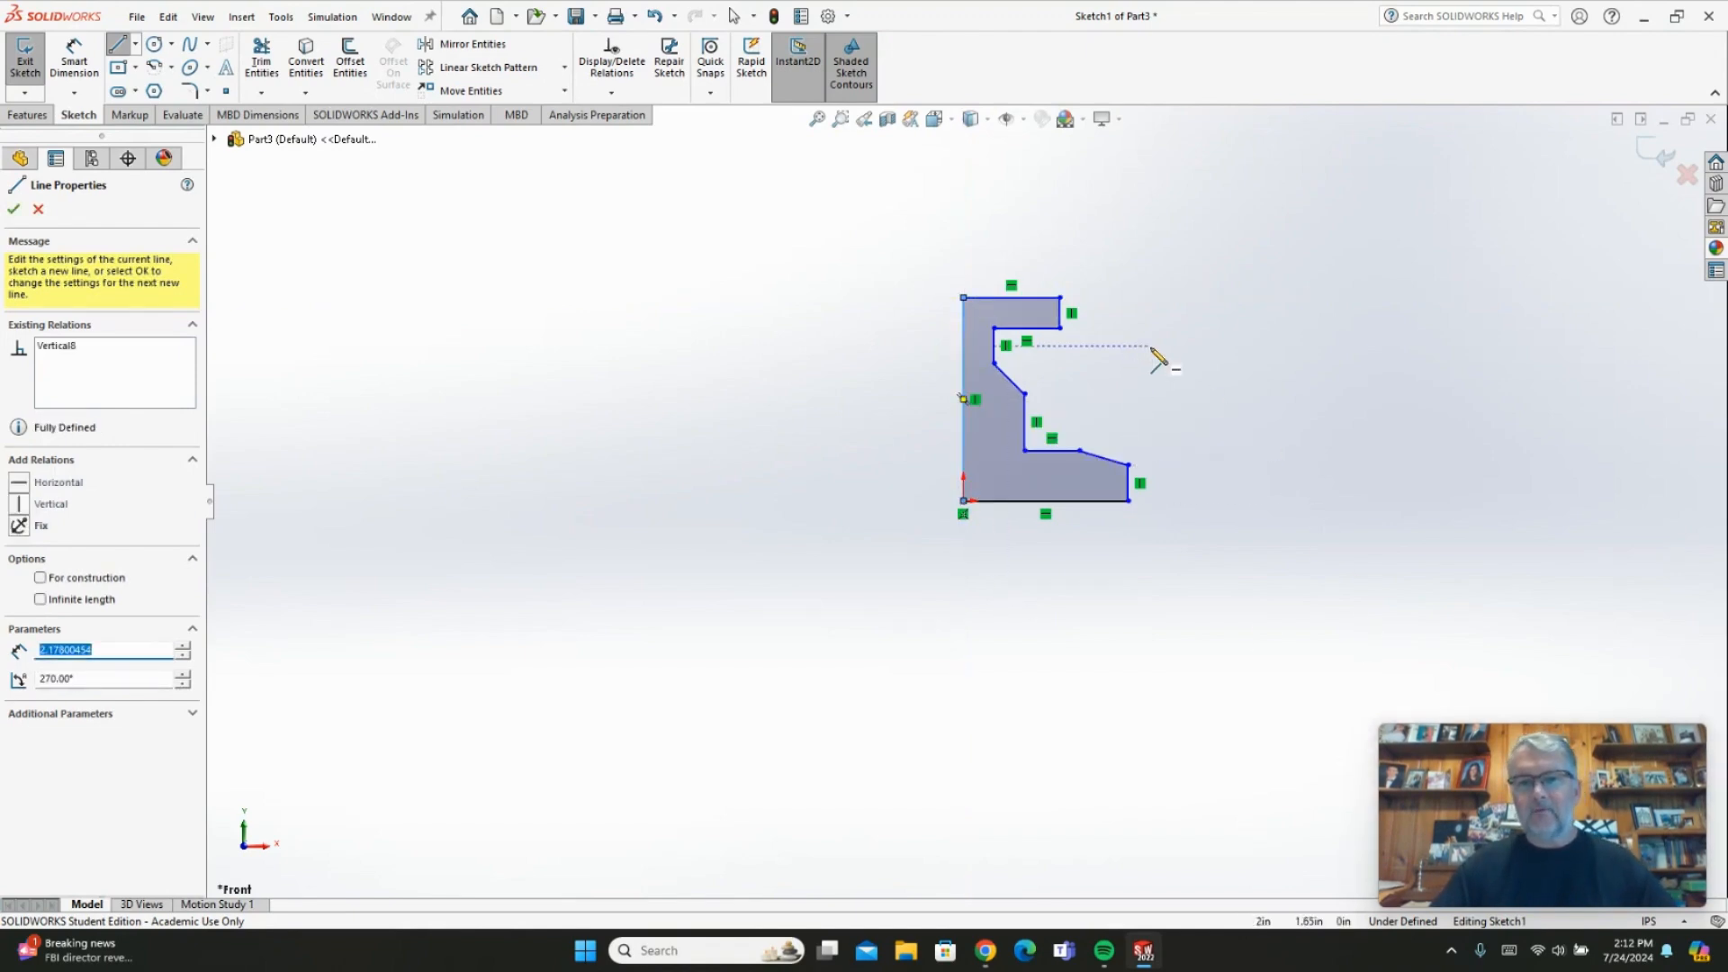
{"action": "scroll", "coordinate": [1150, 348], "scroll_direction": "up", "scroll_amount": 2}
{"action": "scroll", "coordinate": [1156, 357], "scroll_direction": "down", "scroll_amount": 4}
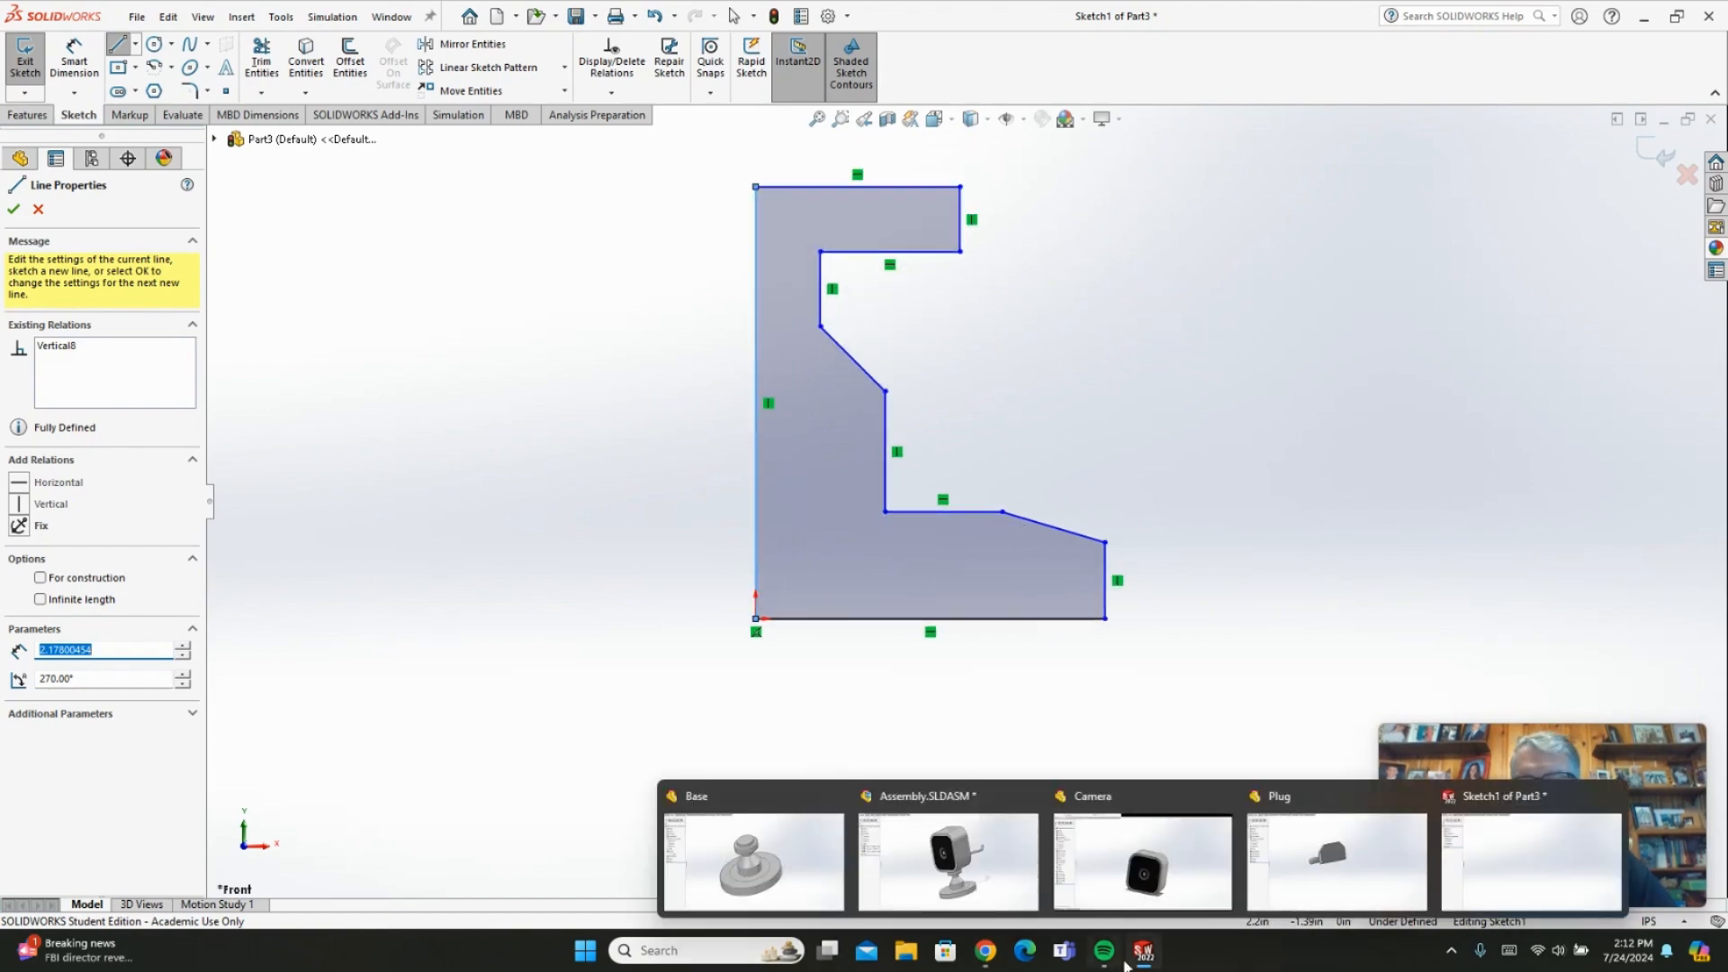
Examine the Base part's side profile in the Right view and return to the new part's sketch
{"action": "left_click", "coordinate": [747, 886]}
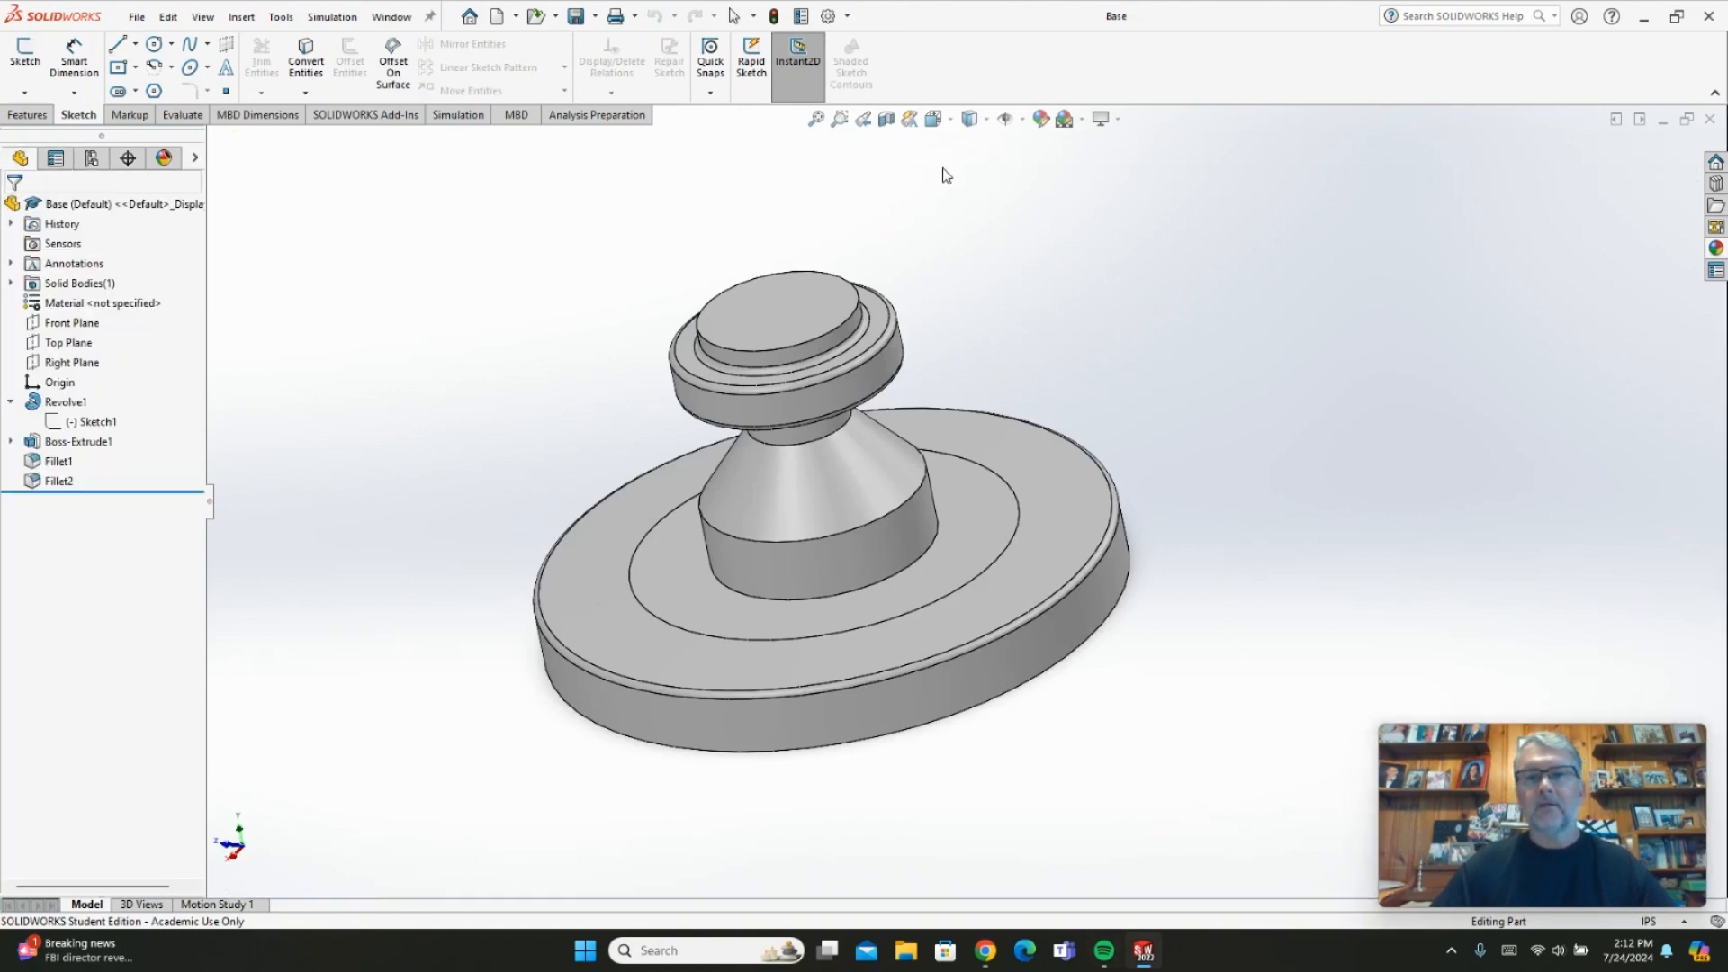
{"action": "left_click", "coordinate": [933, 118]}
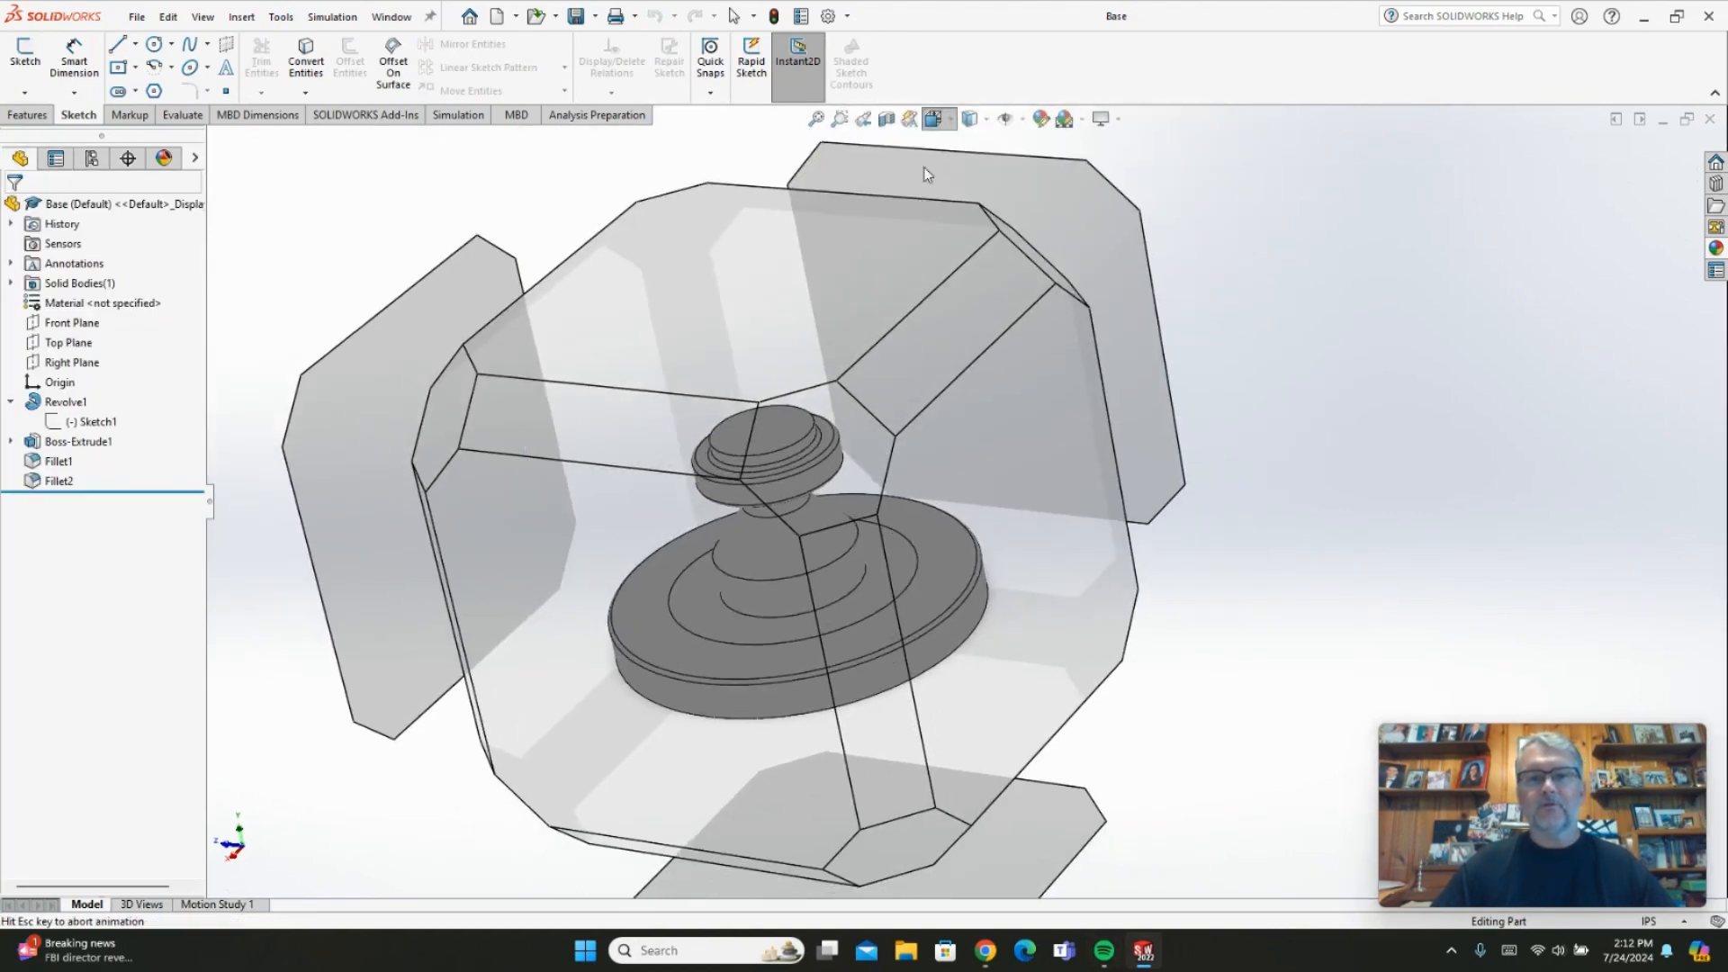
{"action": "left_click", "coordinate": [711, 654]}
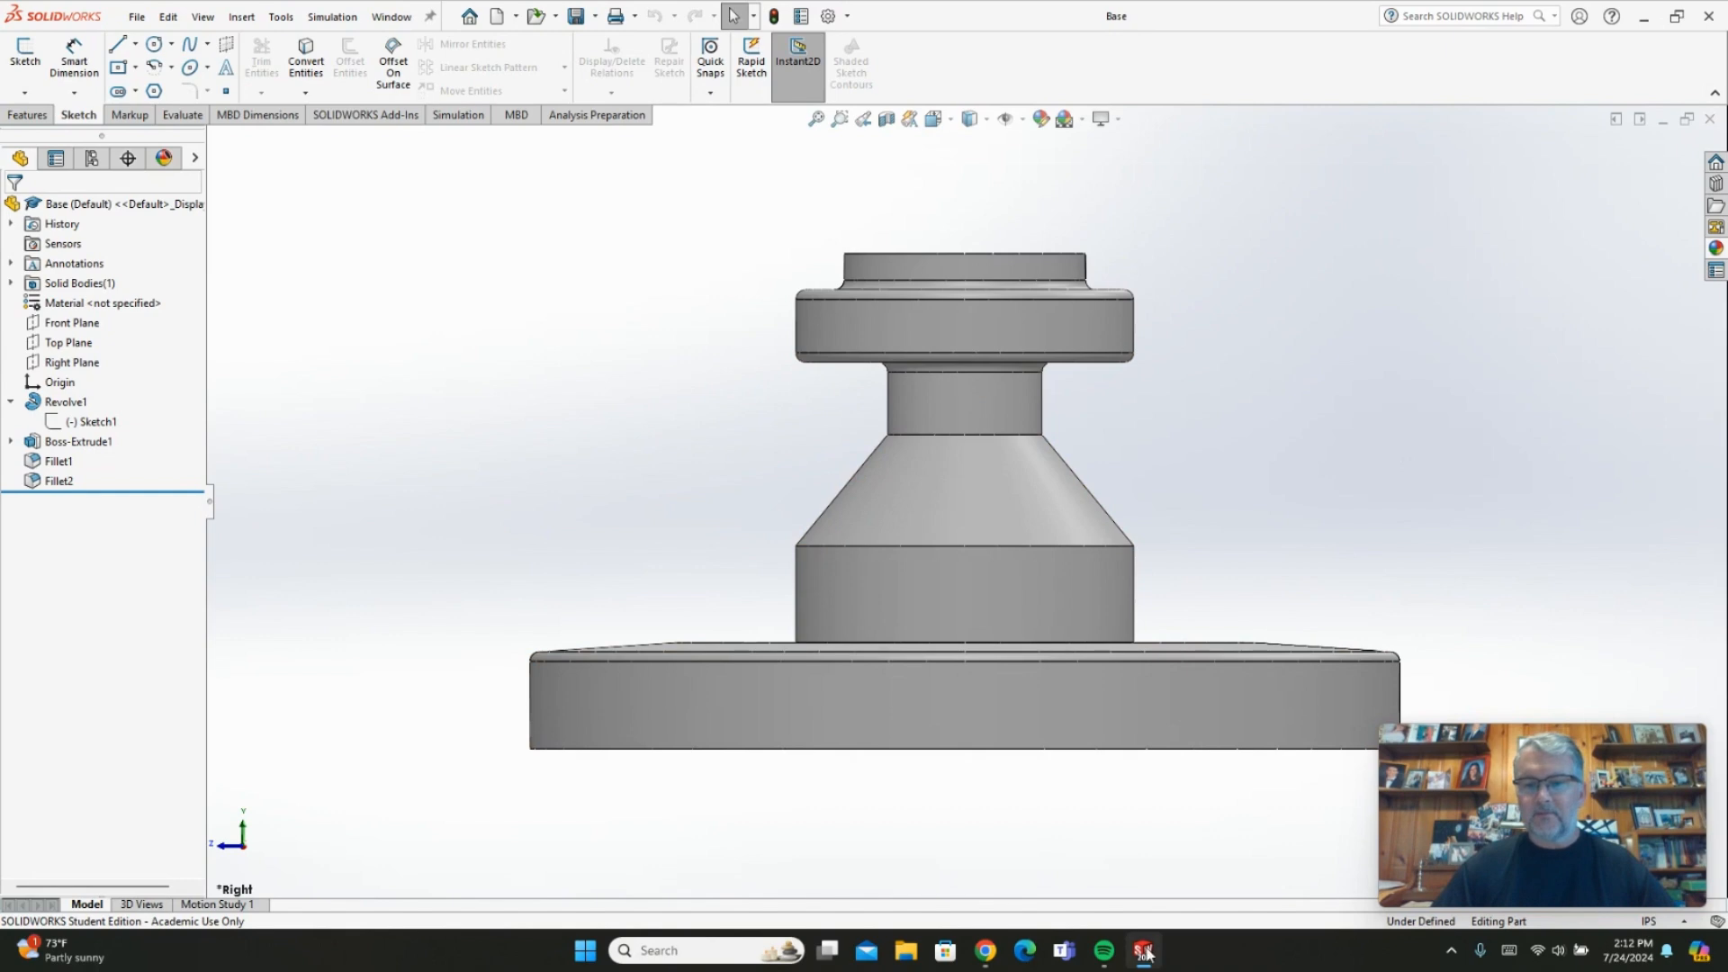
{"action": "mouse_move", "coordinate": [1147, 955]}
{"action": "left_click", "coordinate": [1496, 879]}
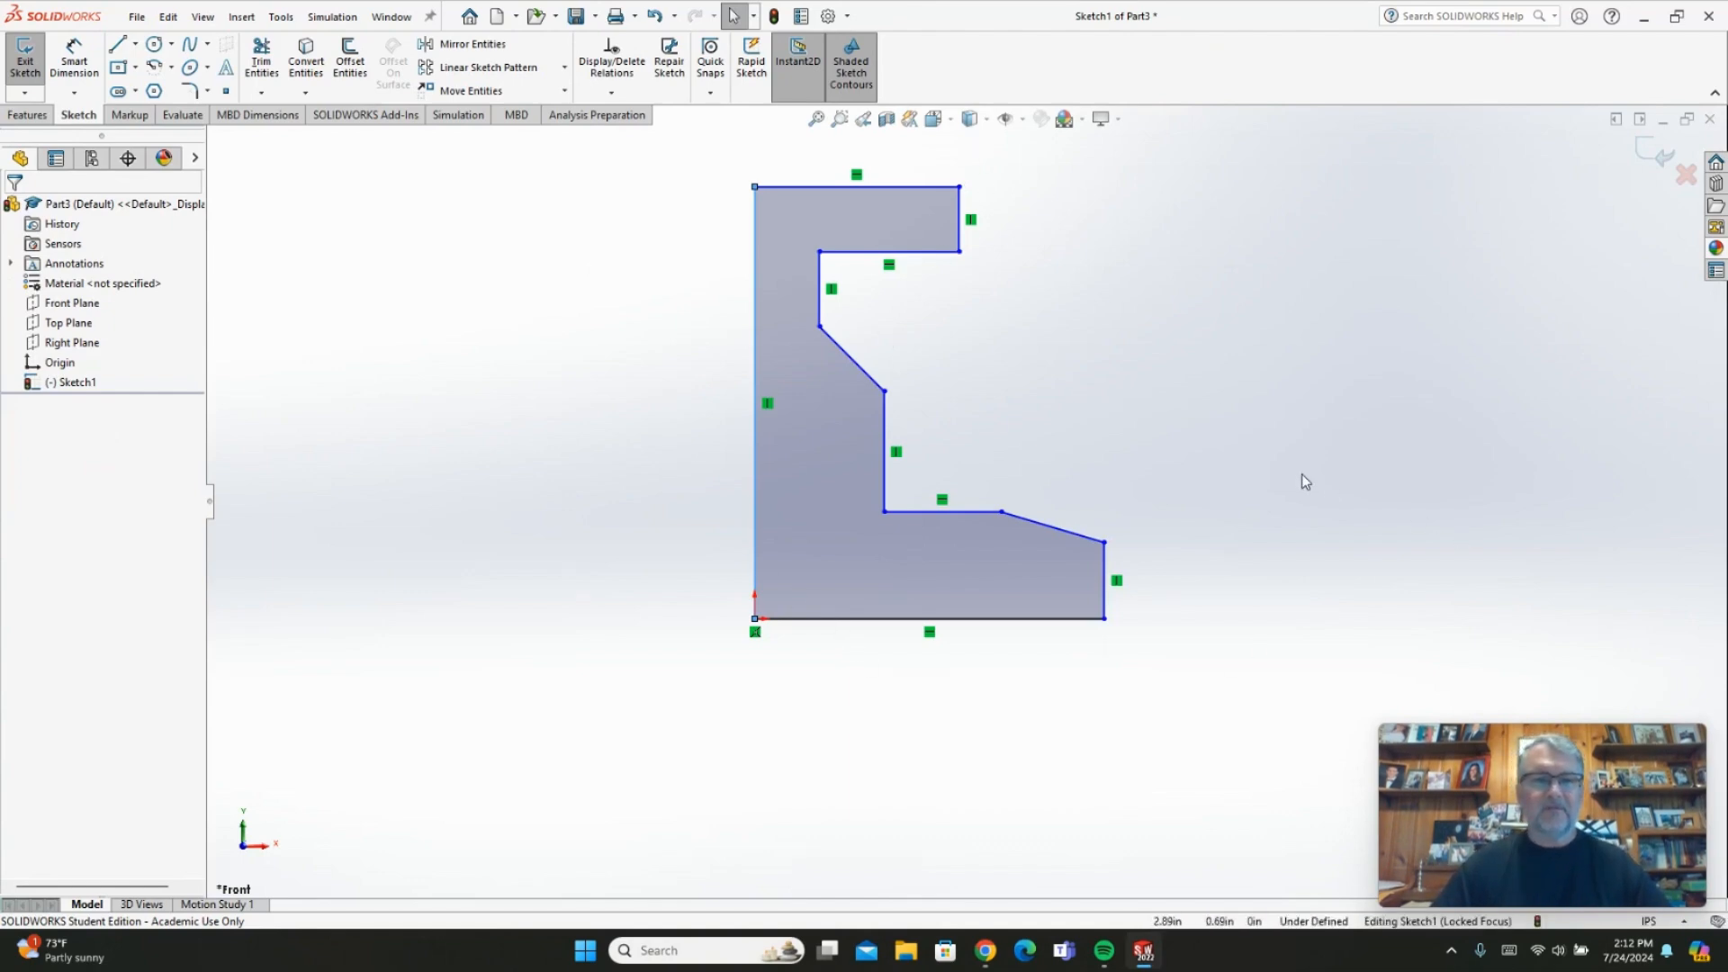
Dimension the profile's bottom edge to 1.125 in
{"action": "left_click", "coordinate": [73, 56]}
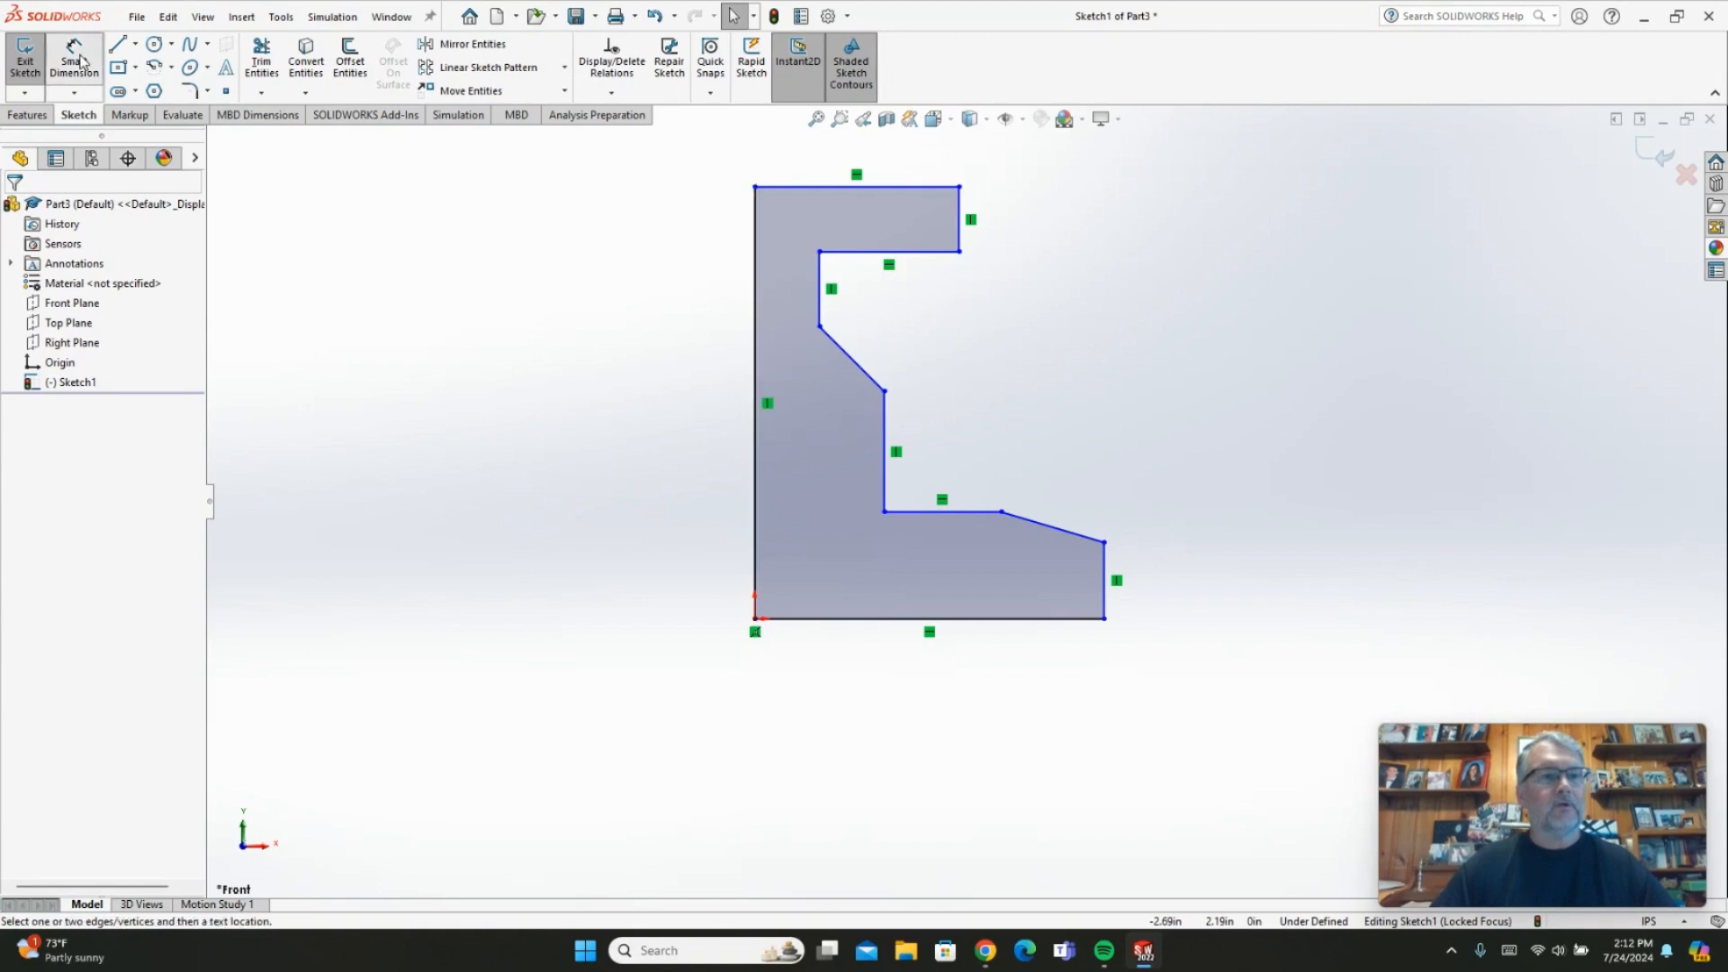
{"action": "left_click", "coordinate": [995, 619]}
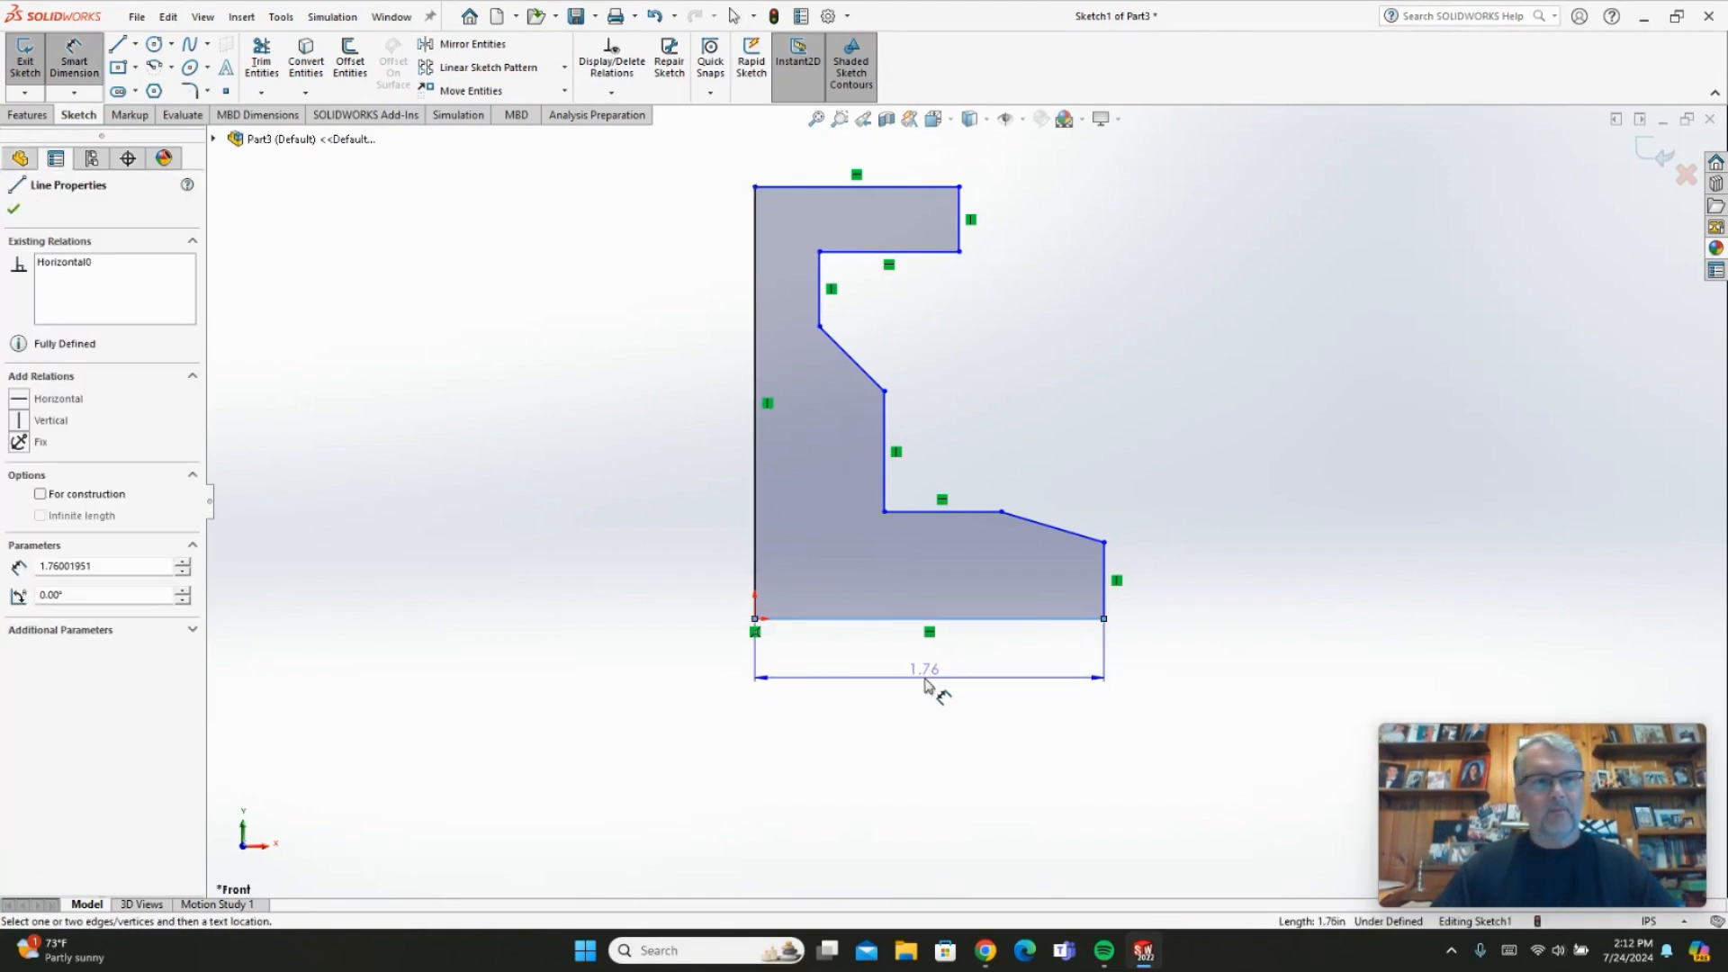
{"action": "left_click", "coordinate": [933, 689]}
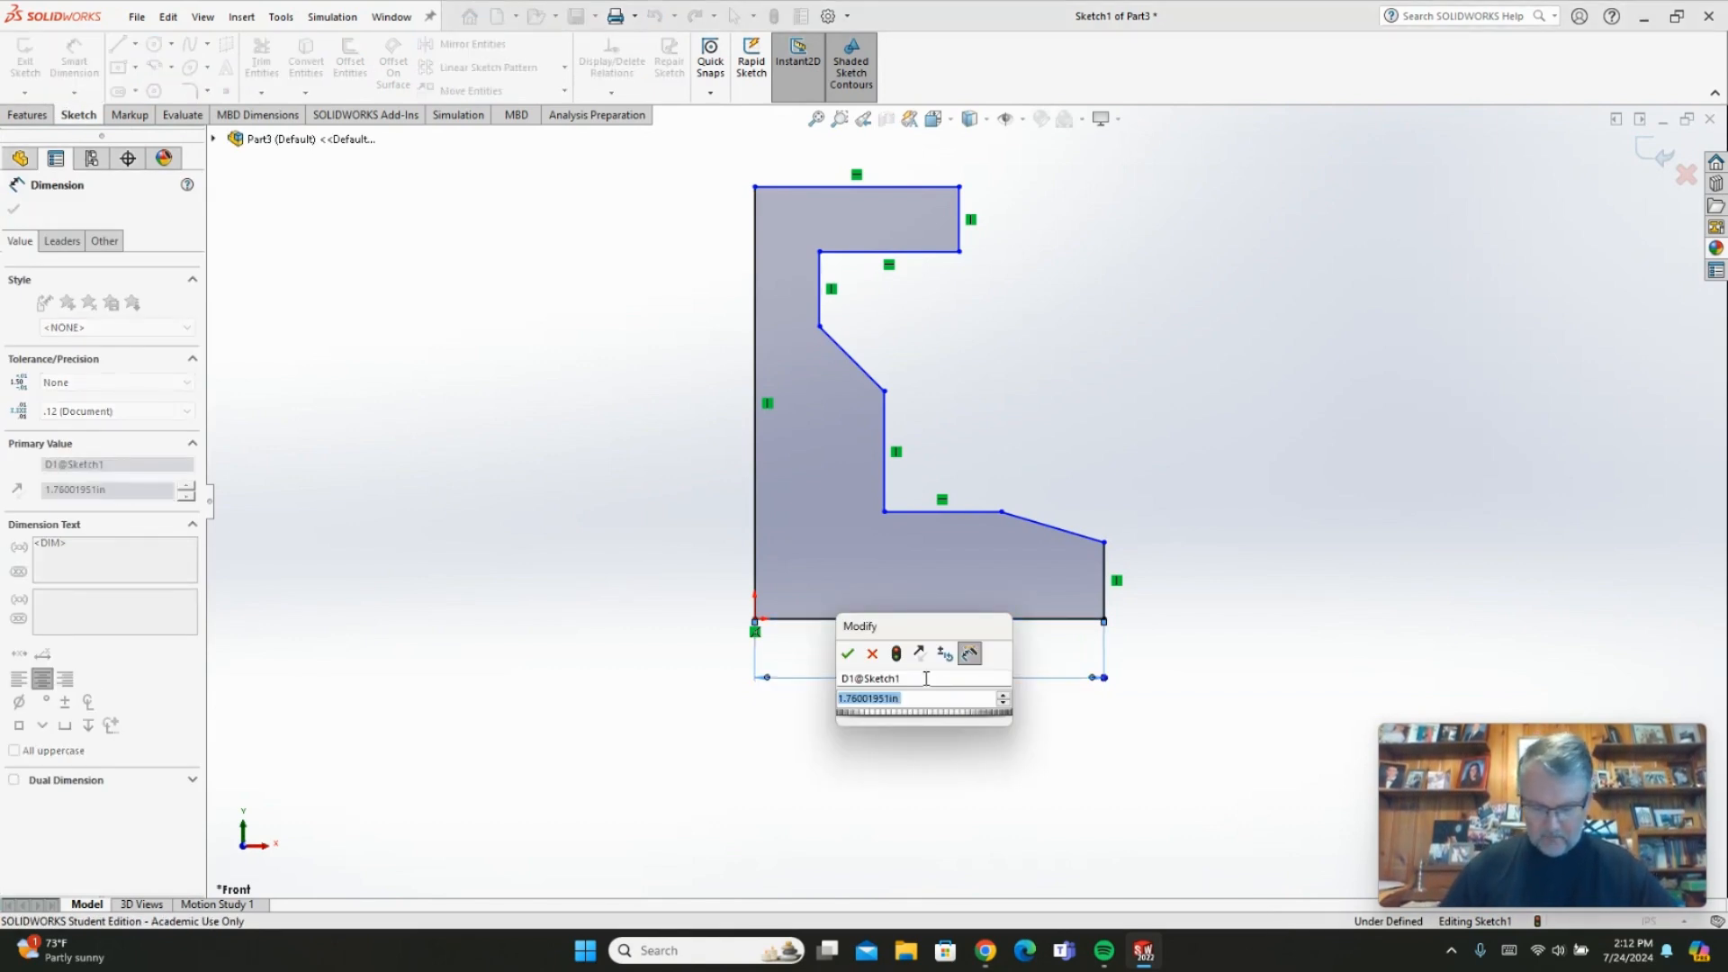
{"action": "type", "text": "1.125"}
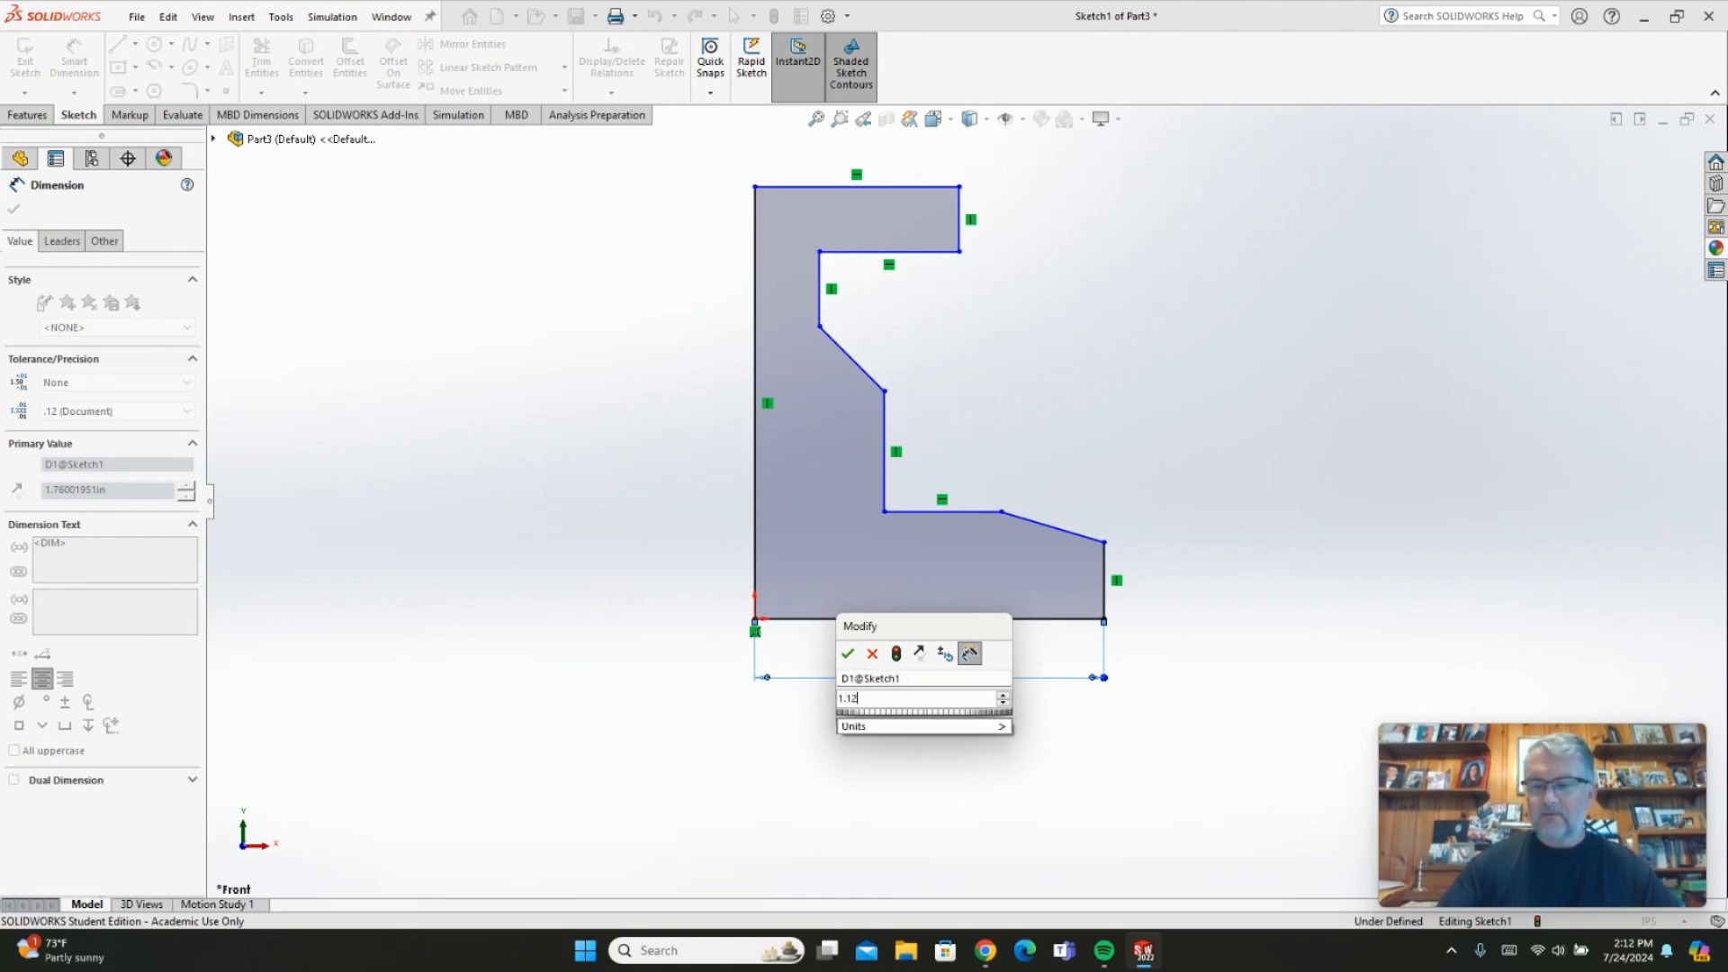
{"action": "key", "text": "Return"}
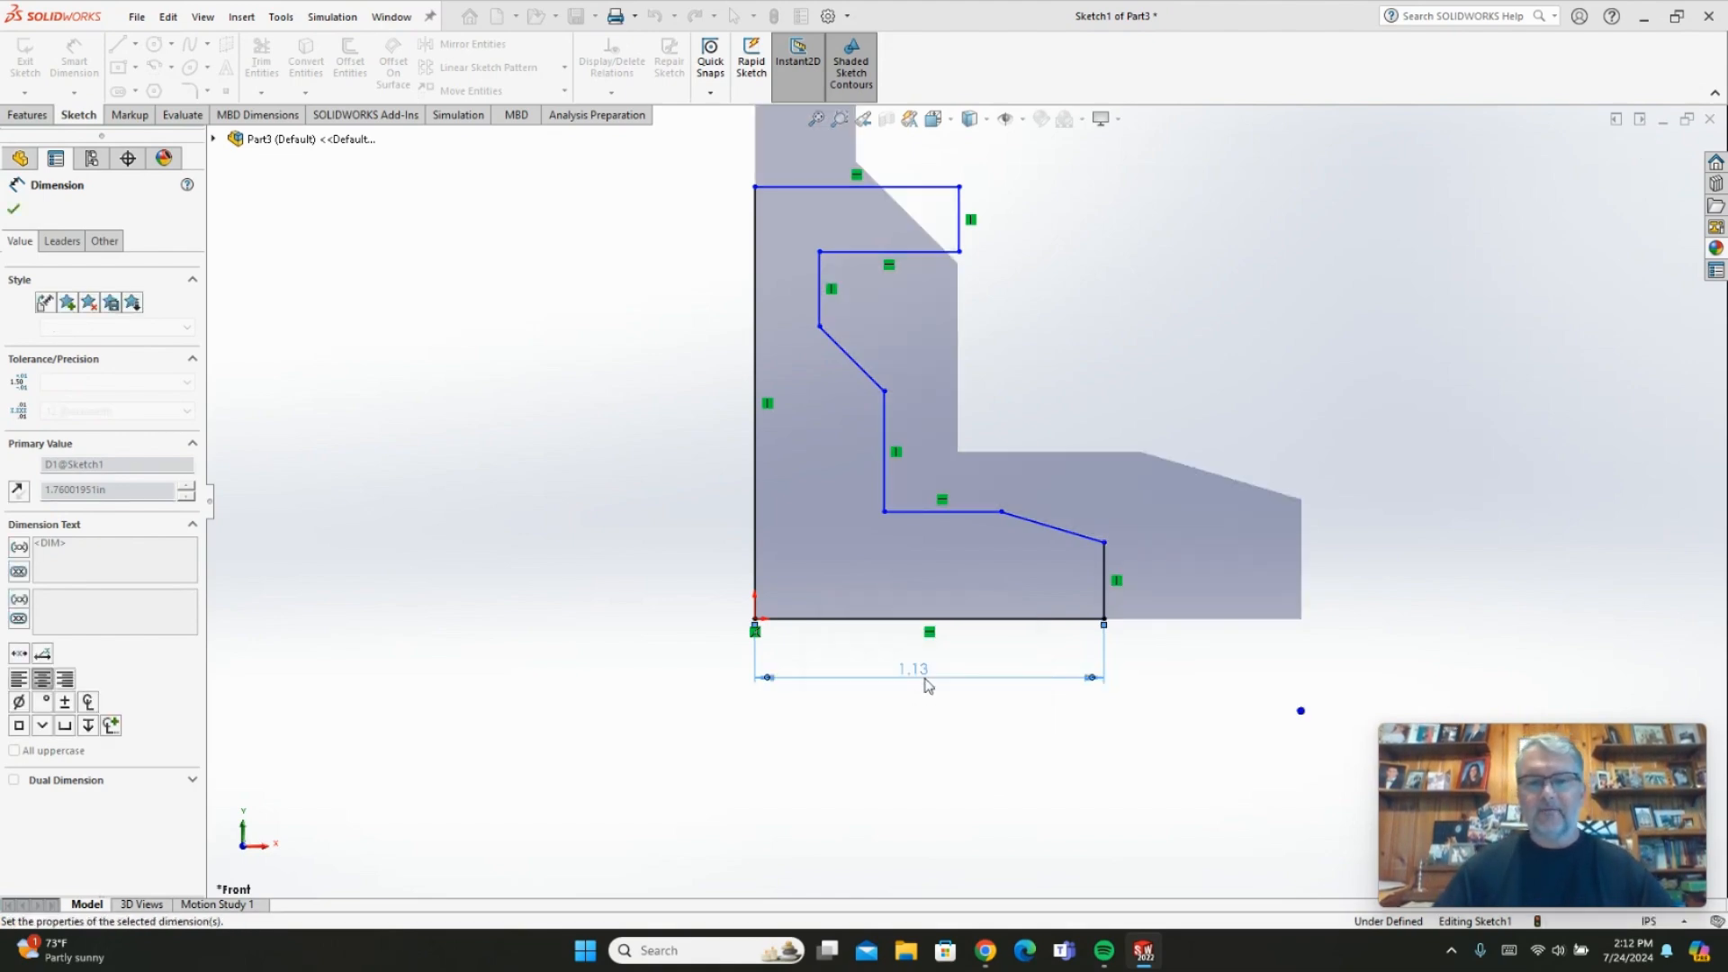
Dimension the short vertical rim at the profile's outer end to 0.25 in
{"action": "left_click", "coordinate": [1105, 581]}
{"action": "left_click", "coordinate": [1206, 590]}
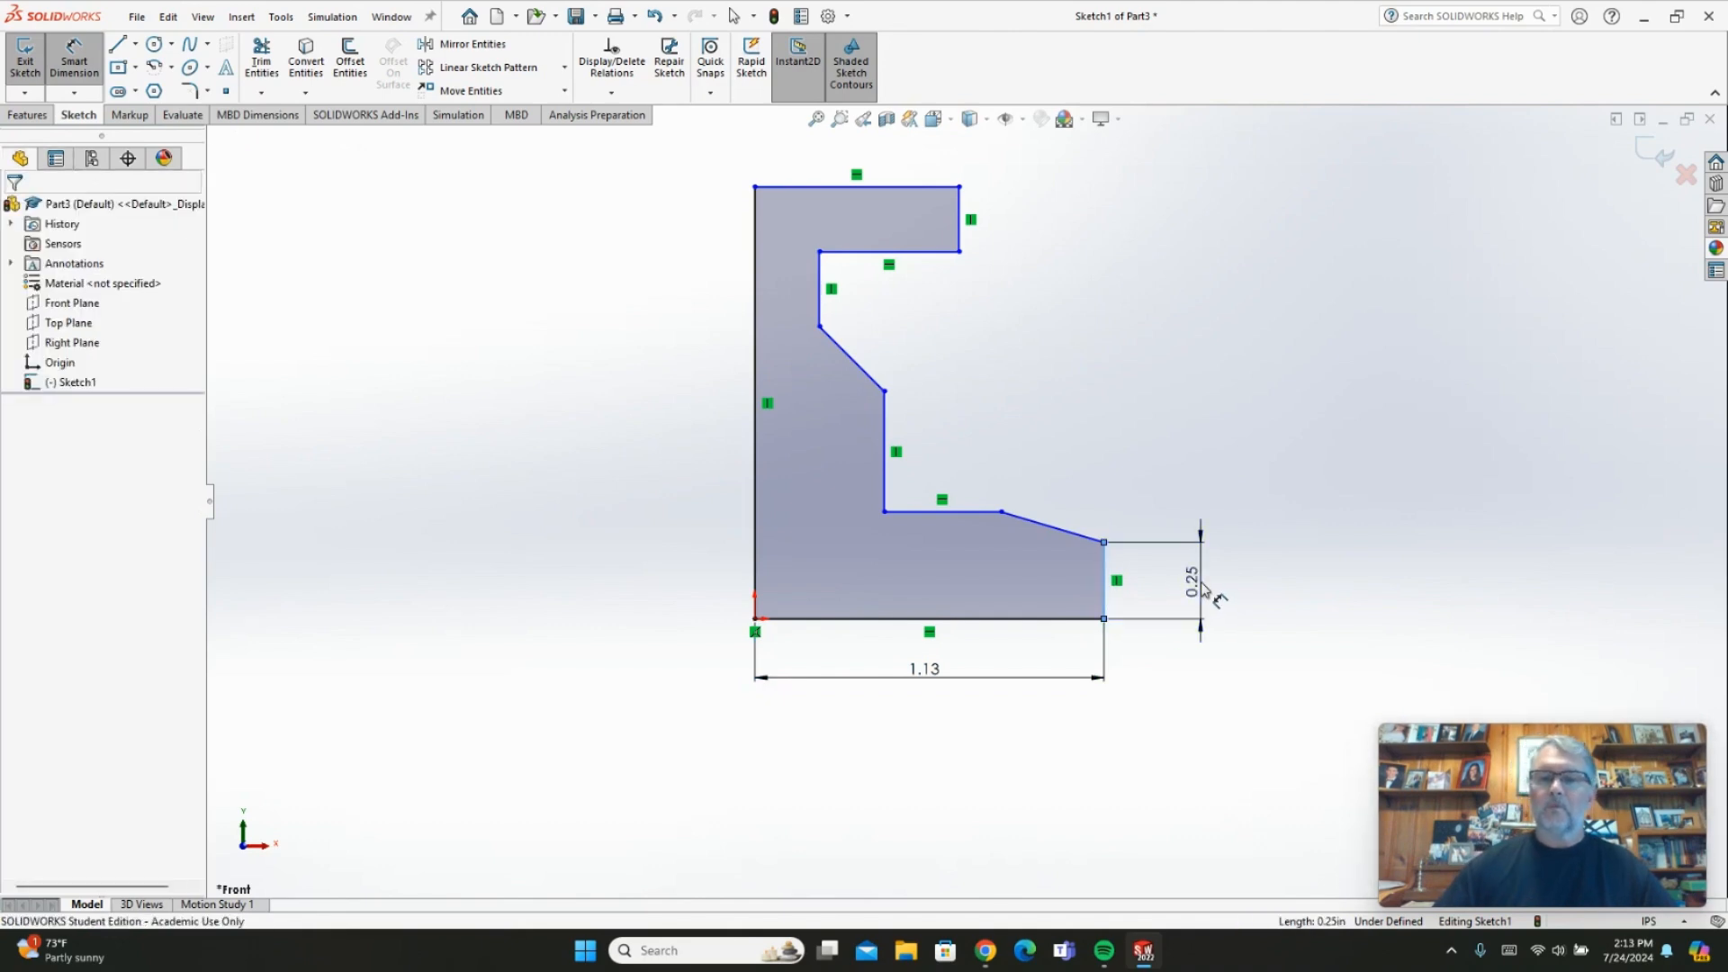
{"action": "type", "text": ".25"}
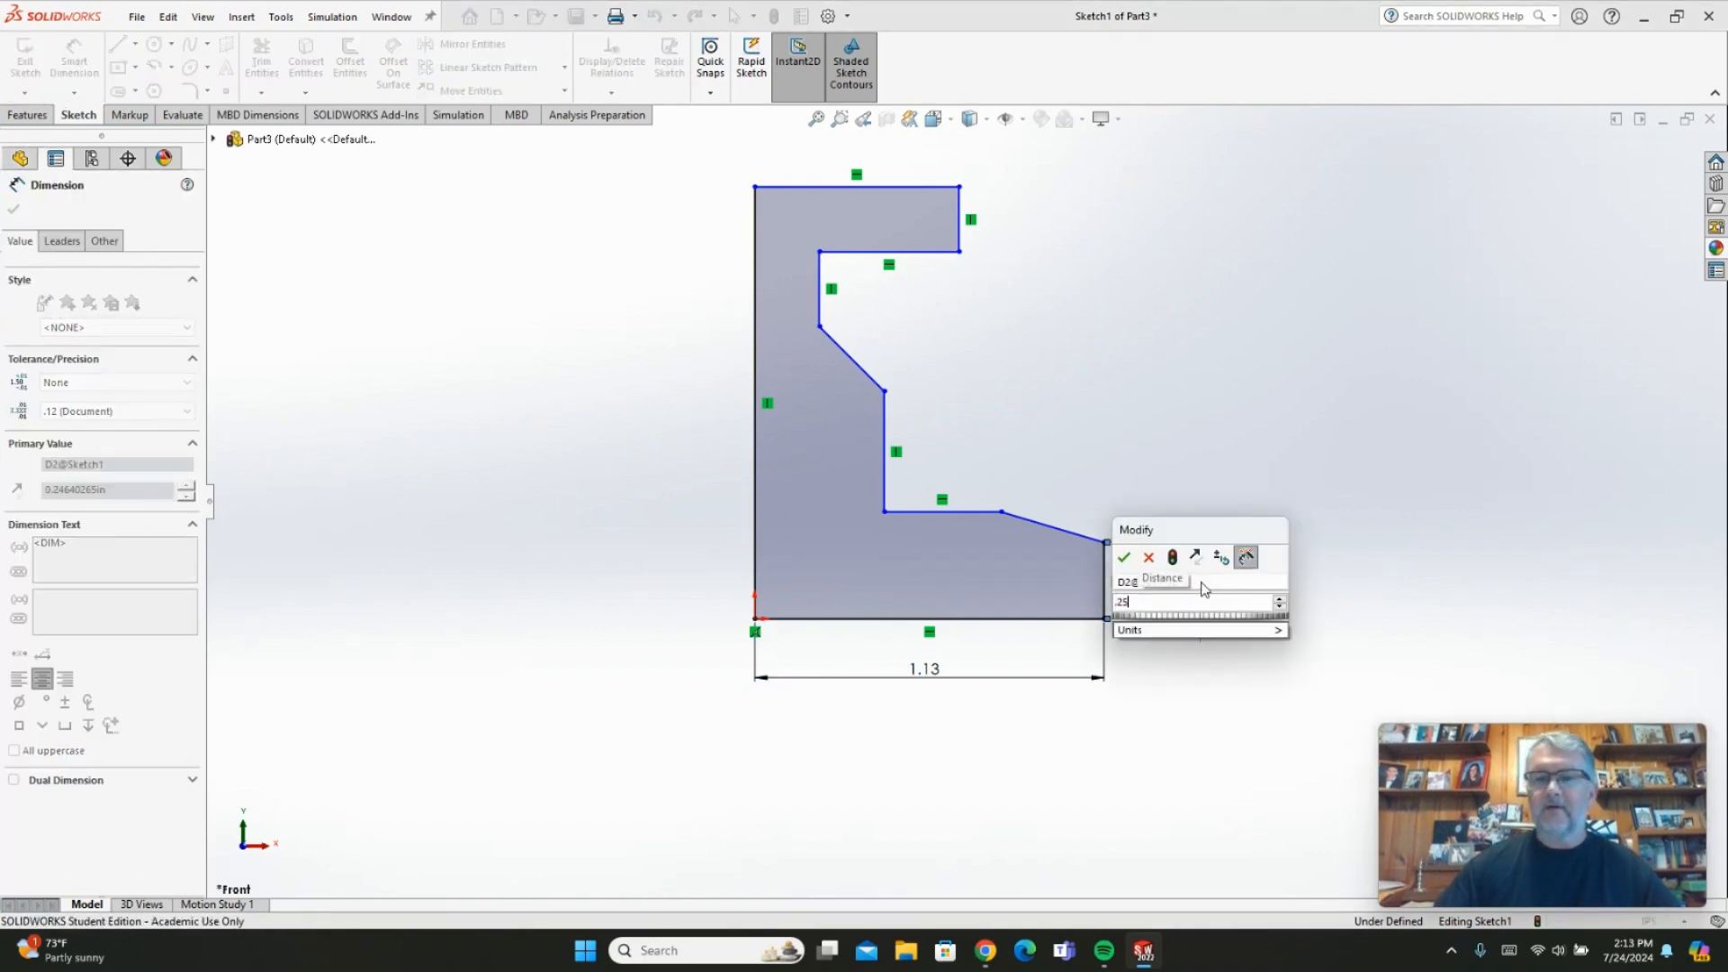
{"action": "key", "text": "Return"}
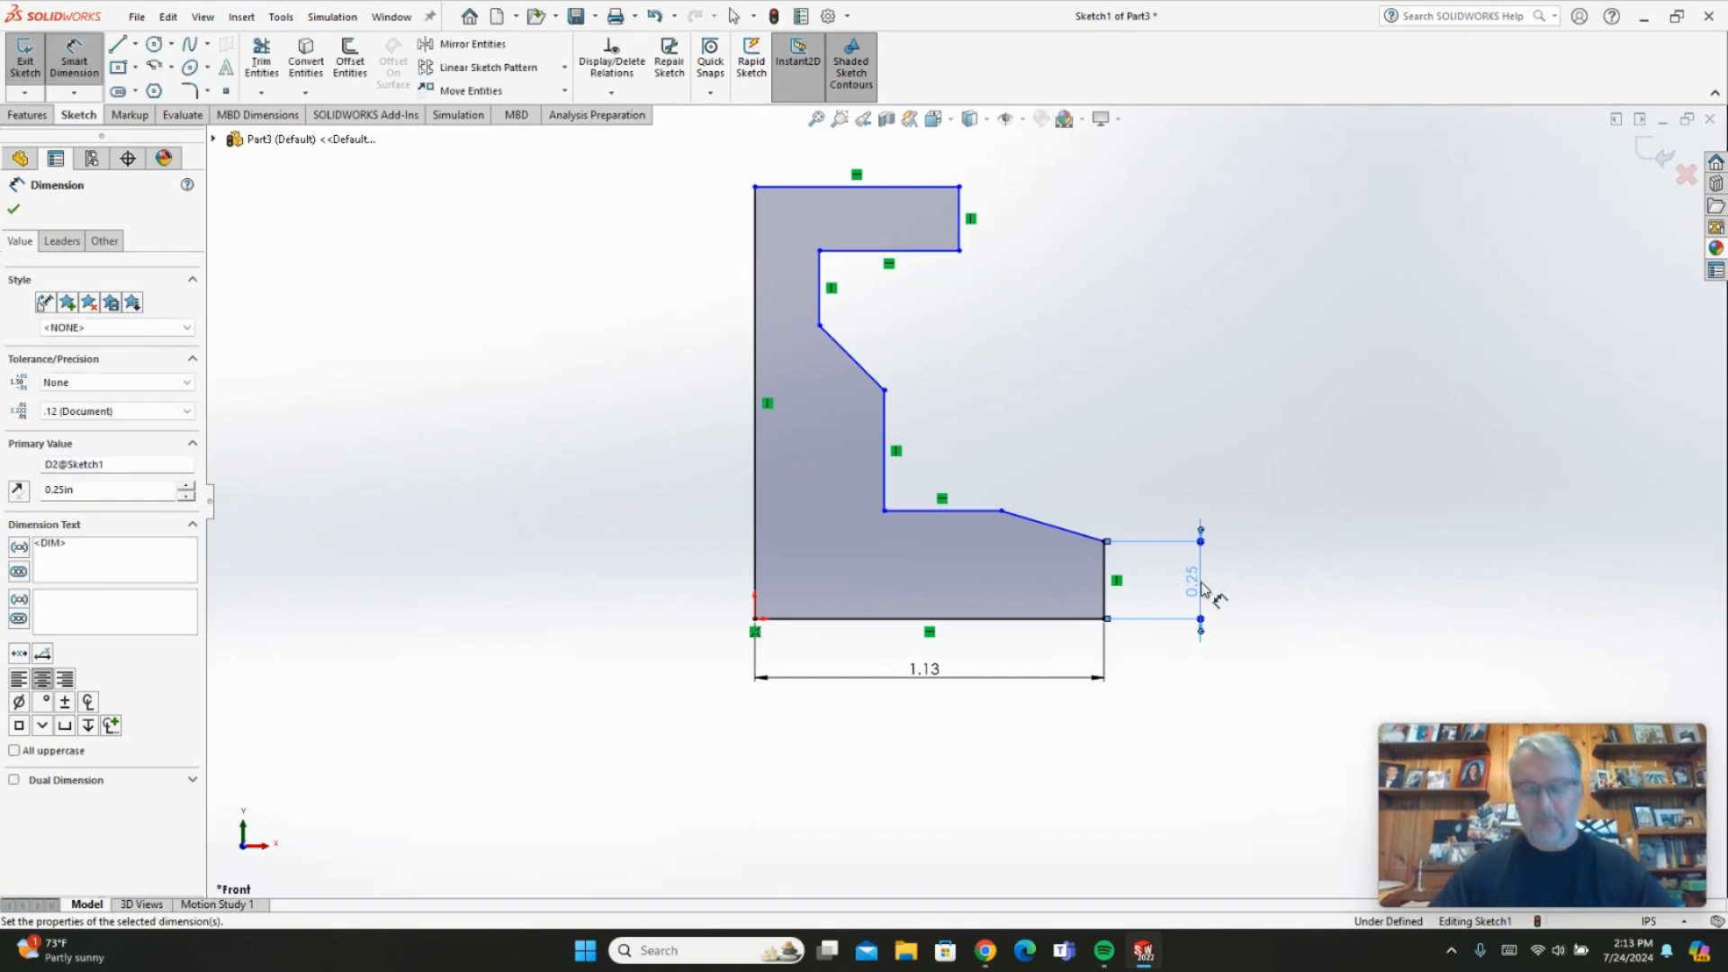
Dimension the height from the bottom edge to the horizontal ledge as 0.28 in
{"action": "left_click", "coordinate": [1070, 619]}
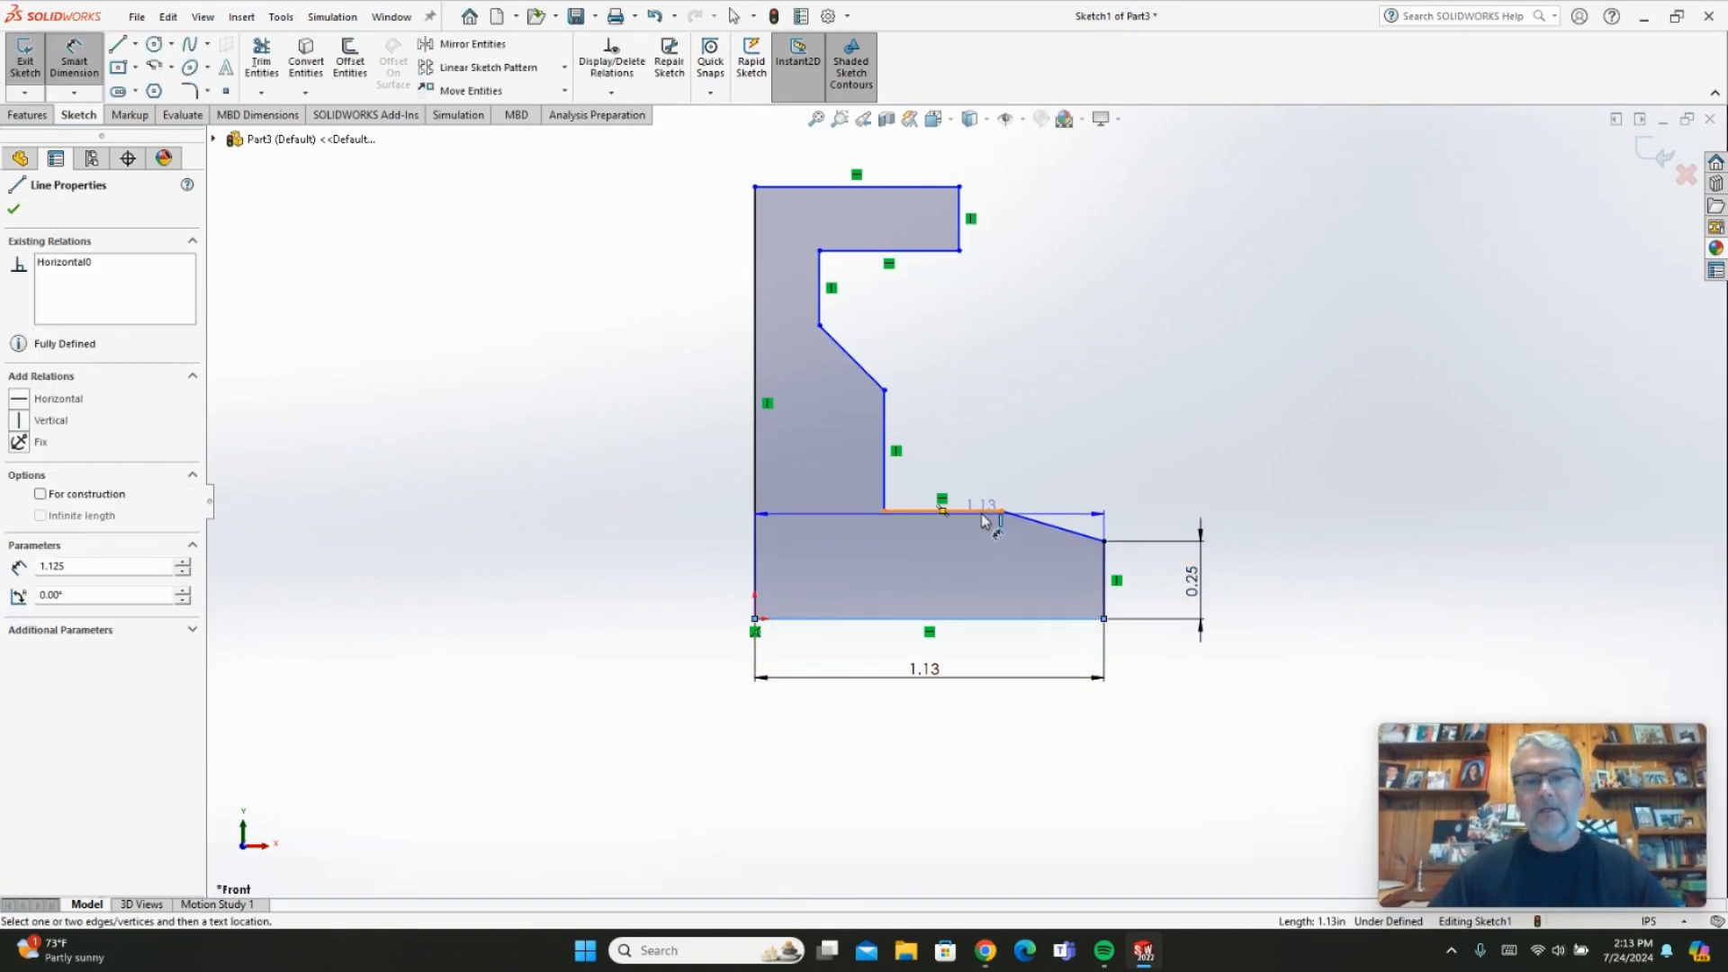
{"action": "left_click", "coordinate": [983, 515]}
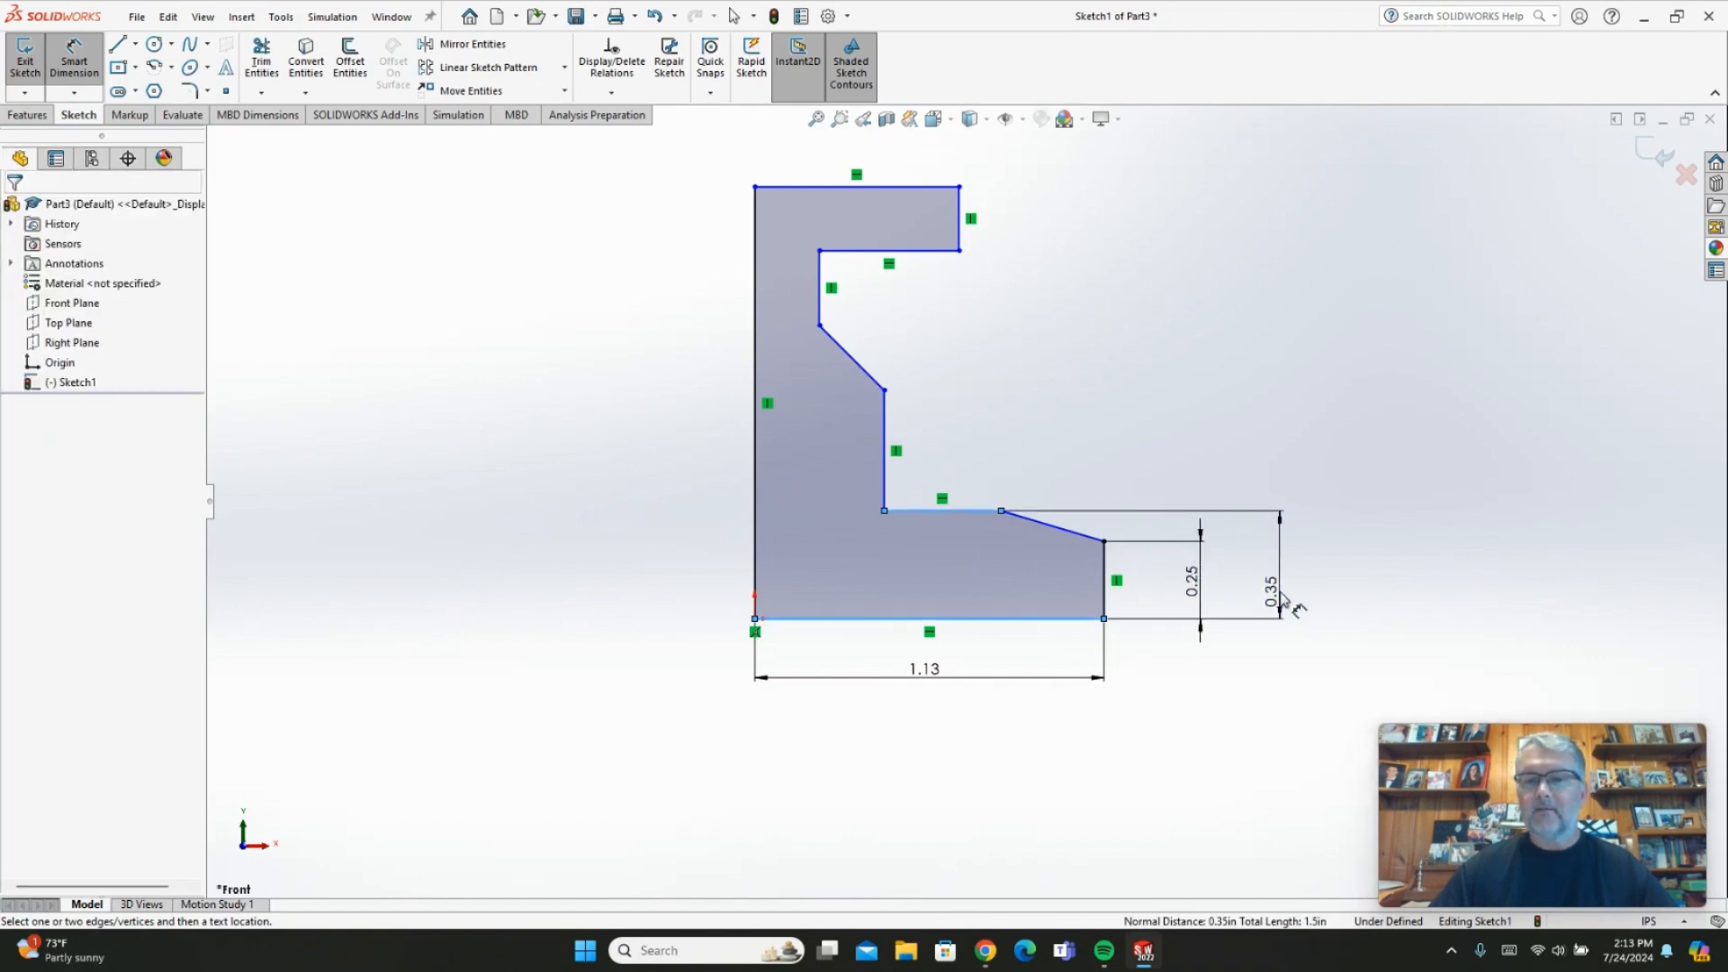
{"action": "left_click", "coordinate": [1284, 599]}
{"action": "type", "text": ".2"}
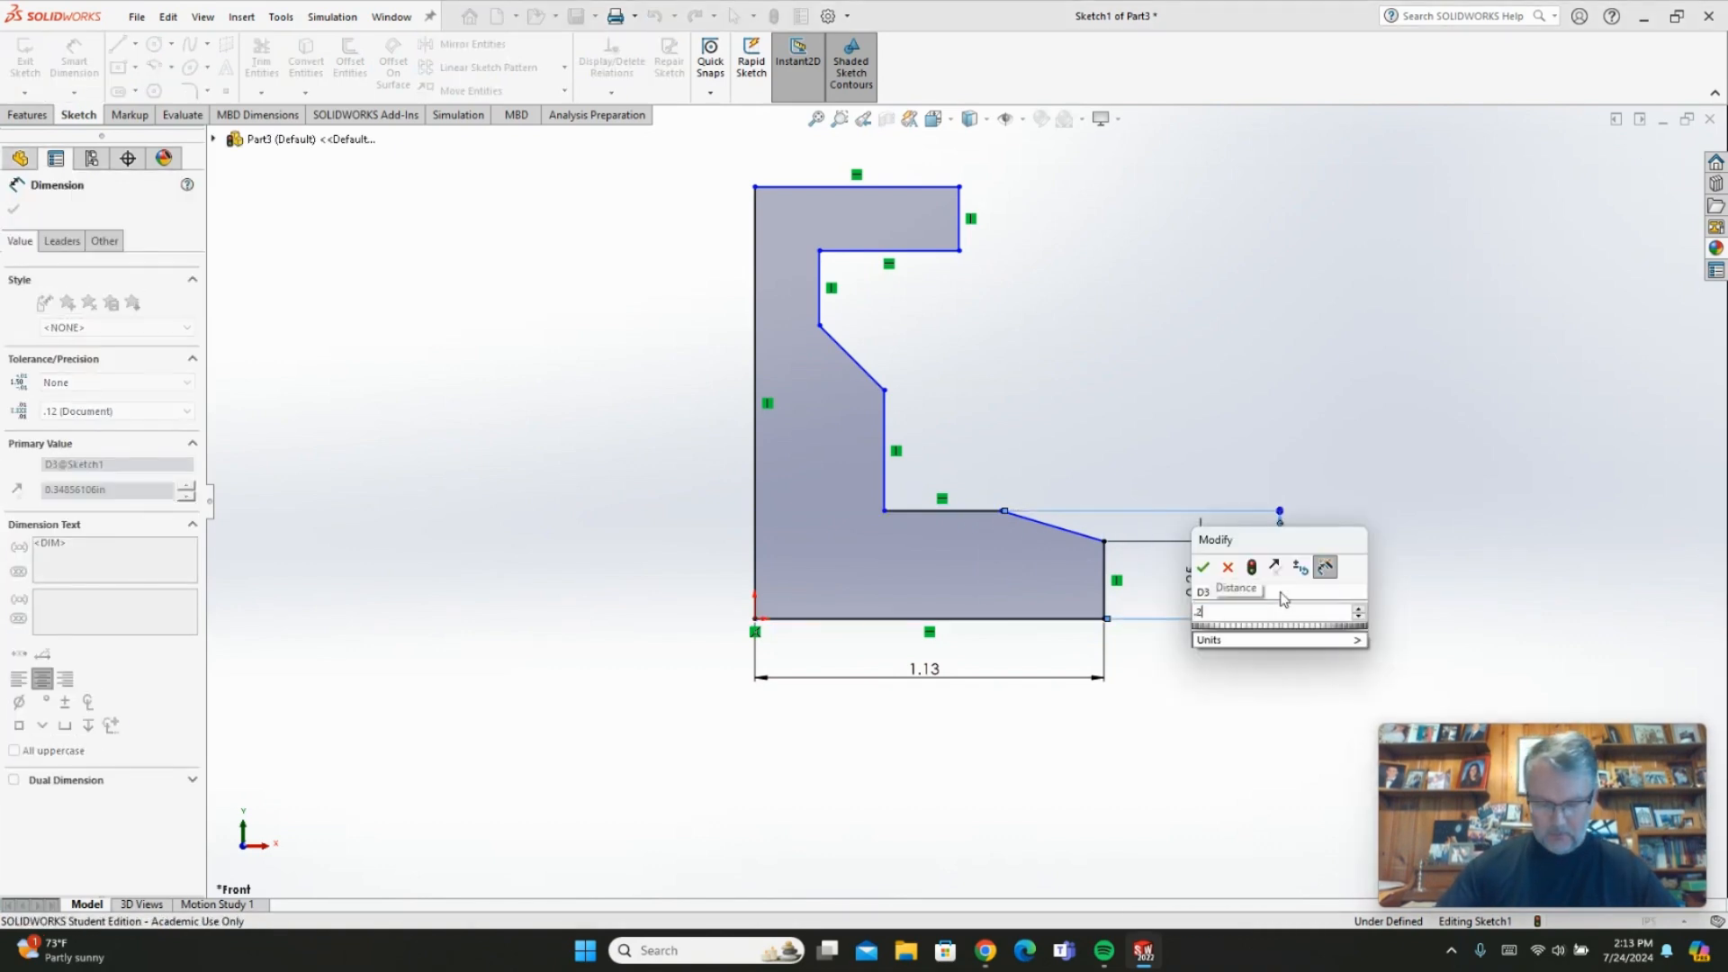
{"action": "type", "text": "5"}
{"action": "key", "text": "Return"}
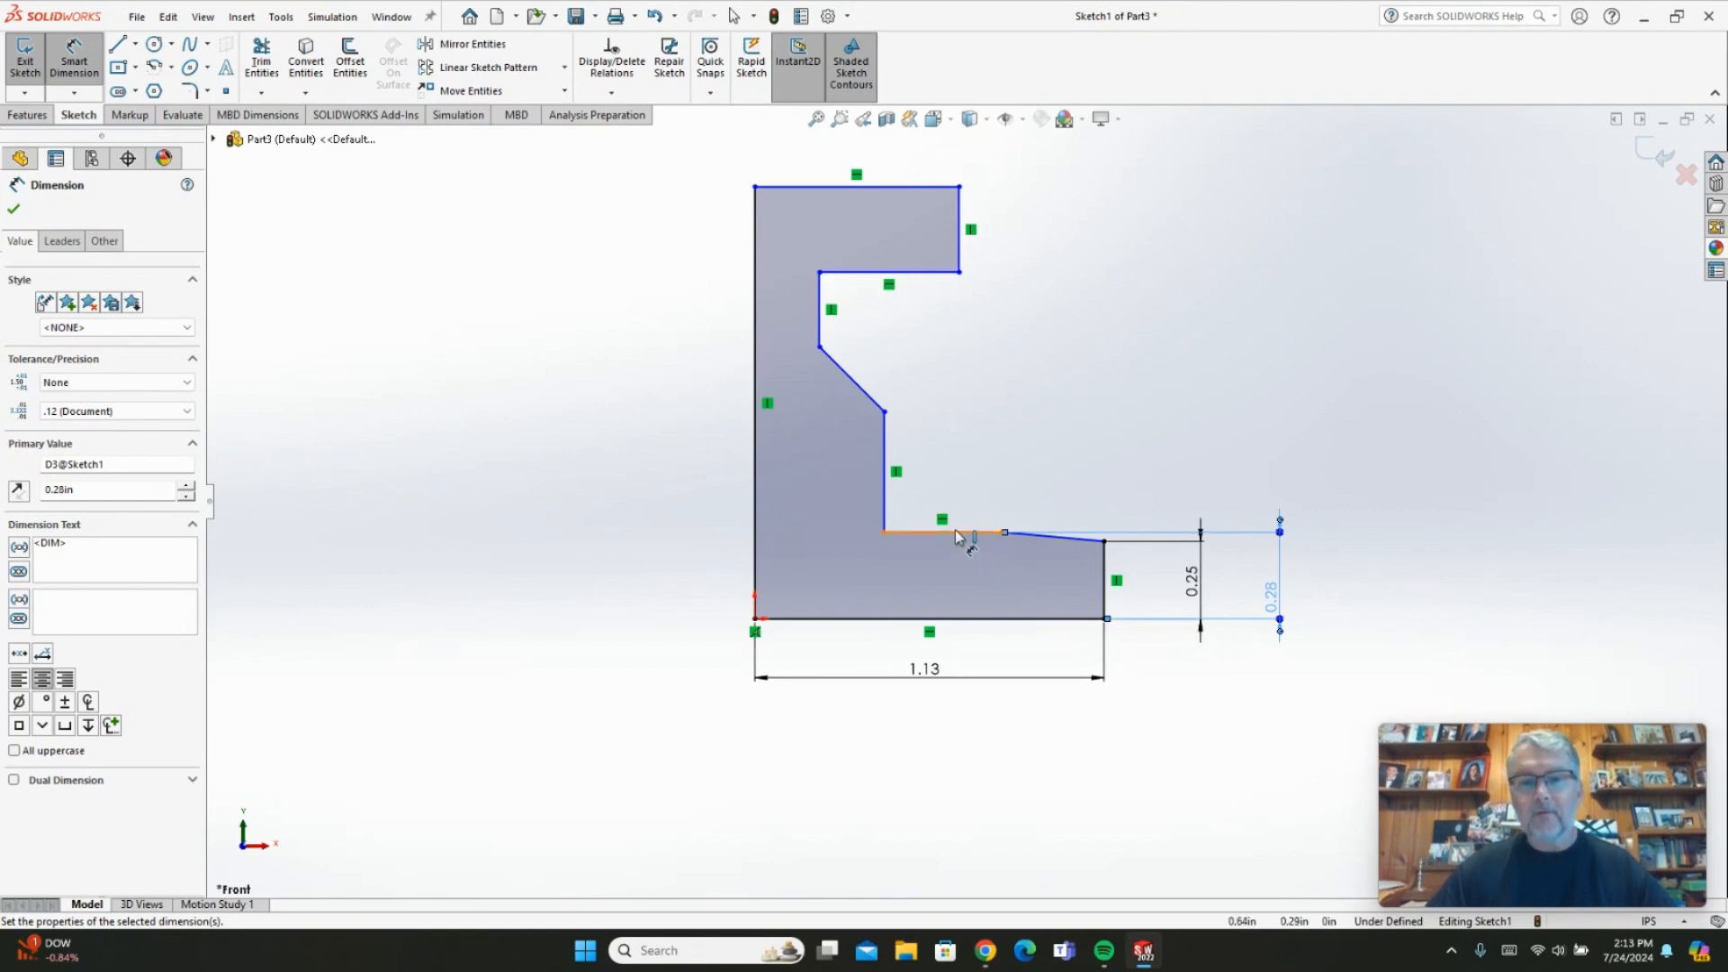
Dimension the short vertical wall rising from the horizontal ledge to 0.25 in
{"action": "left_click", "coordinate": [885, 482]}
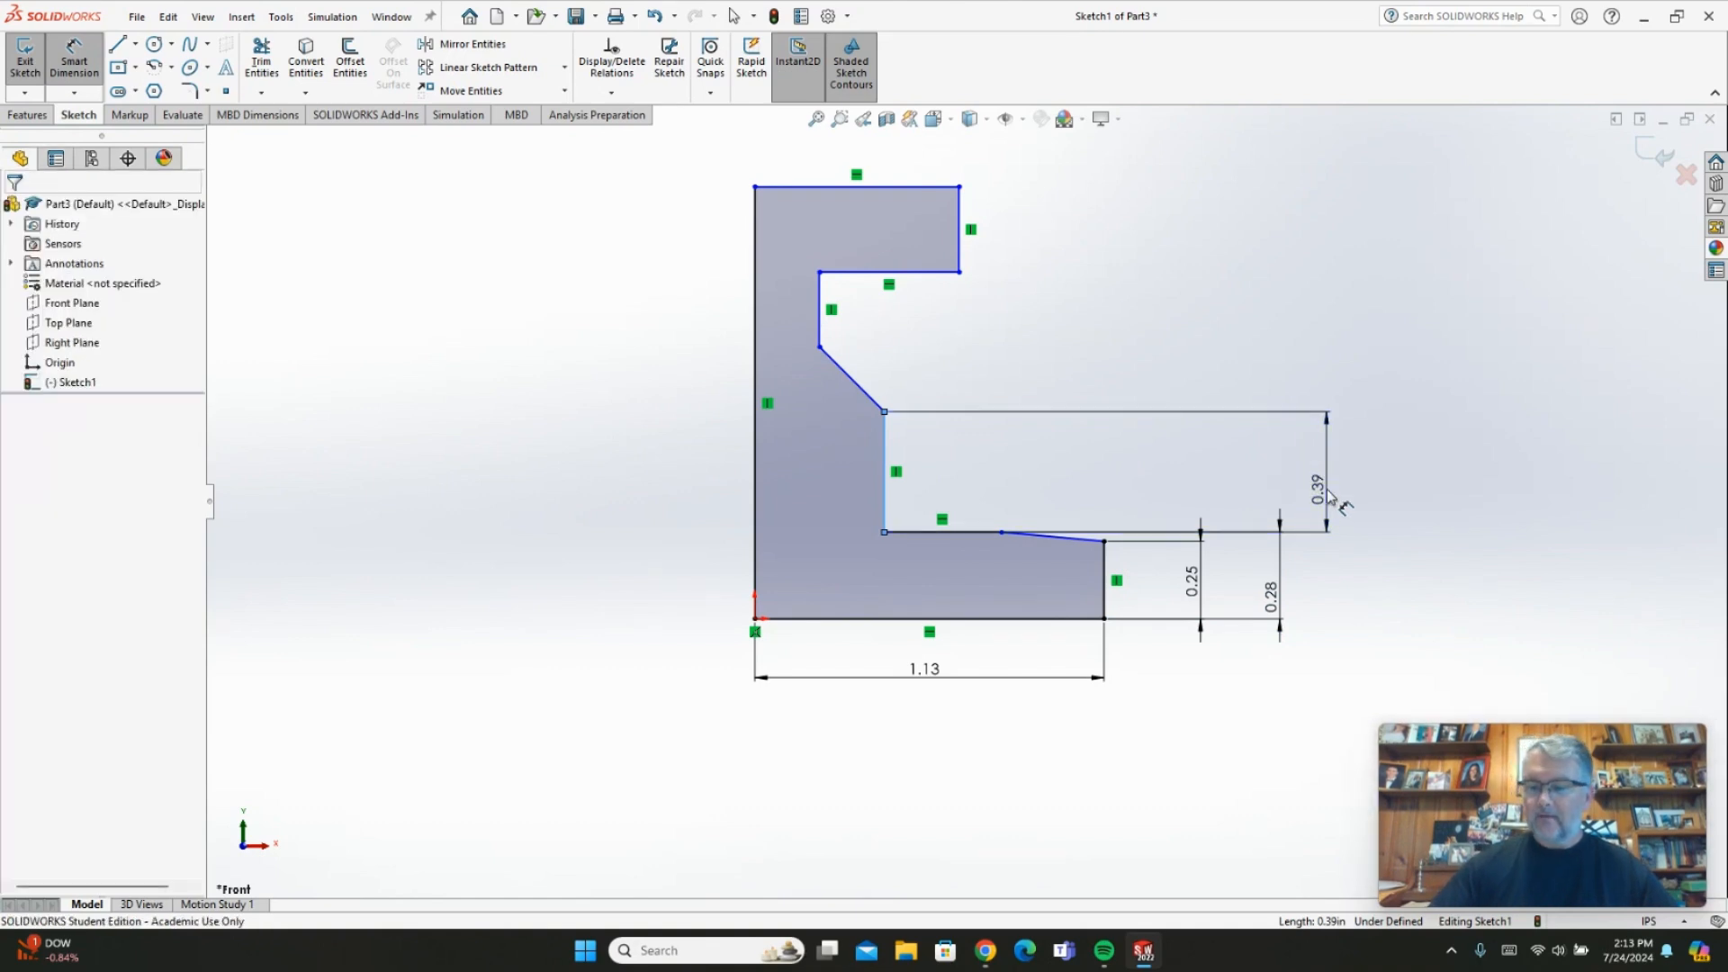
{"action": "left_click", "coordinate": [1328, 493]}
{"action": "key", "text": "Return"}
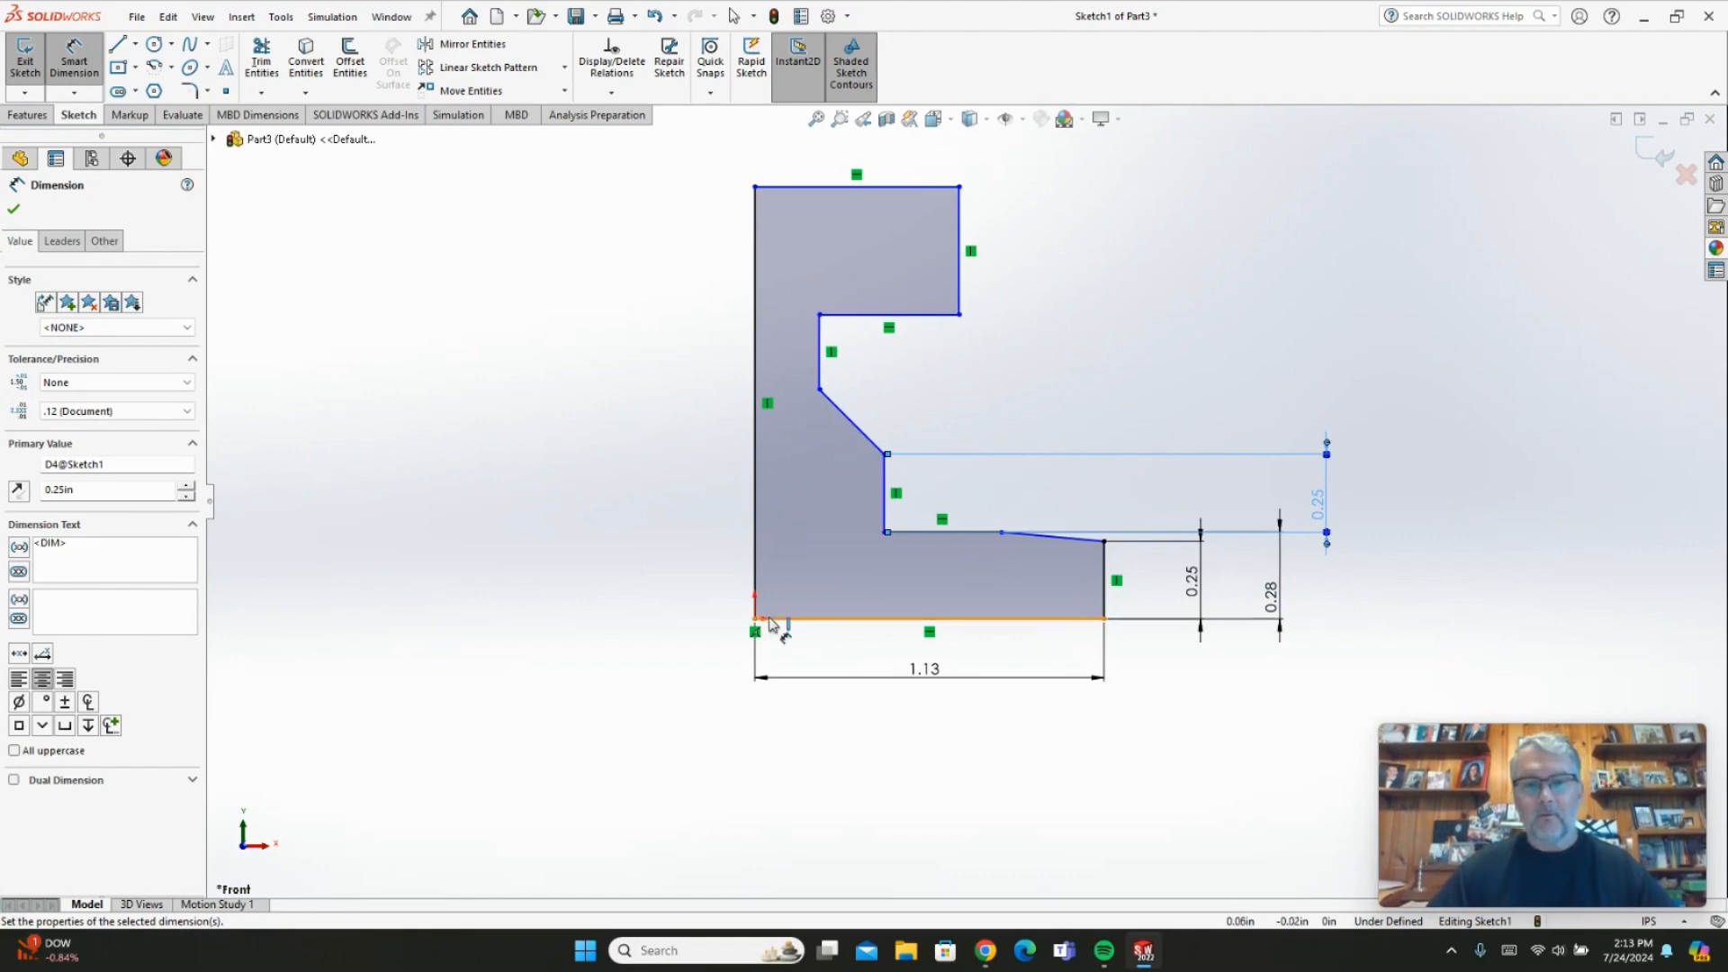
Dimension the profile's long vertical inner edge to an overall height of 1.19 in
{"action": "left_click", "coordinate": [756, 521]}
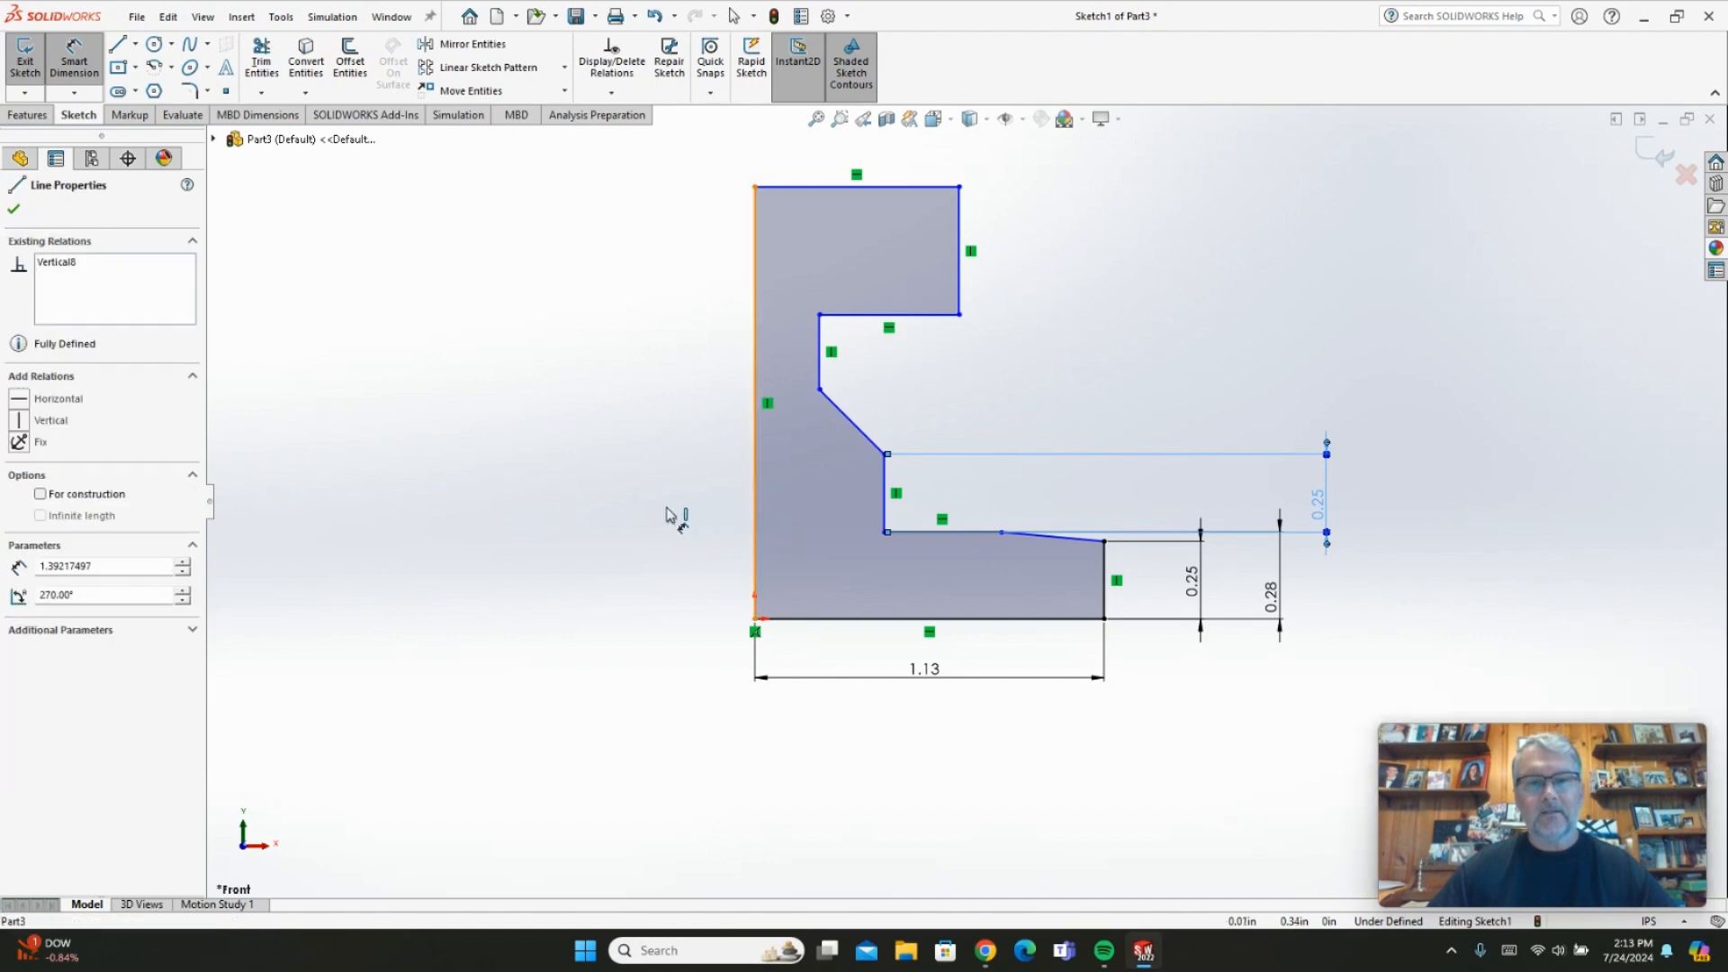
{"action": "left_click", "coordinate": [642, 396]}
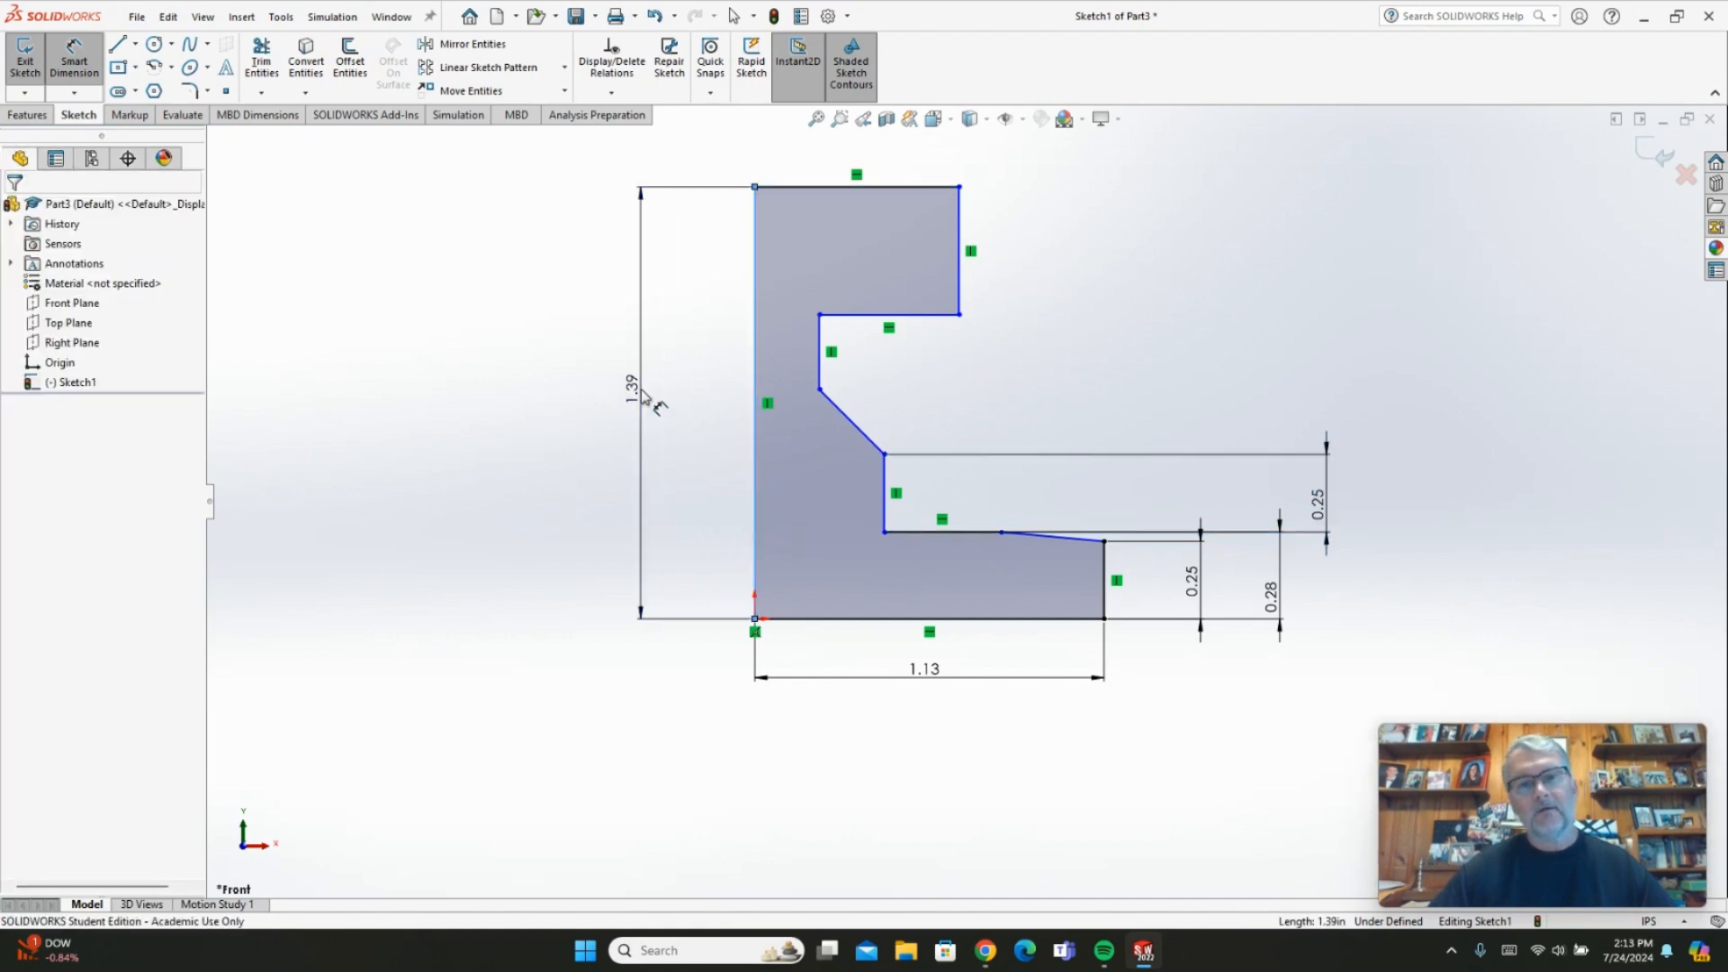
{"action": "left_click", "coordinate": [642, 396]}
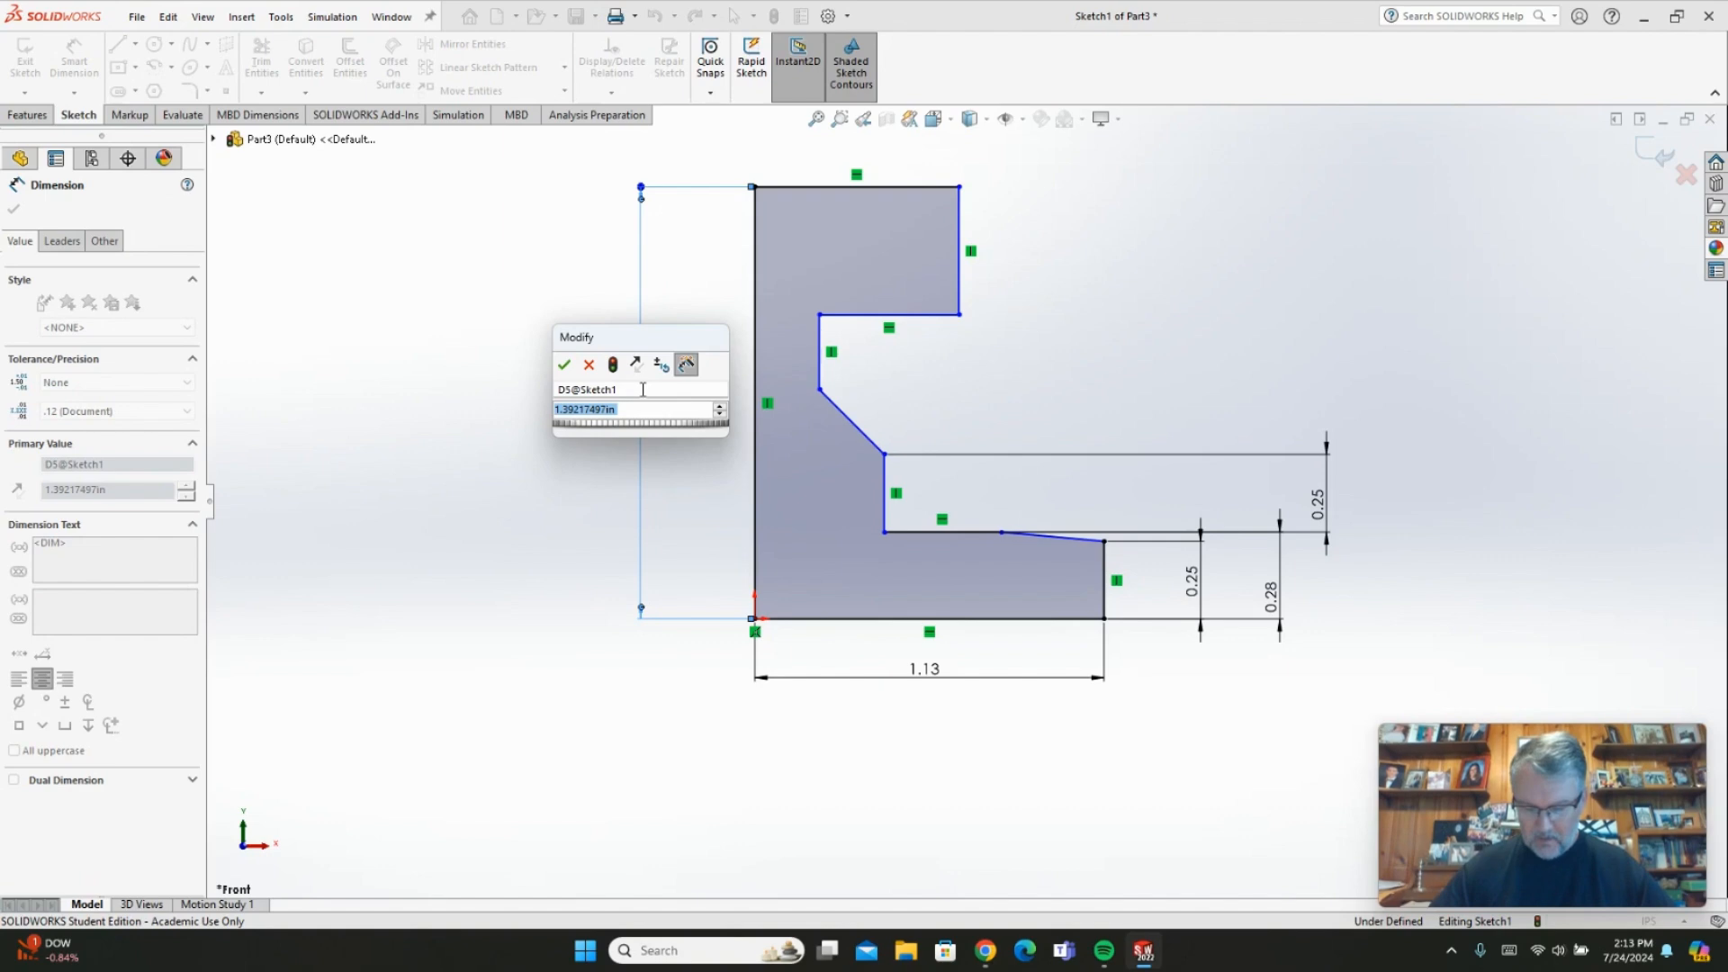
{"action": "type", "text": "1.19"}
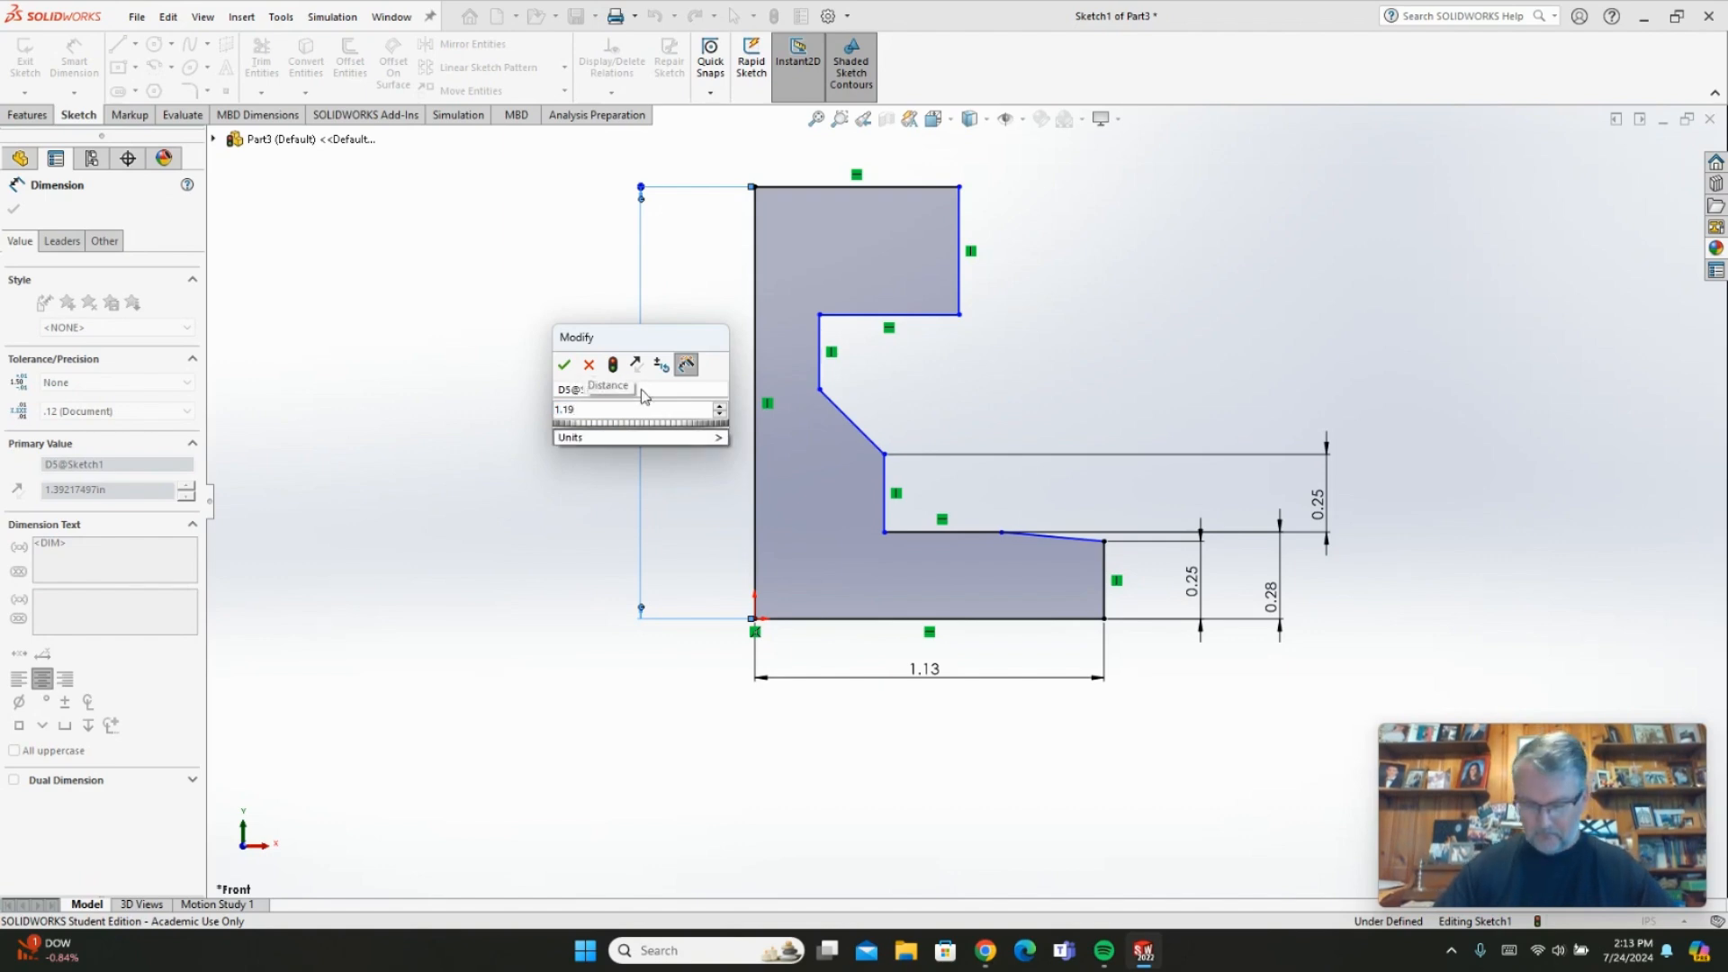
{"action": "key", "text": "Return"}
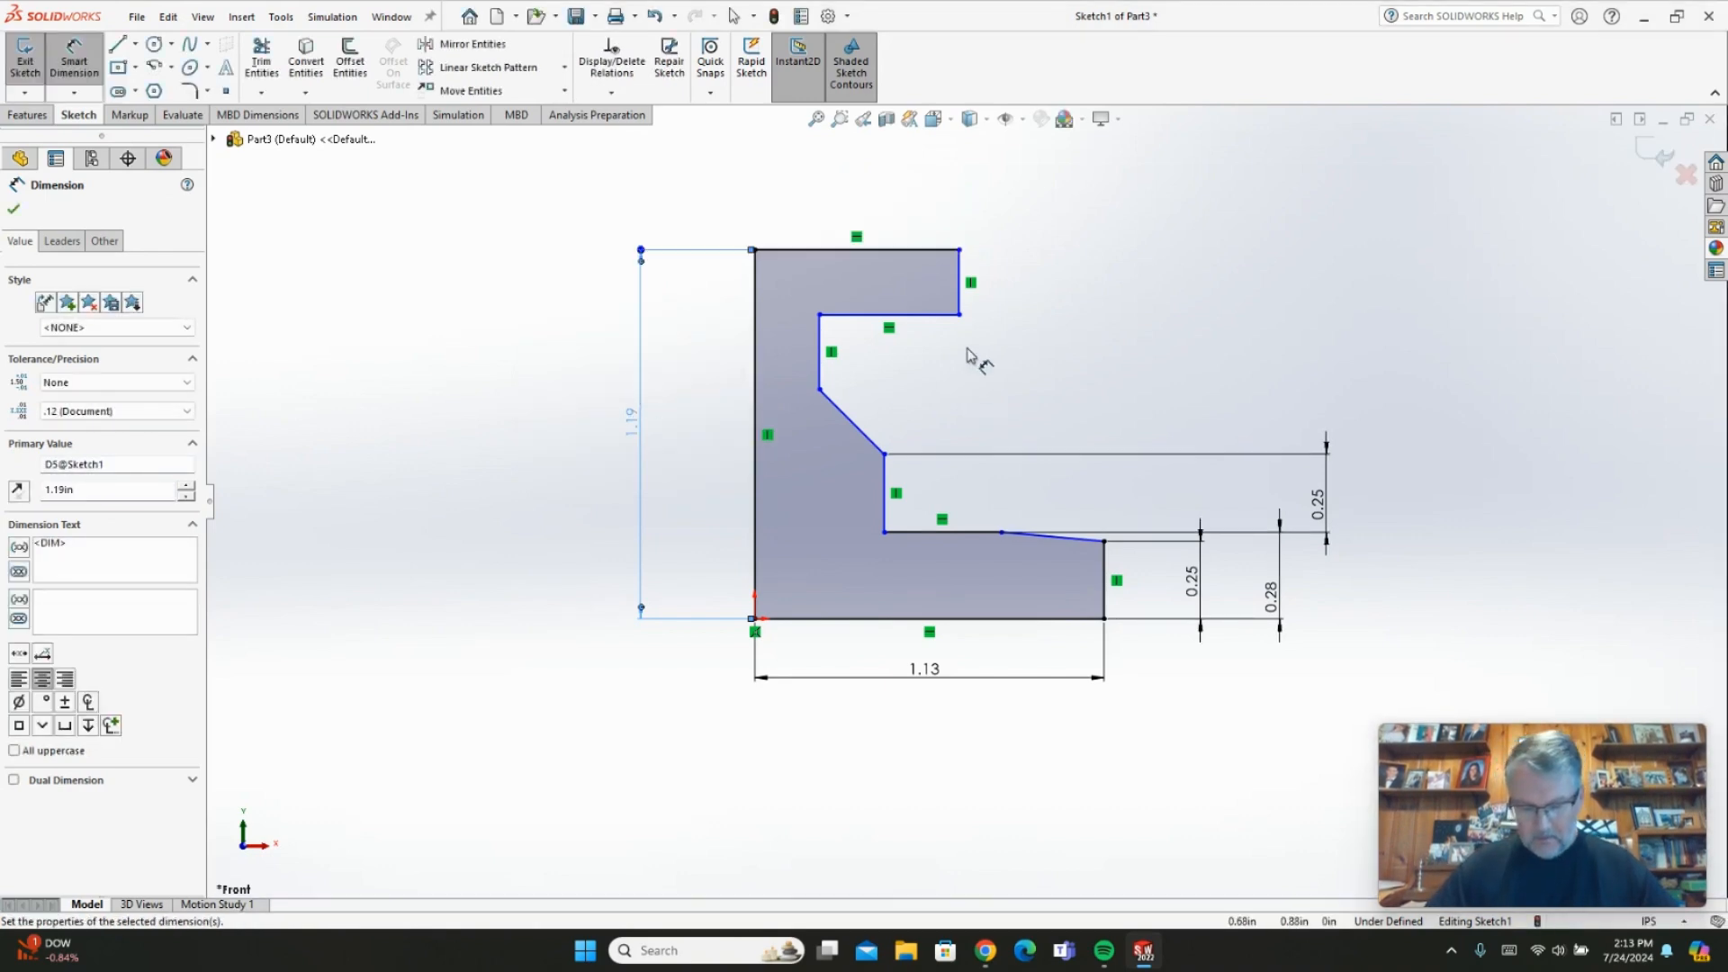
Dimension the short vertical outer edge of the profile's upper flange to 0.1875 in
{"action": "left_click", "coordinate": [960, 283]}
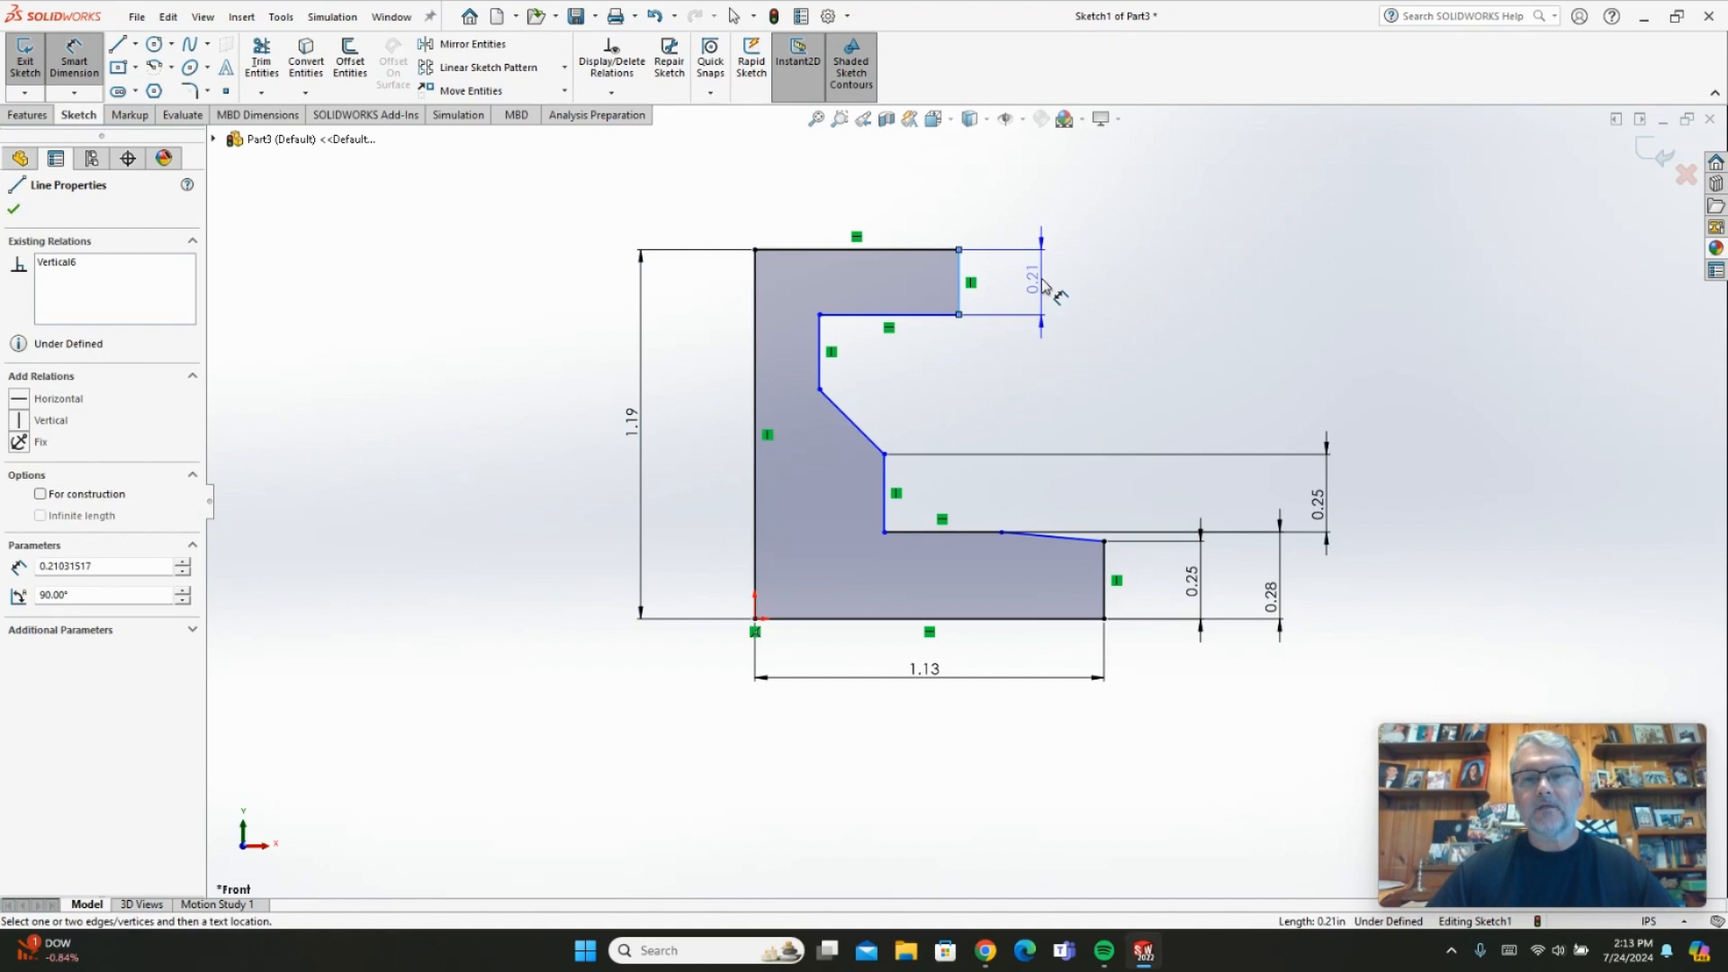
{"action": "left_click", "coordinate": [1042, 284]}
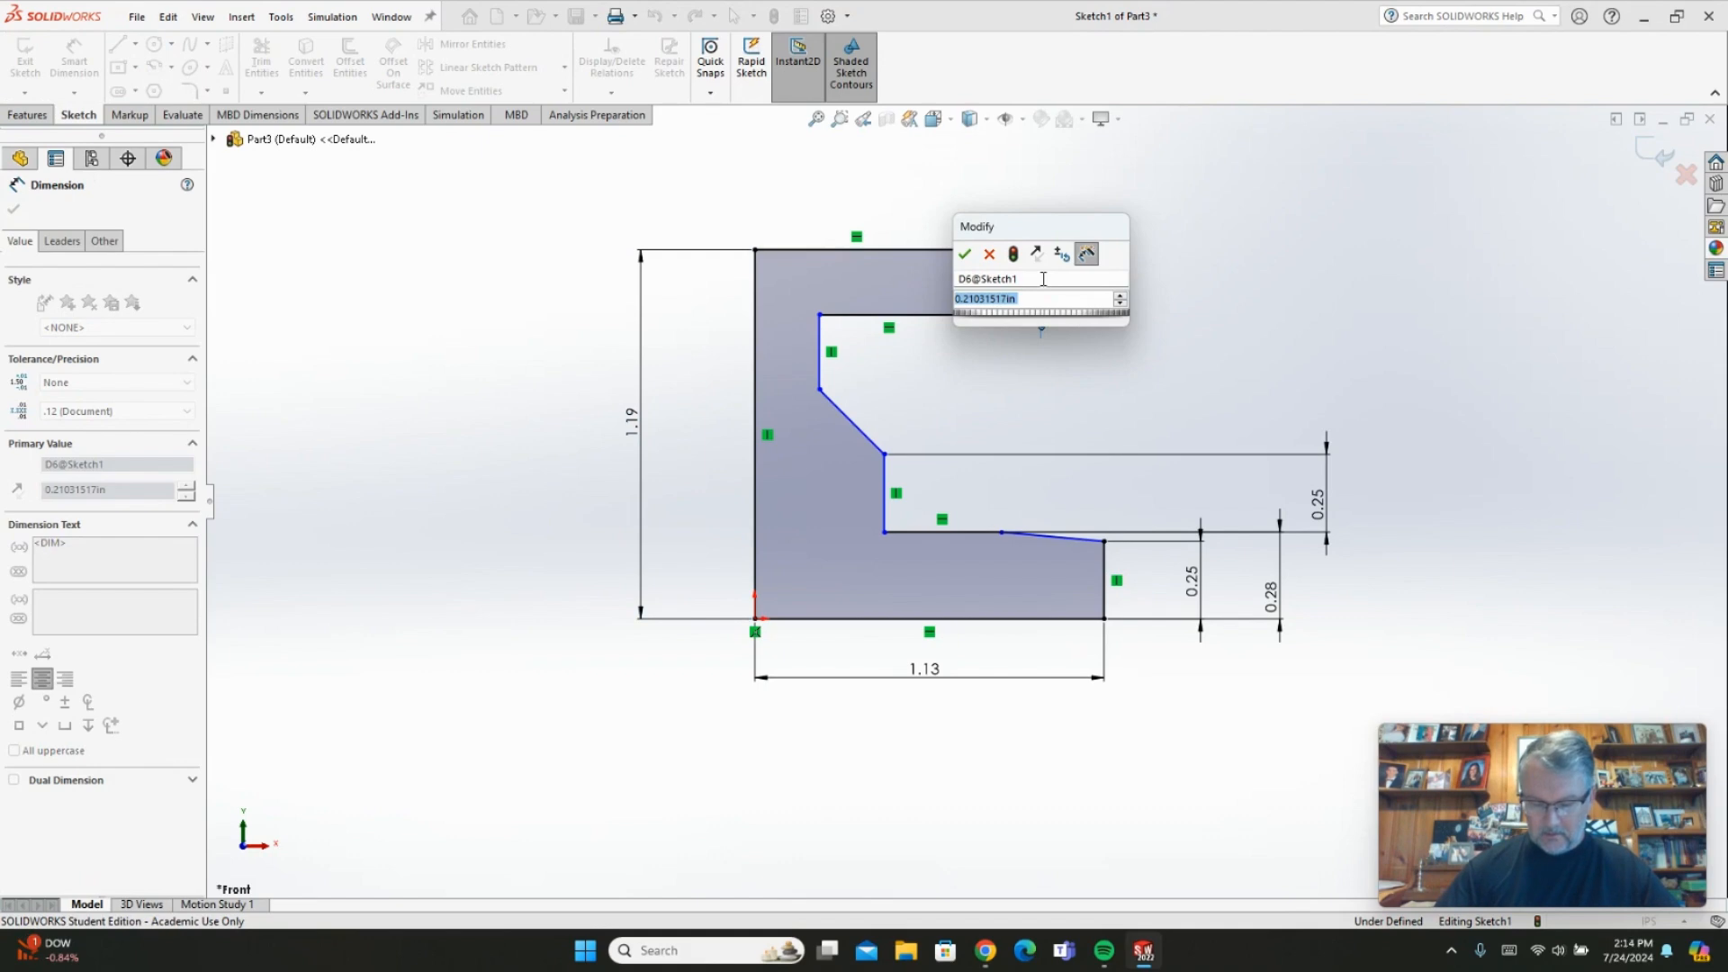
{"action": "type", "text": ".1875"}
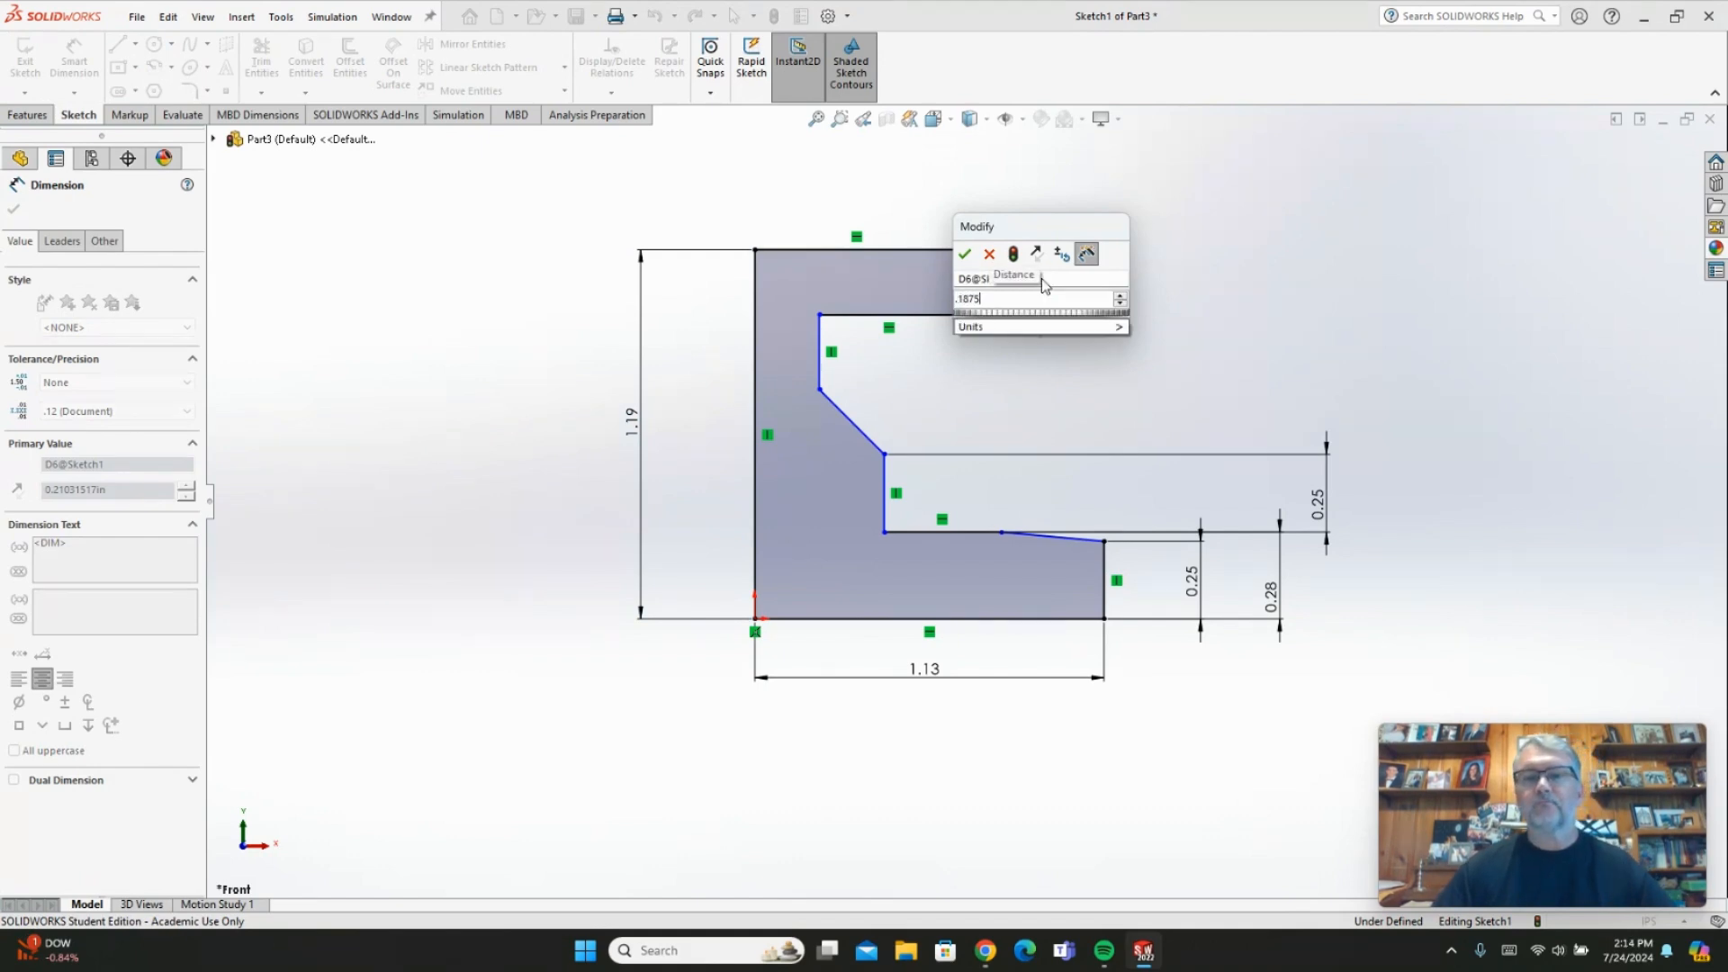
{"action": "key", "text": "Return"}
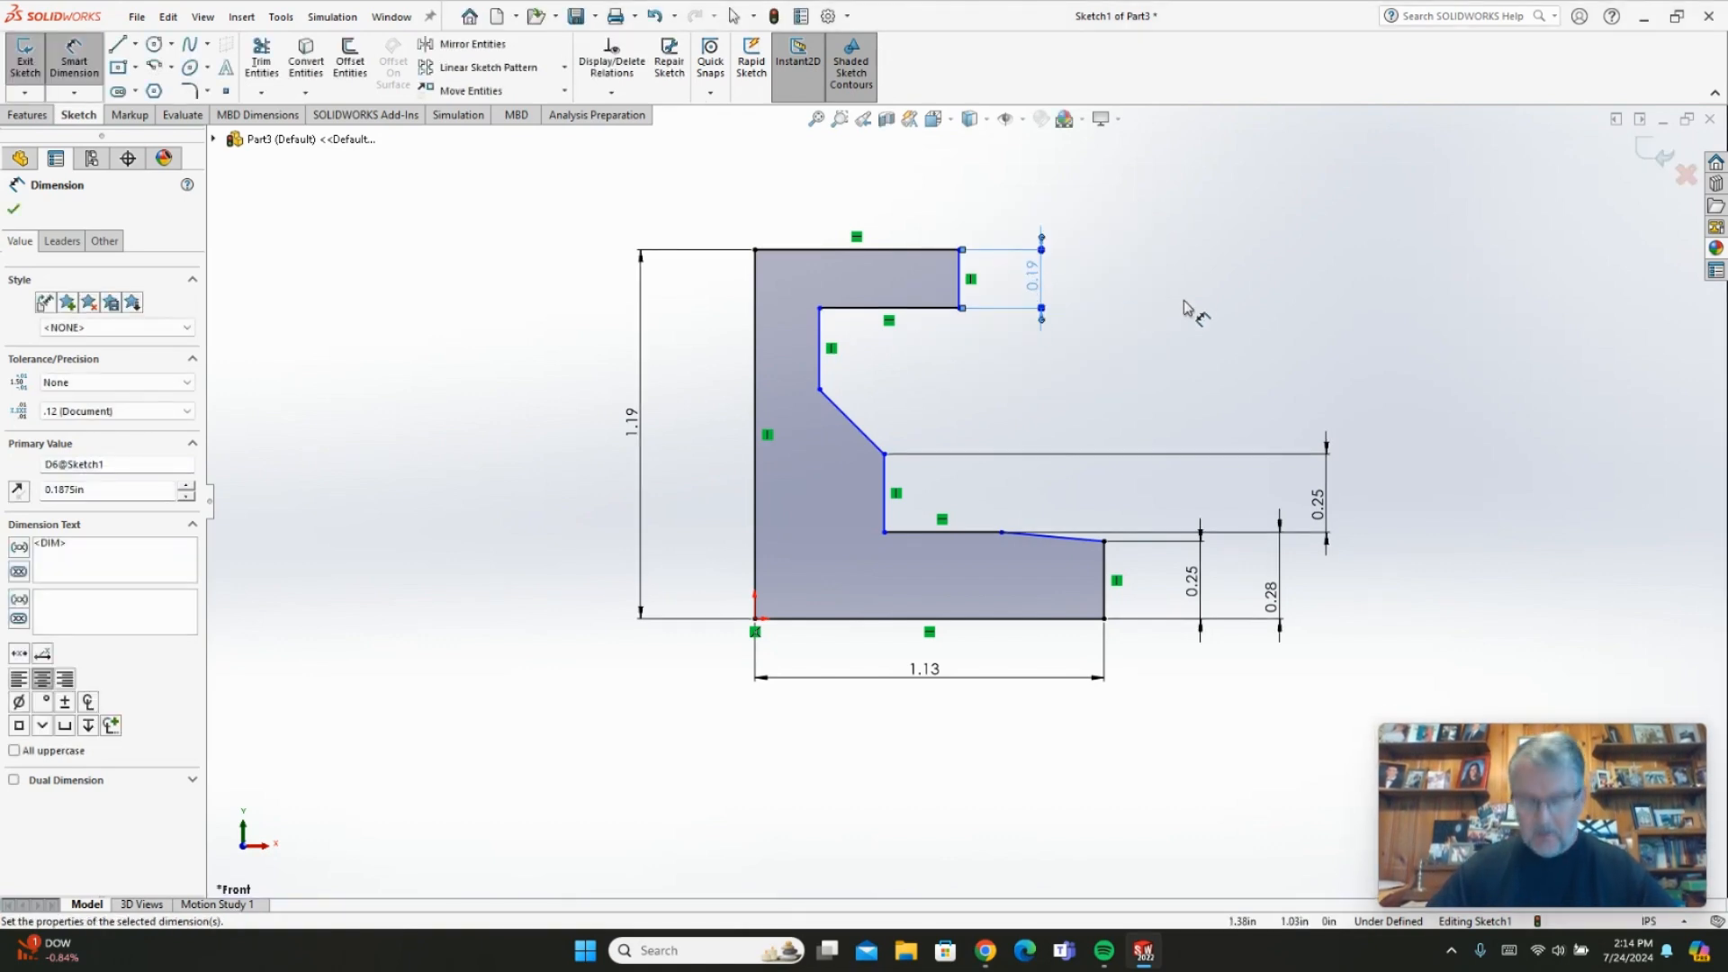
Dimension the profile's top horizontal edge to 0.44 in
{"action": "left_click", "coordinate": [936, 250]}
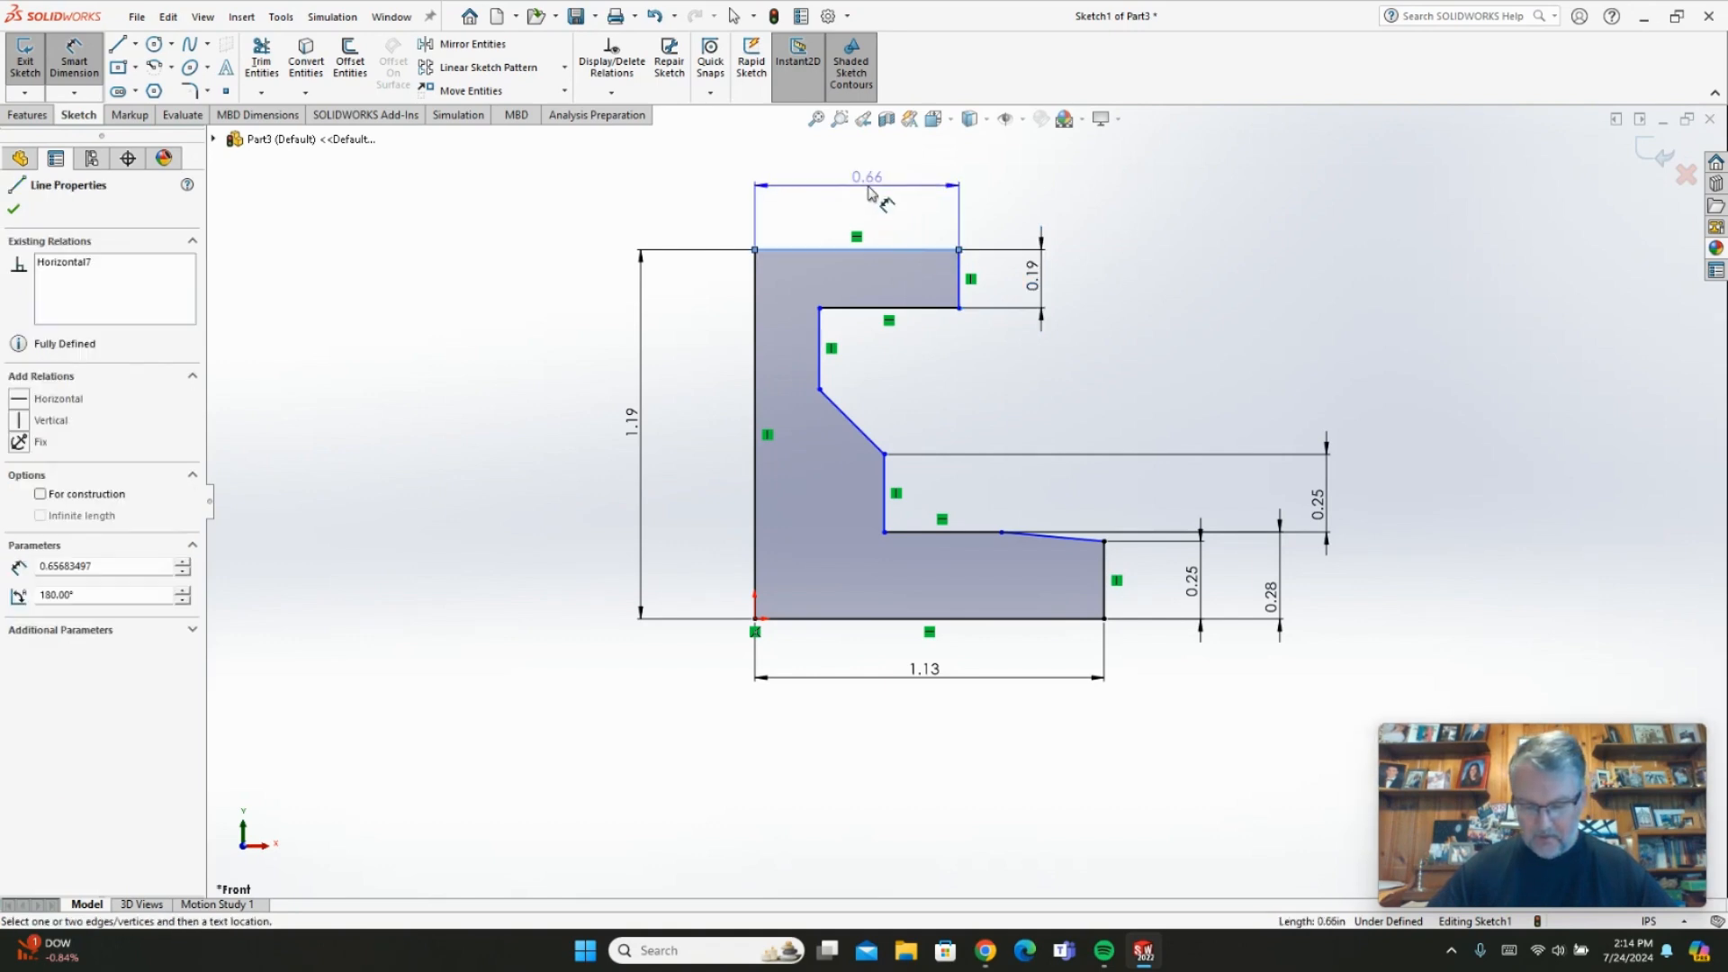
{"action": "left_click", "coordinate": [869, 191]}
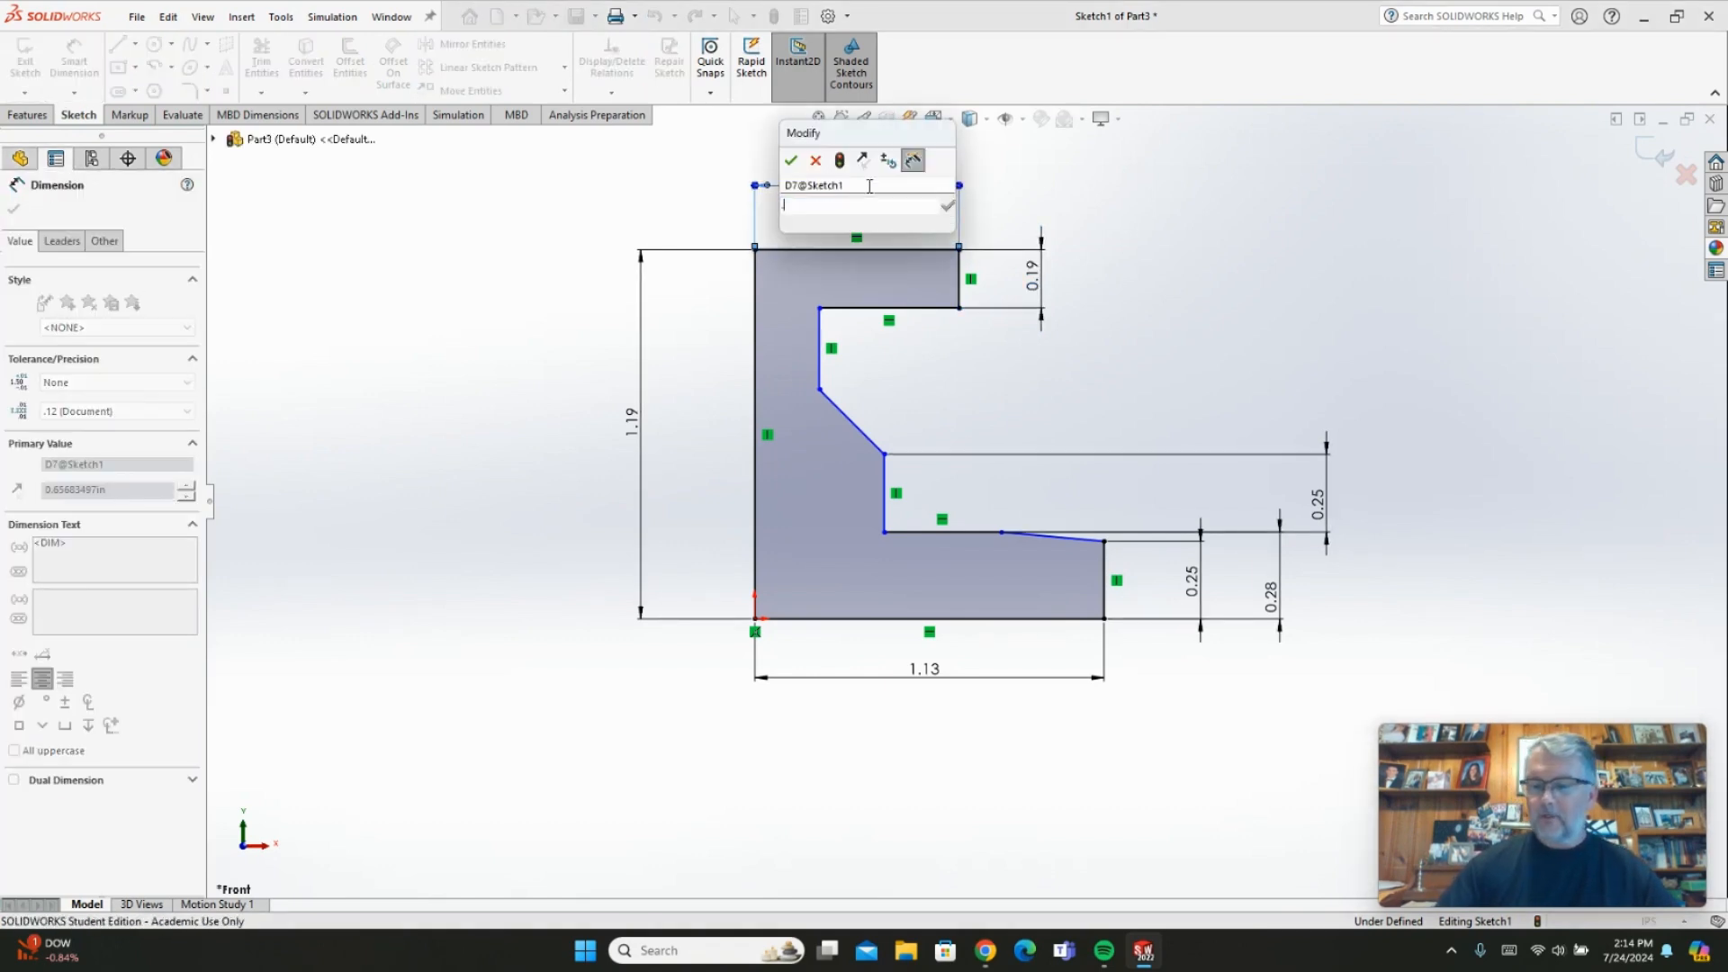
{"action": "key", "text": "Return"}
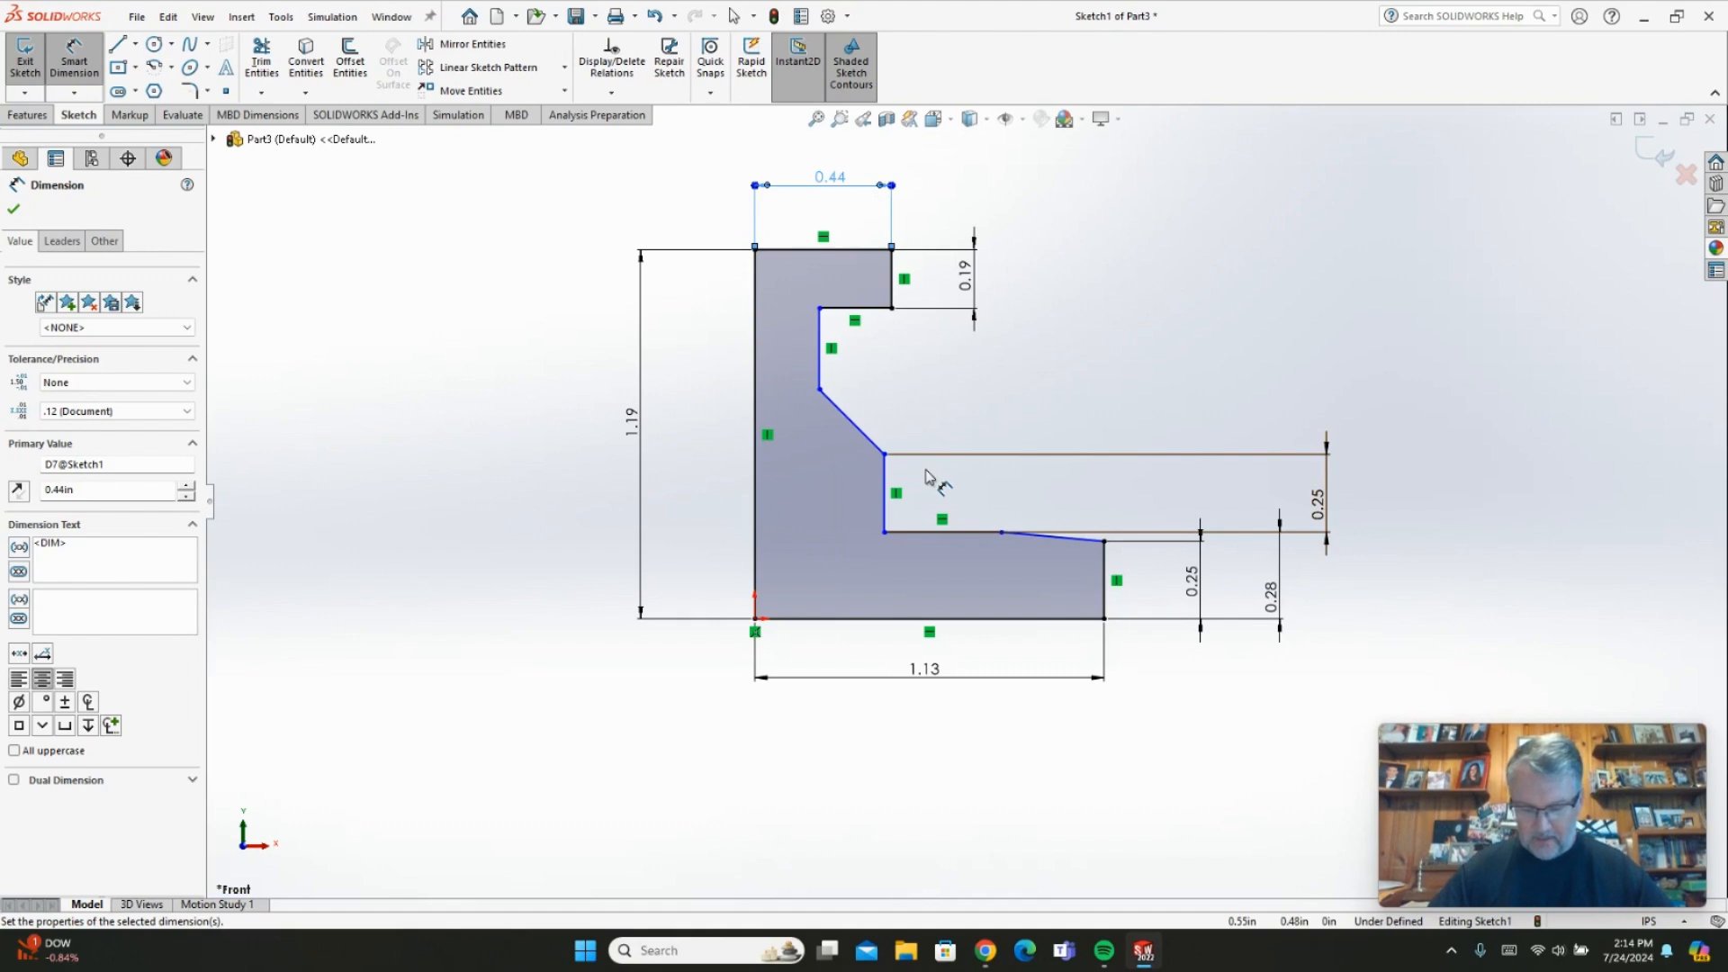
Dimension the horizontal distance from the long vertical inner edge to the neck's vertical line as 0.20 in
{"action": "left_click", "coordinate": [818, 355]}
{"action": "left_click", "coordinate": [756, 346]}
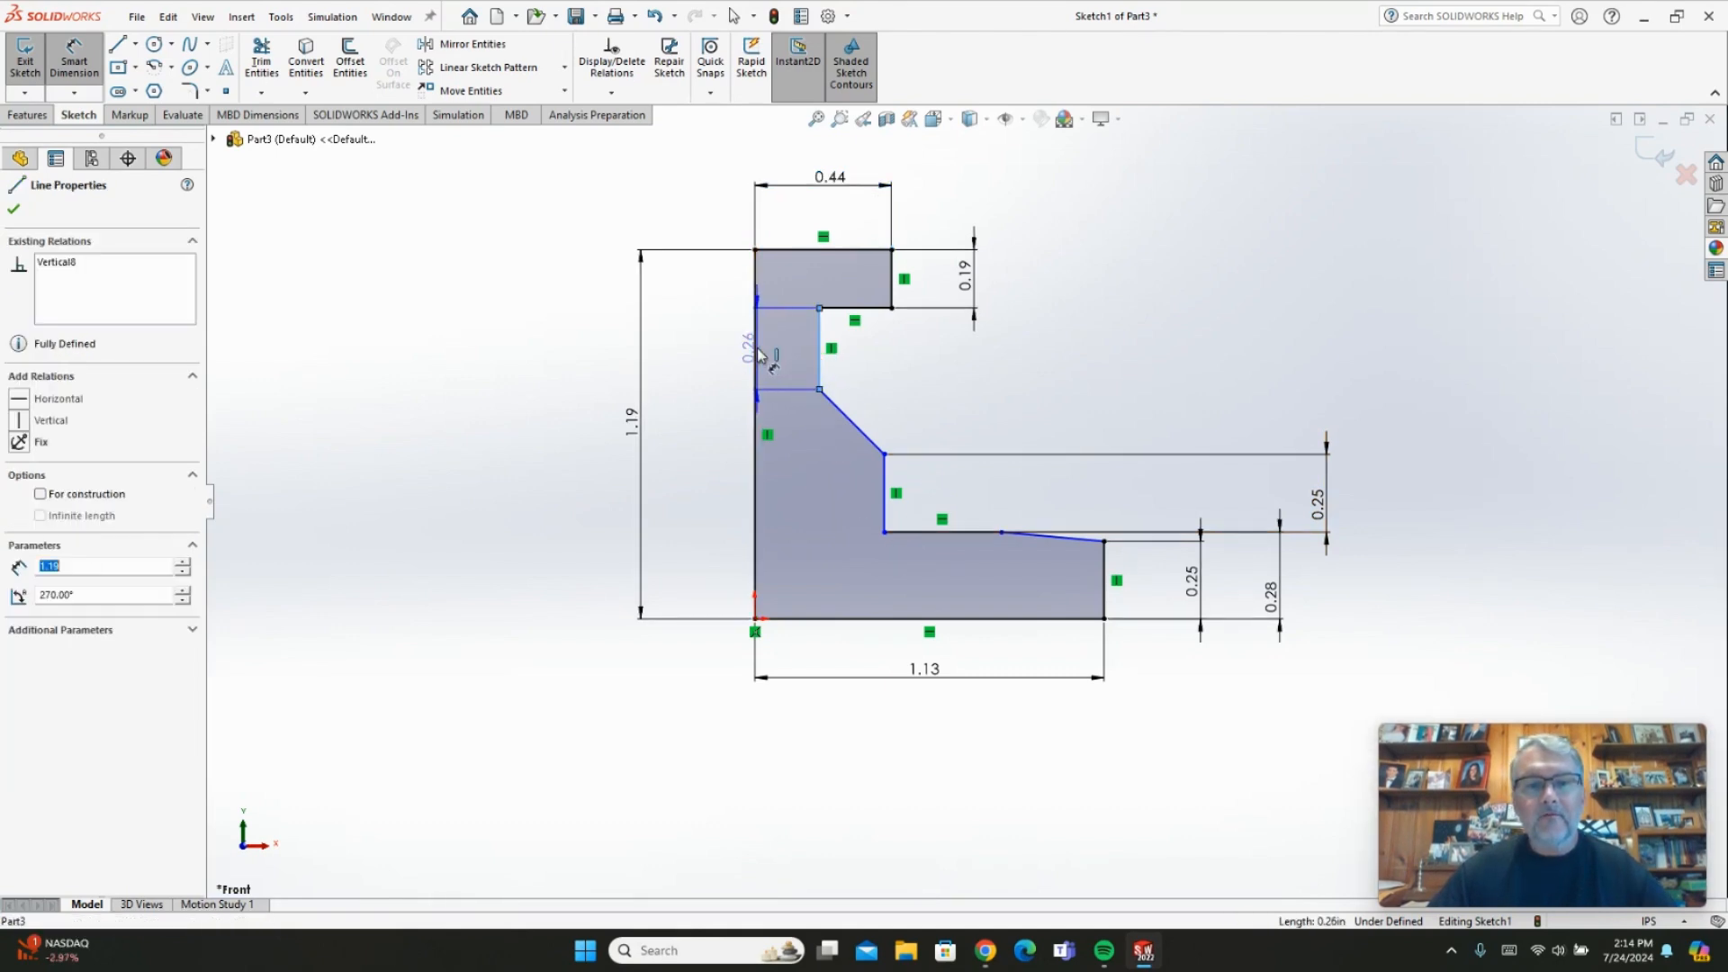
{"action": "left_click", "coordinate": [715, 465]}
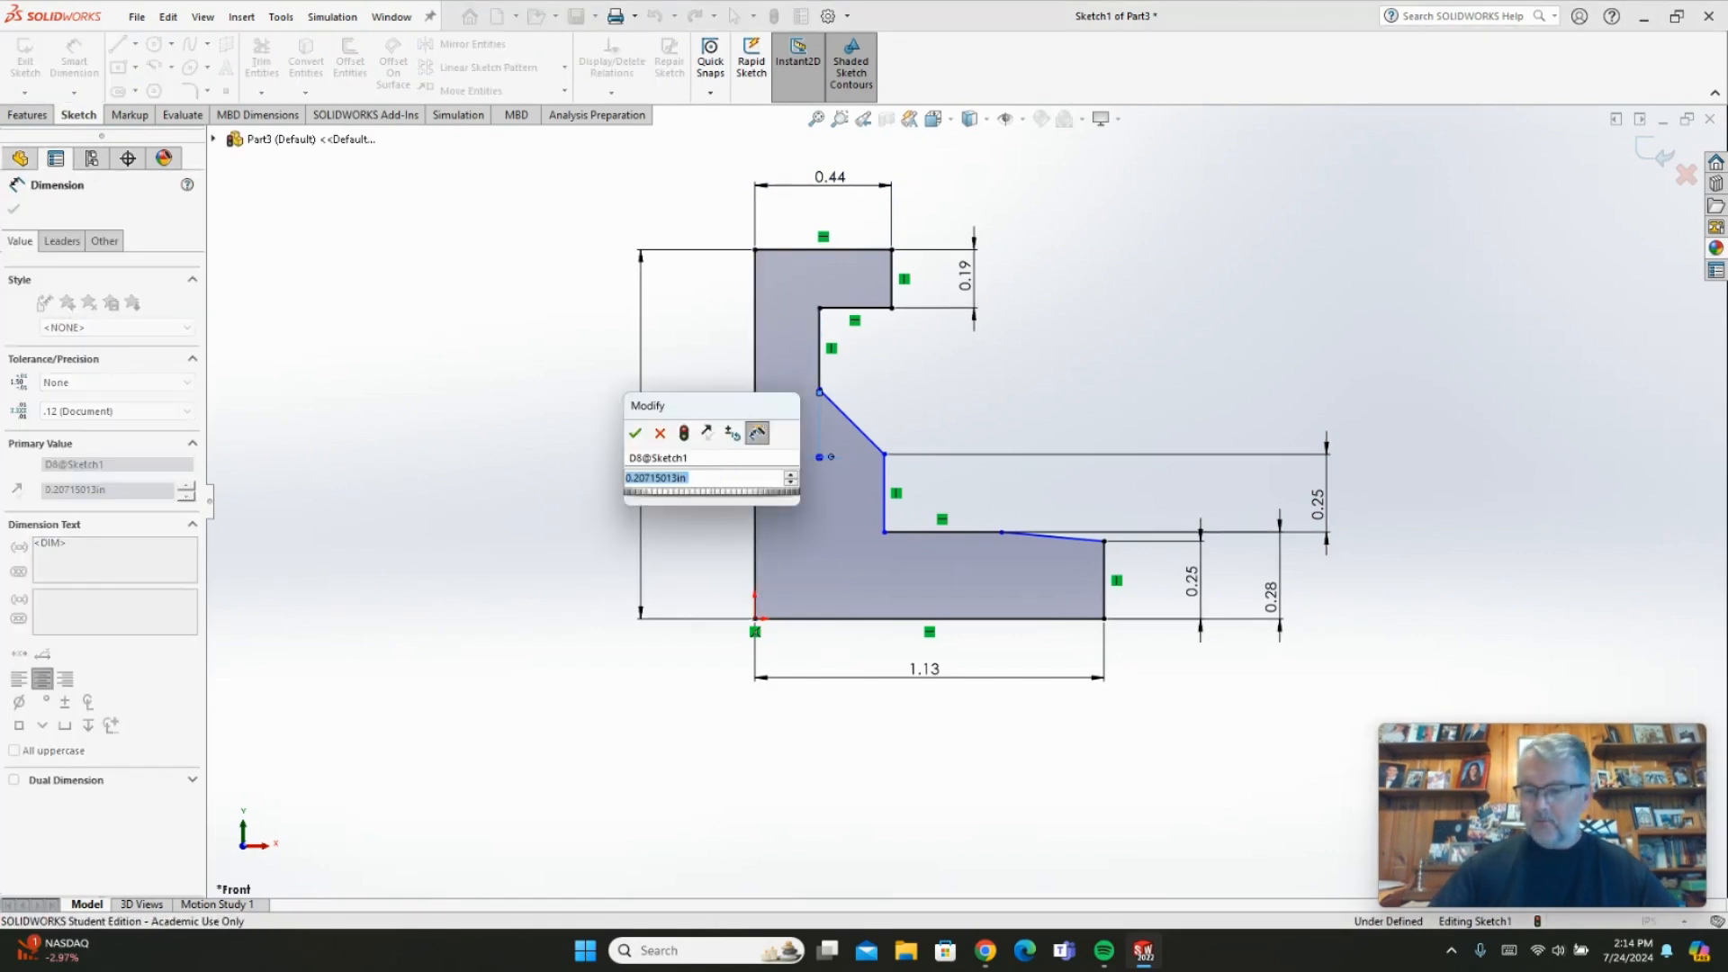
{"action": "key", "text": "Return"}
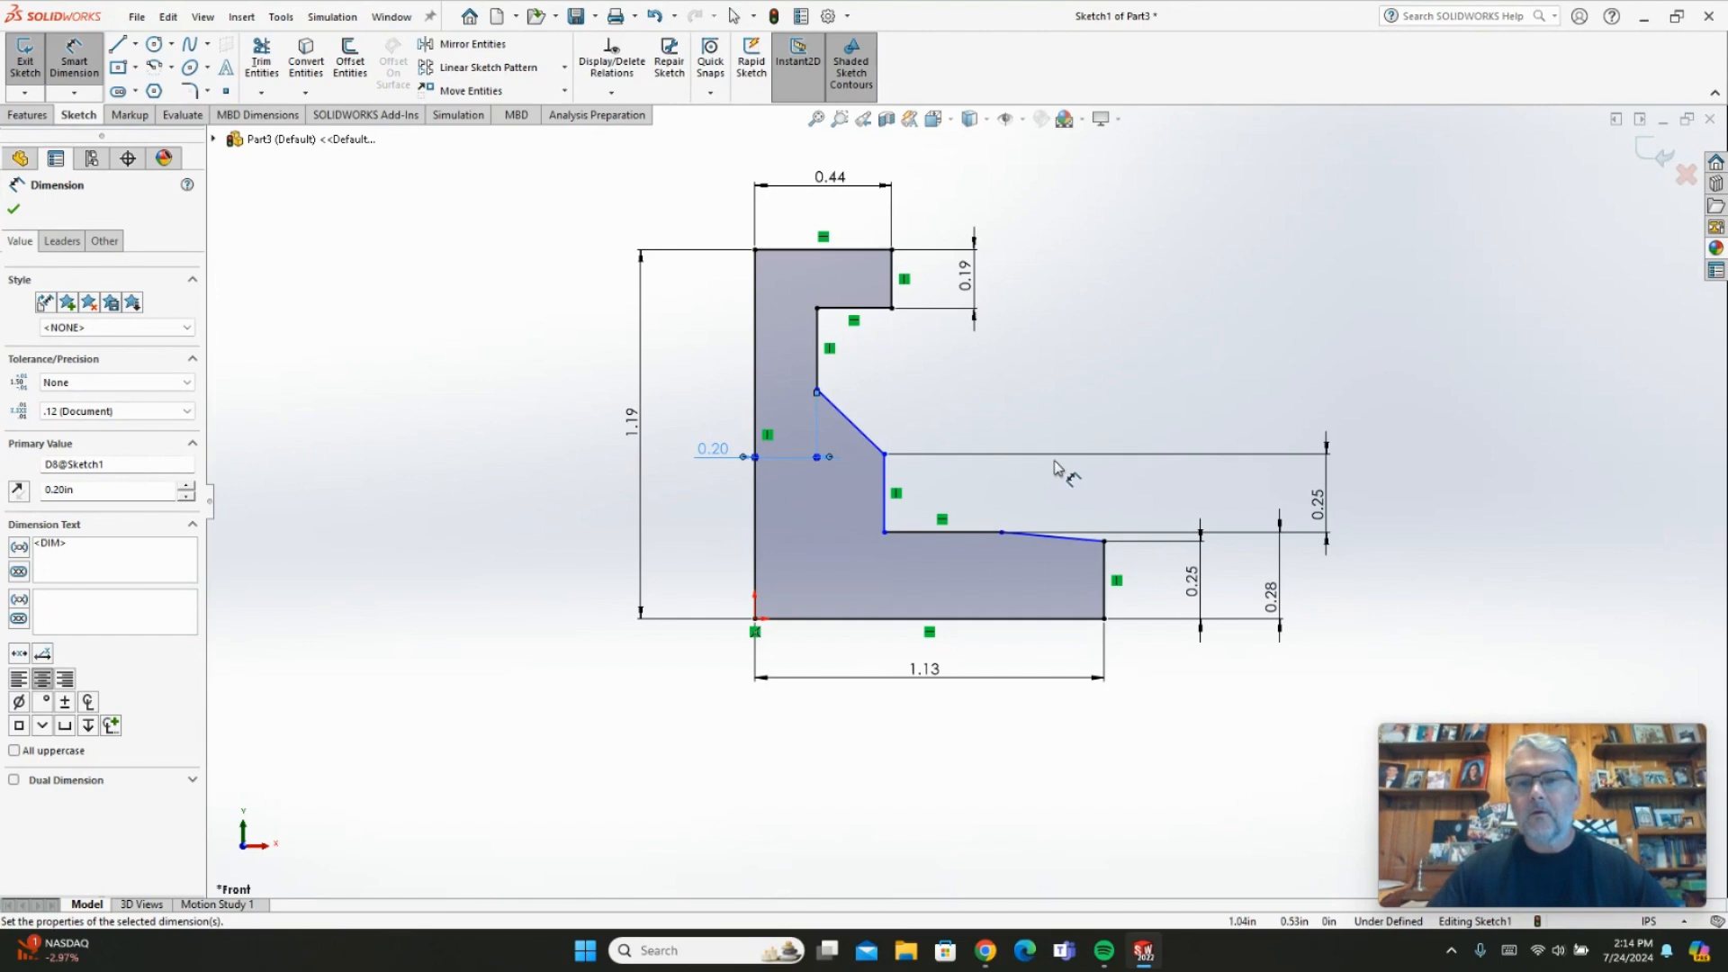
Dimension the horizontal distance from the start of the sloped edge to the outer rim as 0.375 in, and end dimensioning
{"action": "left_click", "coordinate": [1001, 533]}
{"action": "left_click", "coordinate": [1105, 576]}
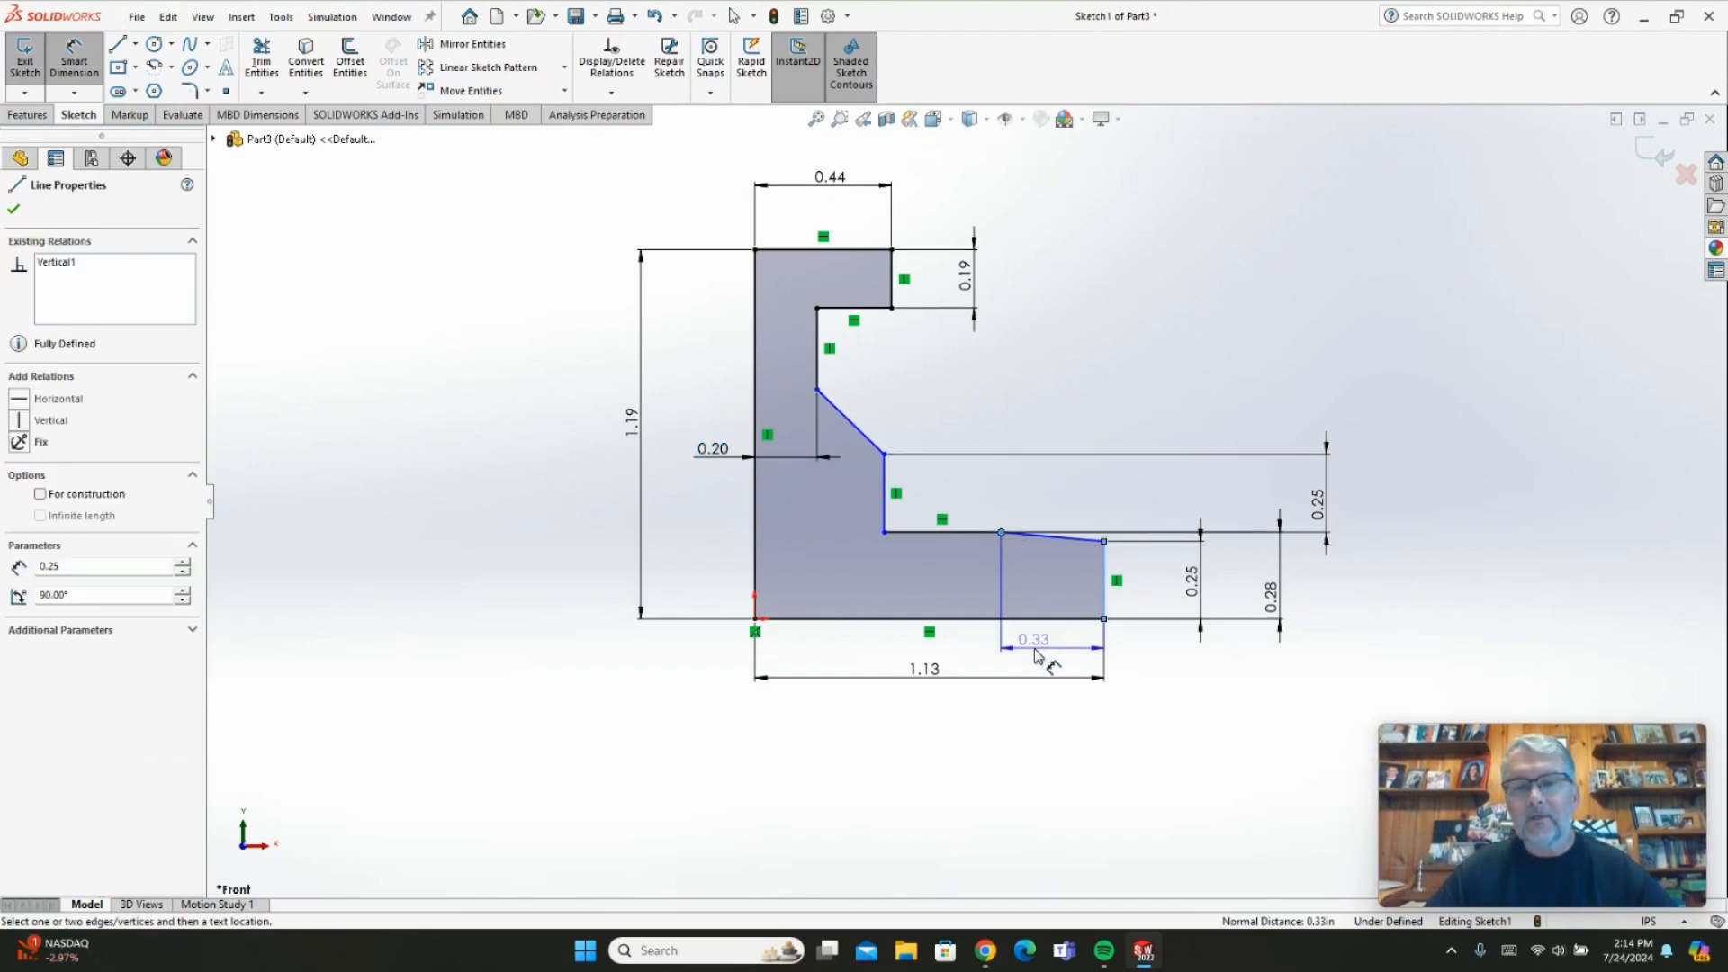
{"action": "left_click", "coordinate": [1036, 657]}
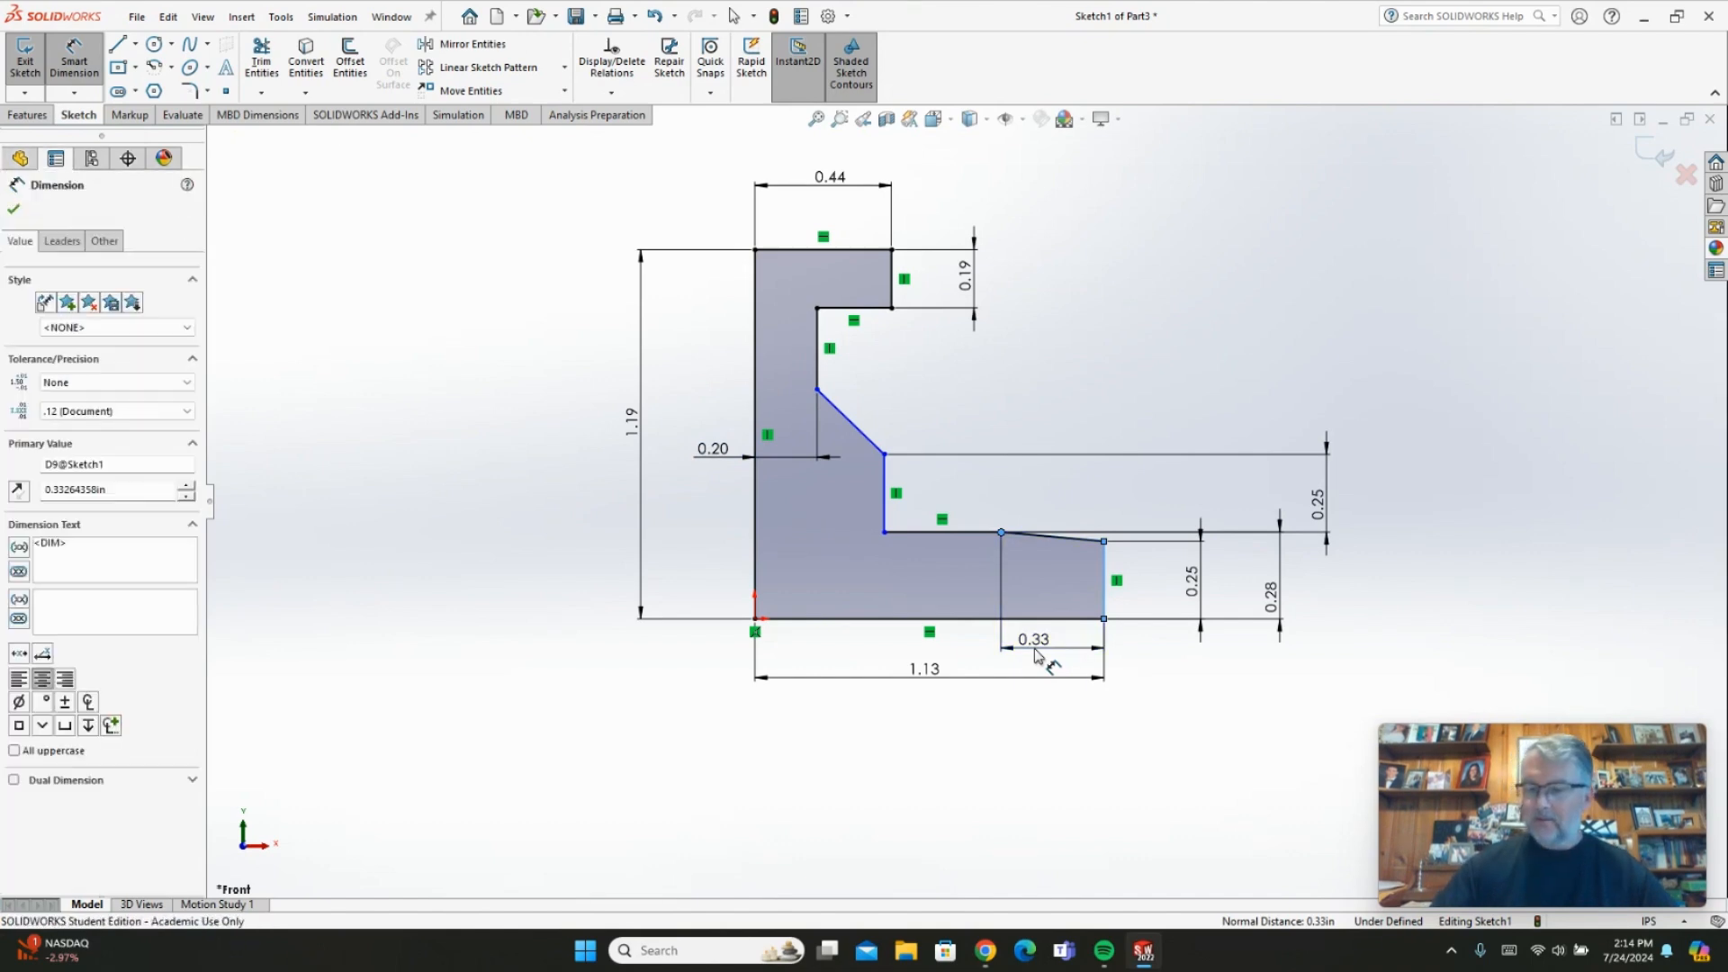
{"action": "type", "text": ".375"}
{"action": "key", "text": "Return"}
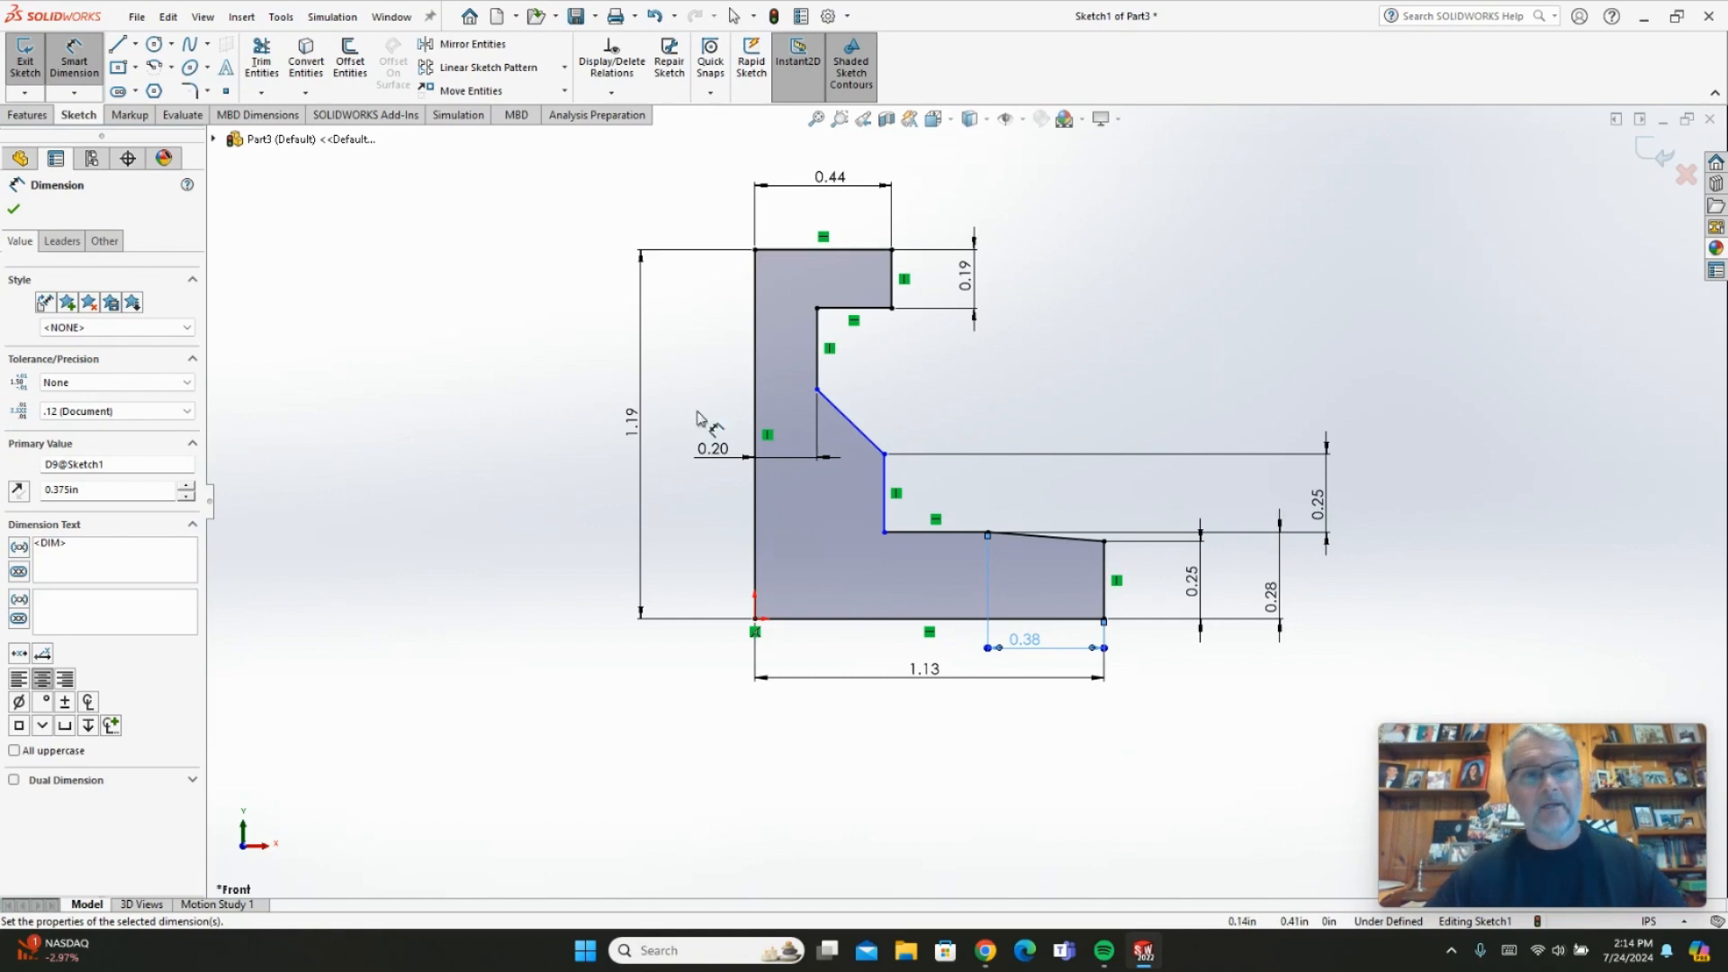
{"action": "left_click", "coordinate": [87, 66]}
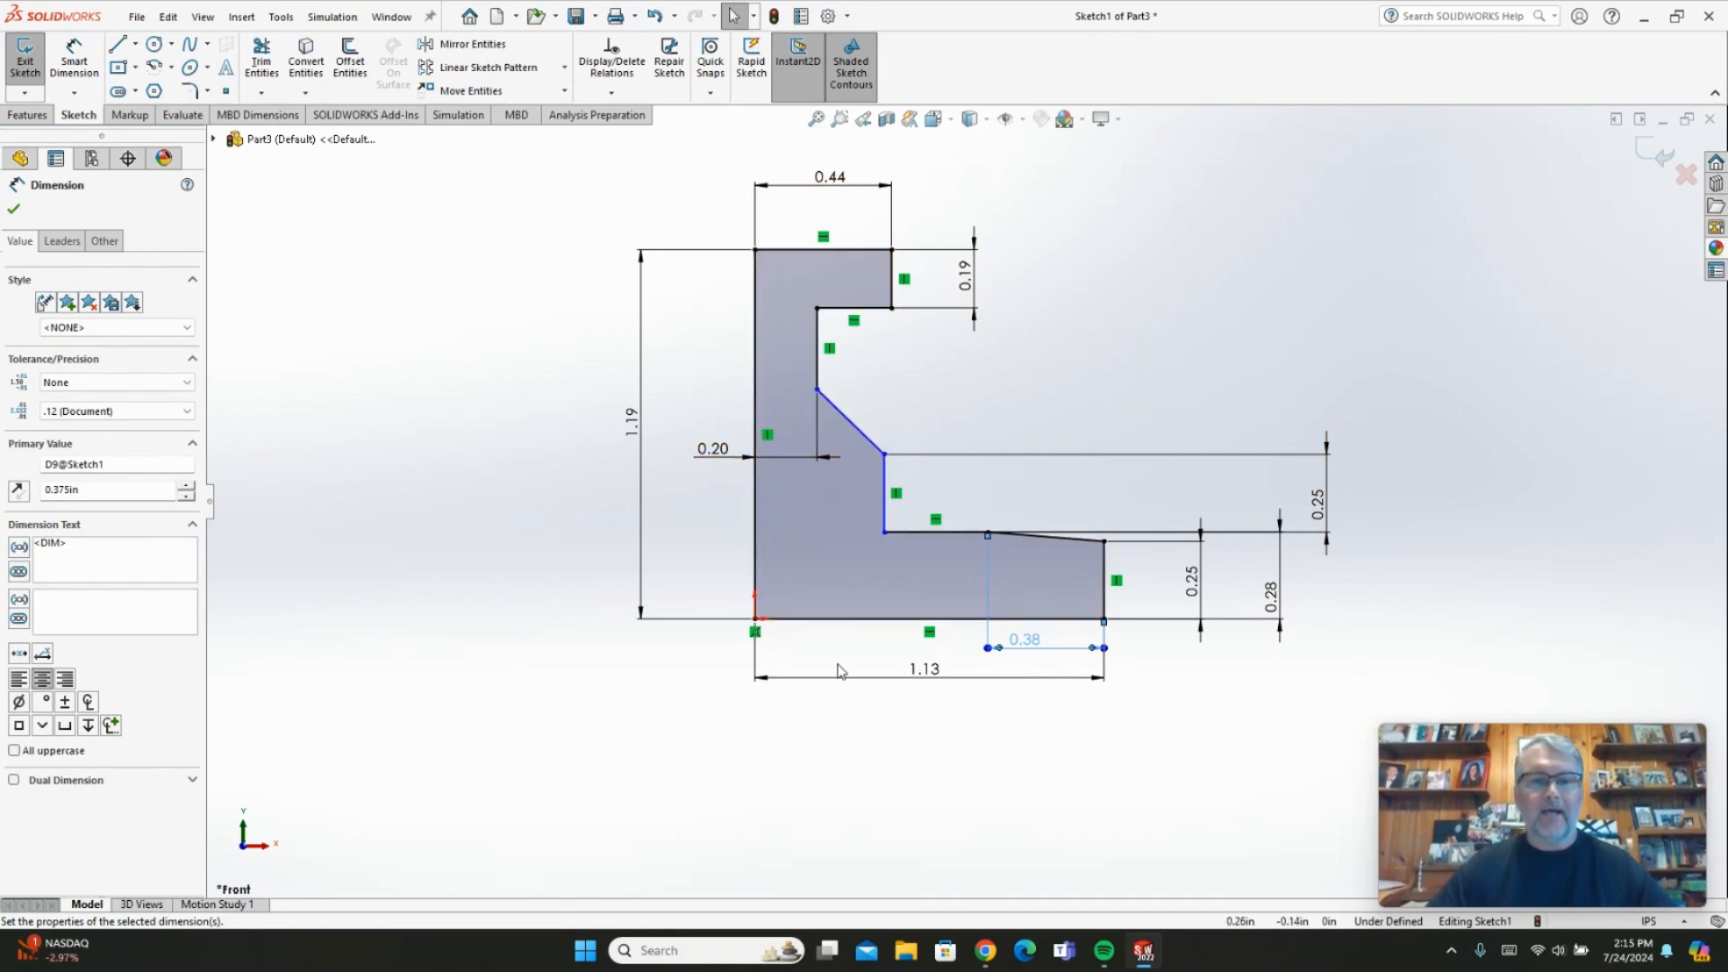
Examine the finished Base part for comparison and return to the new part's sketch
{"action": "mouse_move", "coordinate": [1143, 950]}
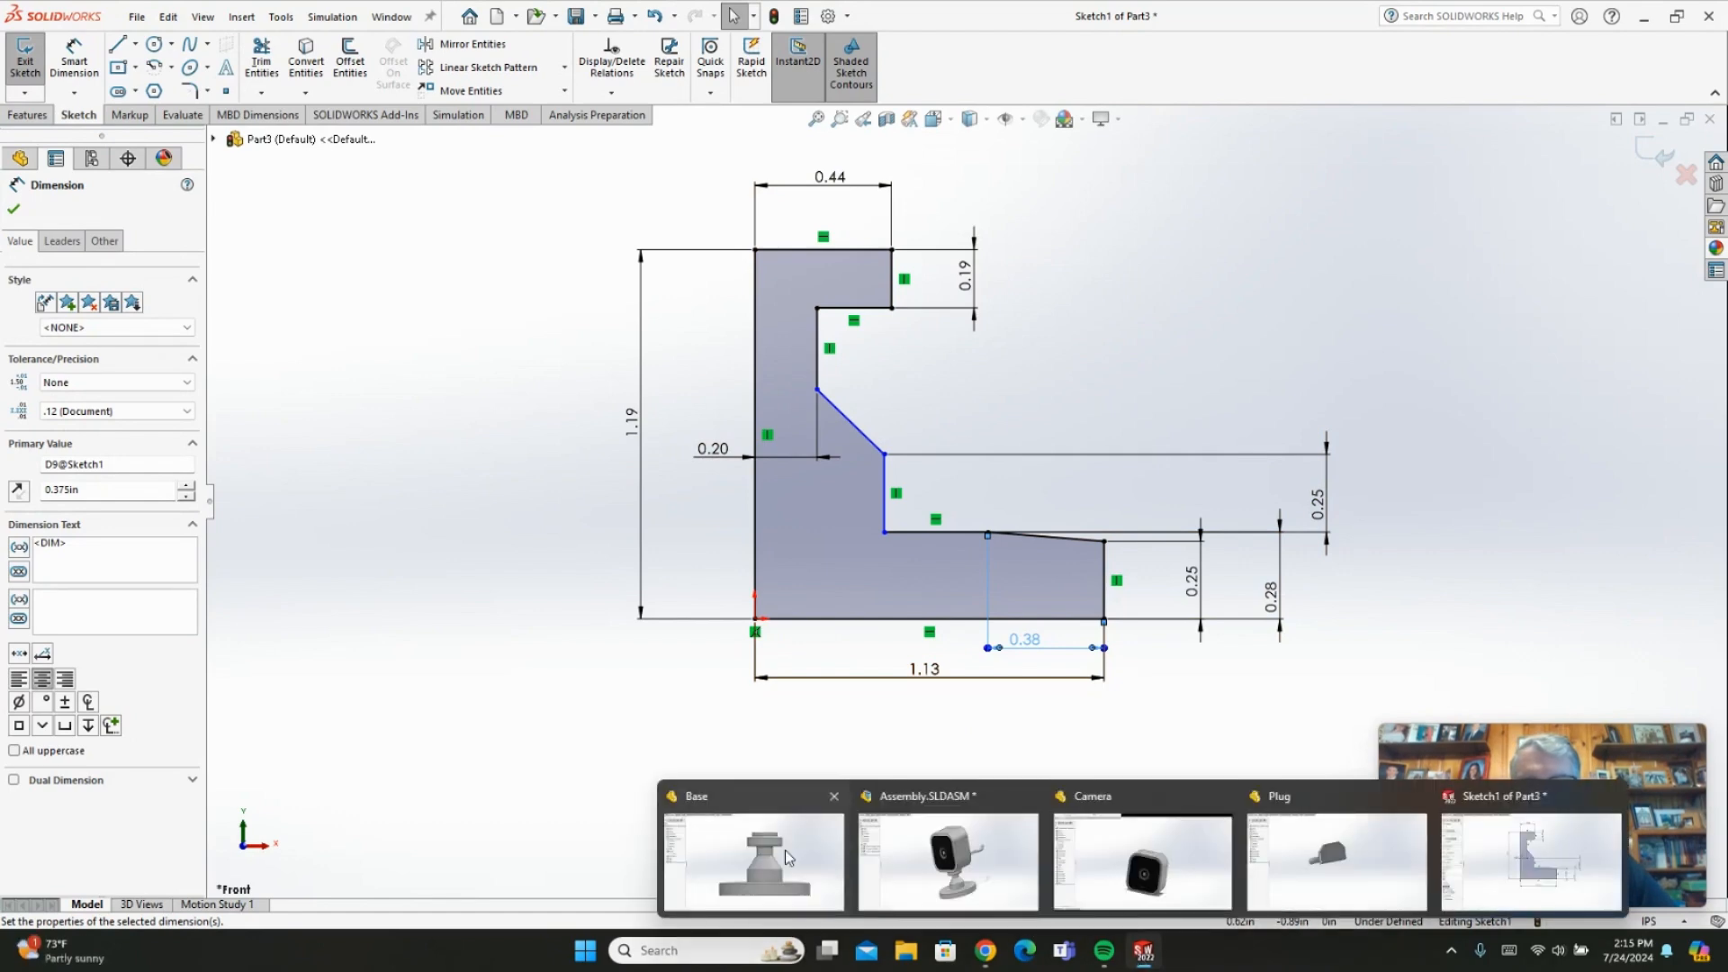
{"action": "left_click", "coordinate": [813, 855]}
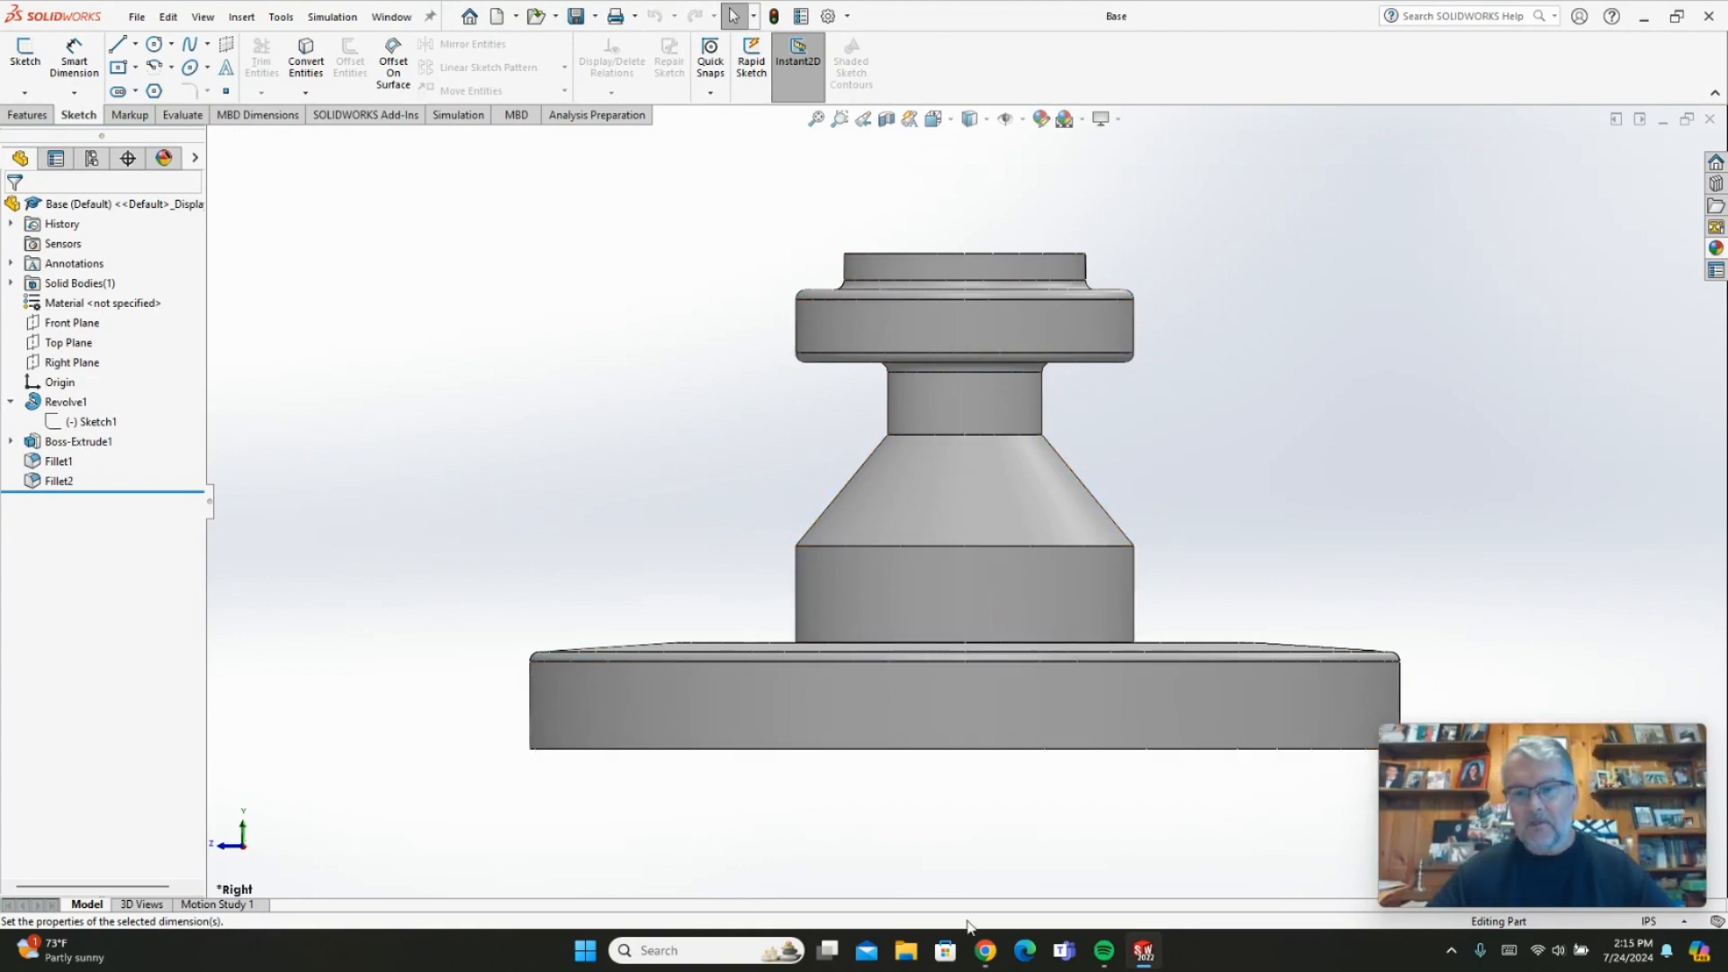
{"action": "mouse_move", "coordinate": [1147, 954]}
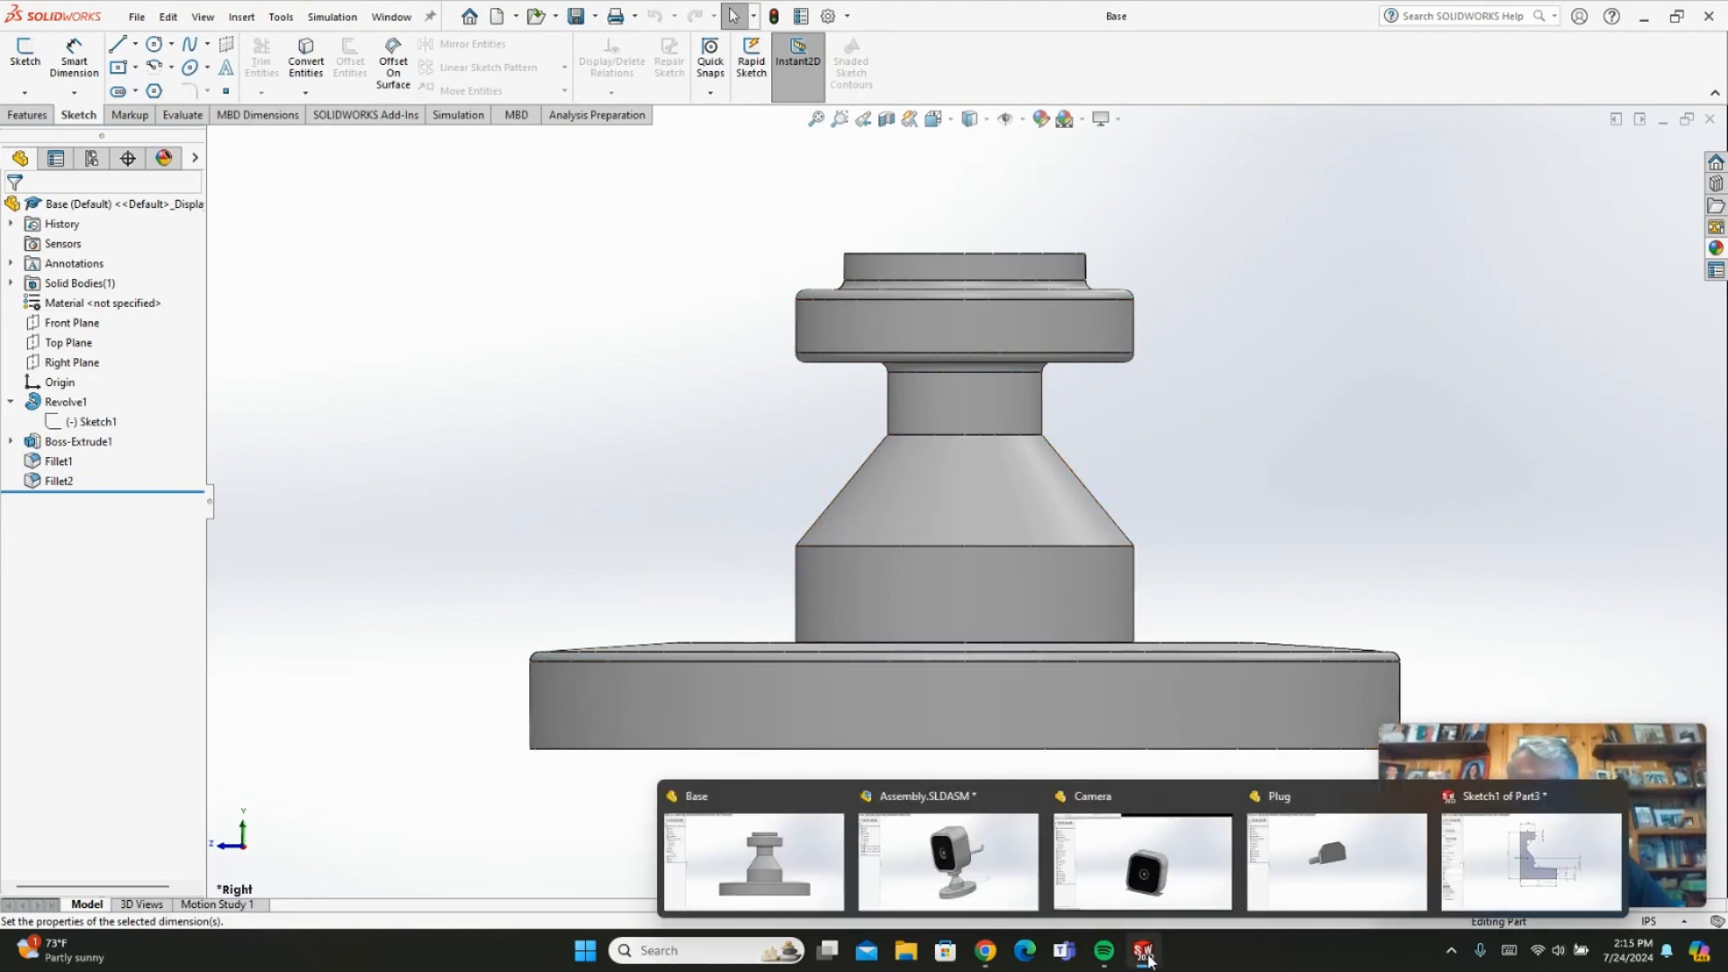
{"action": "left_click", "coordinate": [1529, 854]}
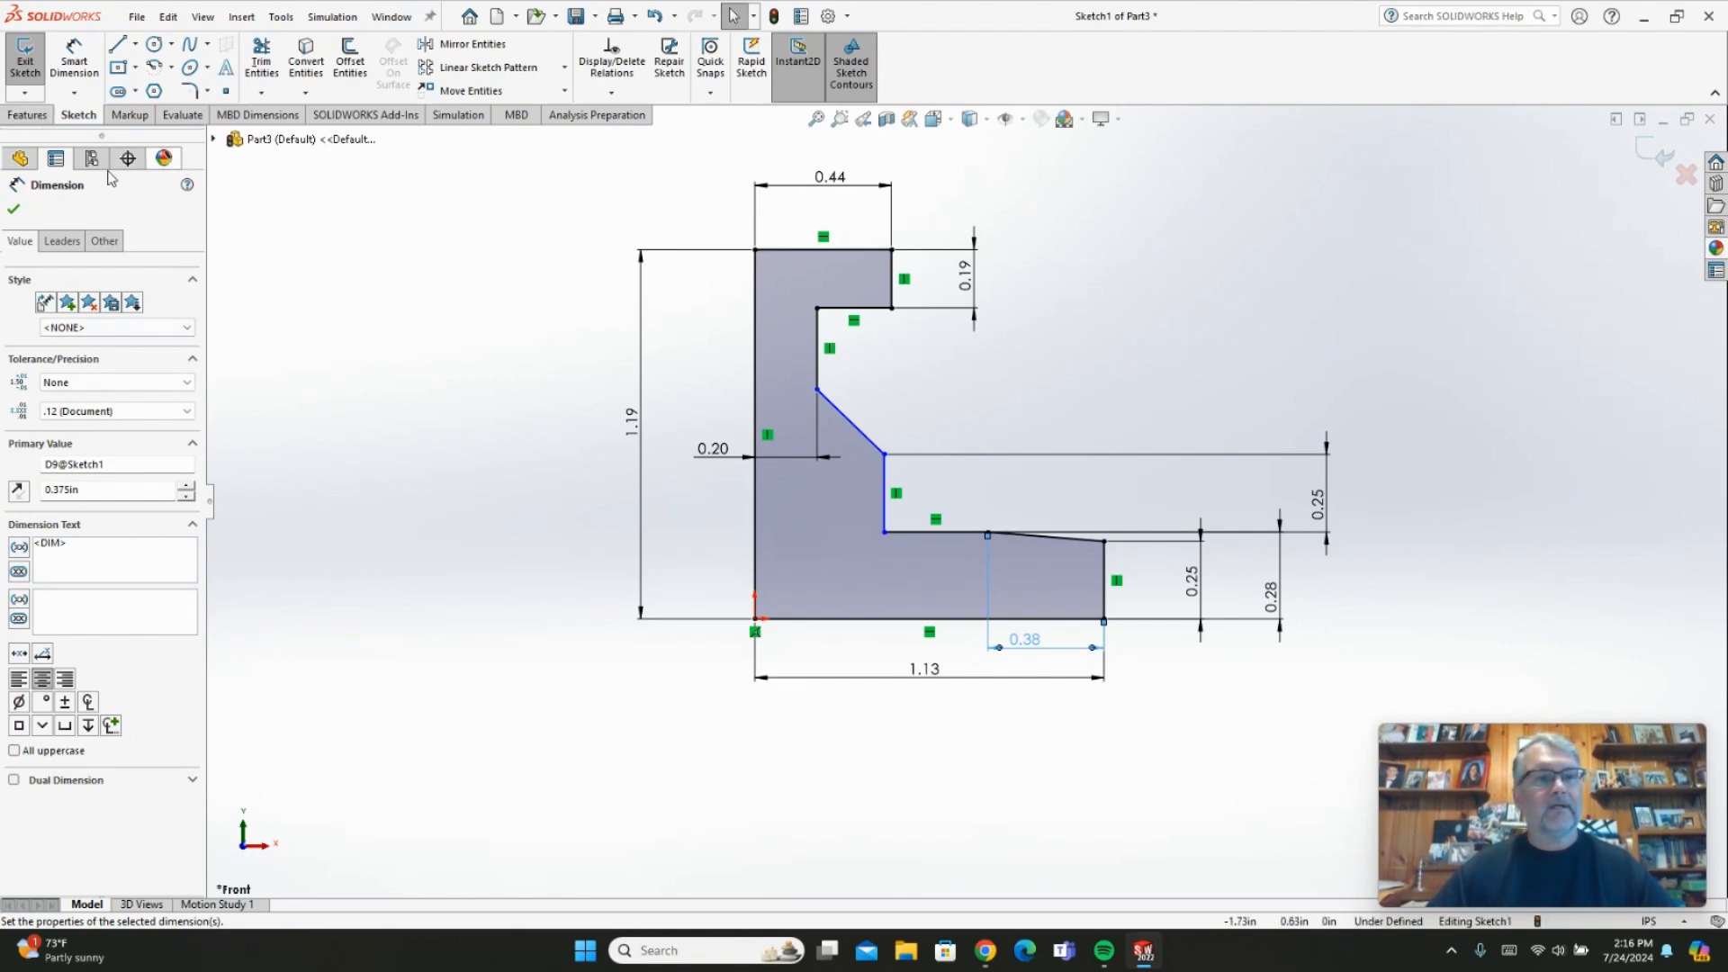
Revolve the profile 360 degrees around its long vertical inner edge into a solid stand, and clear the selection
{"action": "left_click", "coordinate": [28, 115]}
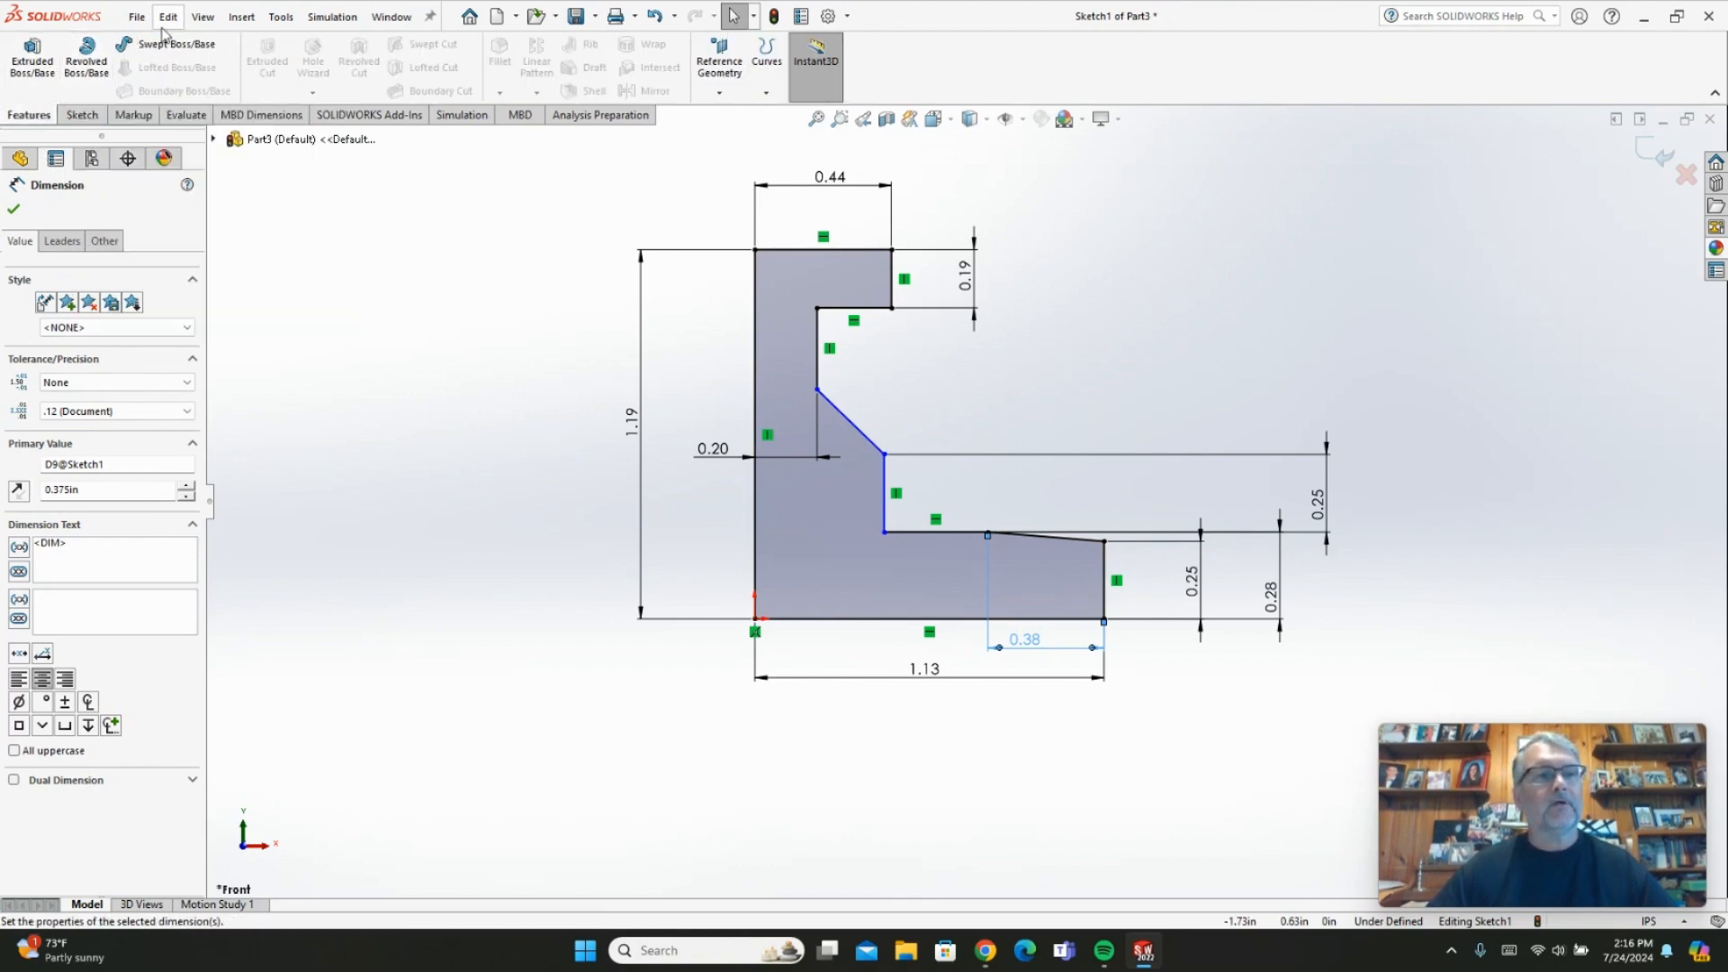
{"action": "left_click", "coordinate": [91, 74]}
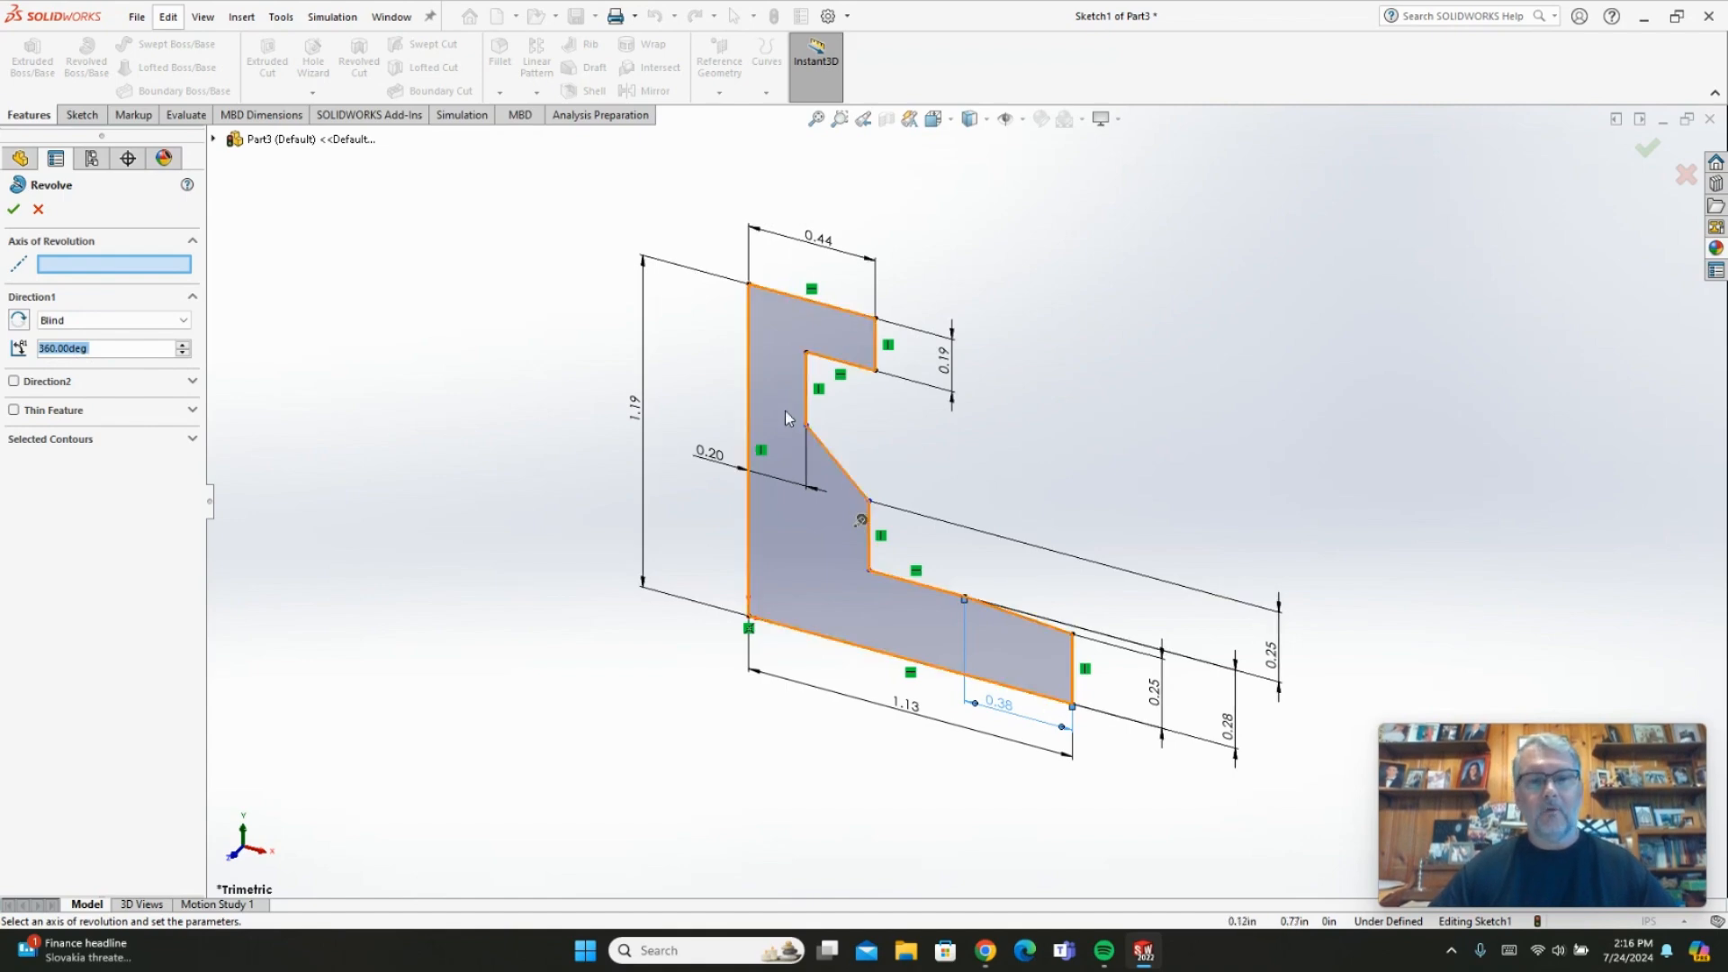
{"action": "left_click", "coordinate": [747, 393]}
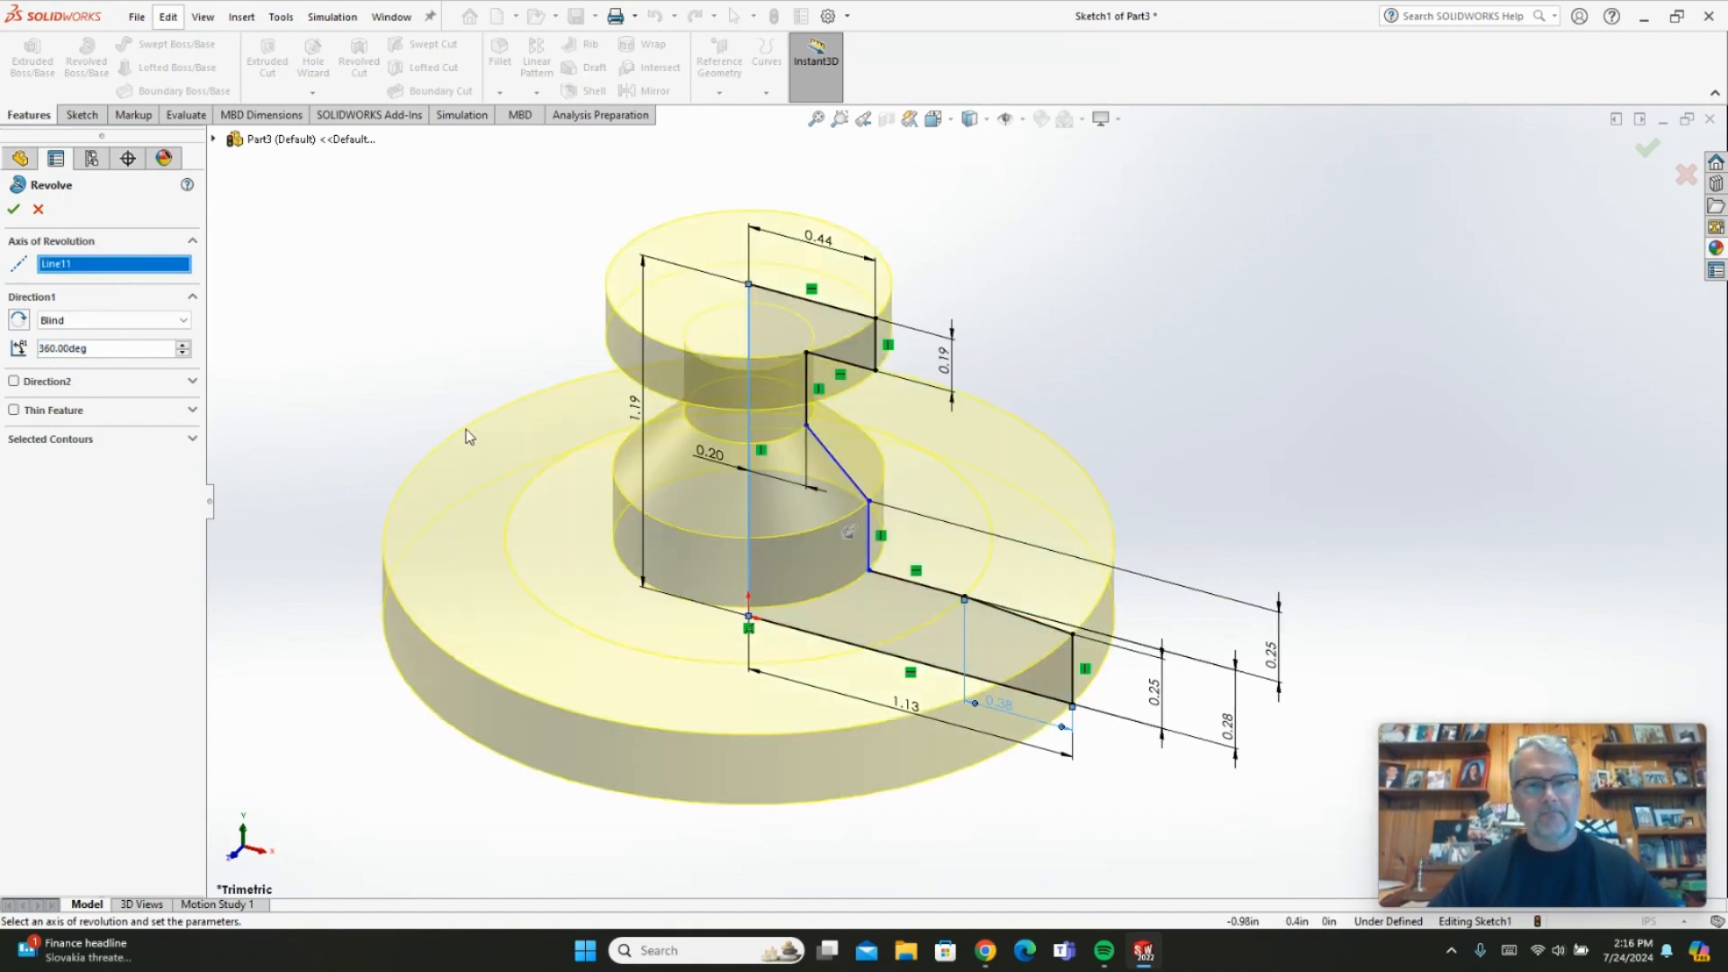
{"action": "left_click", "coordinate": [13, 210]}
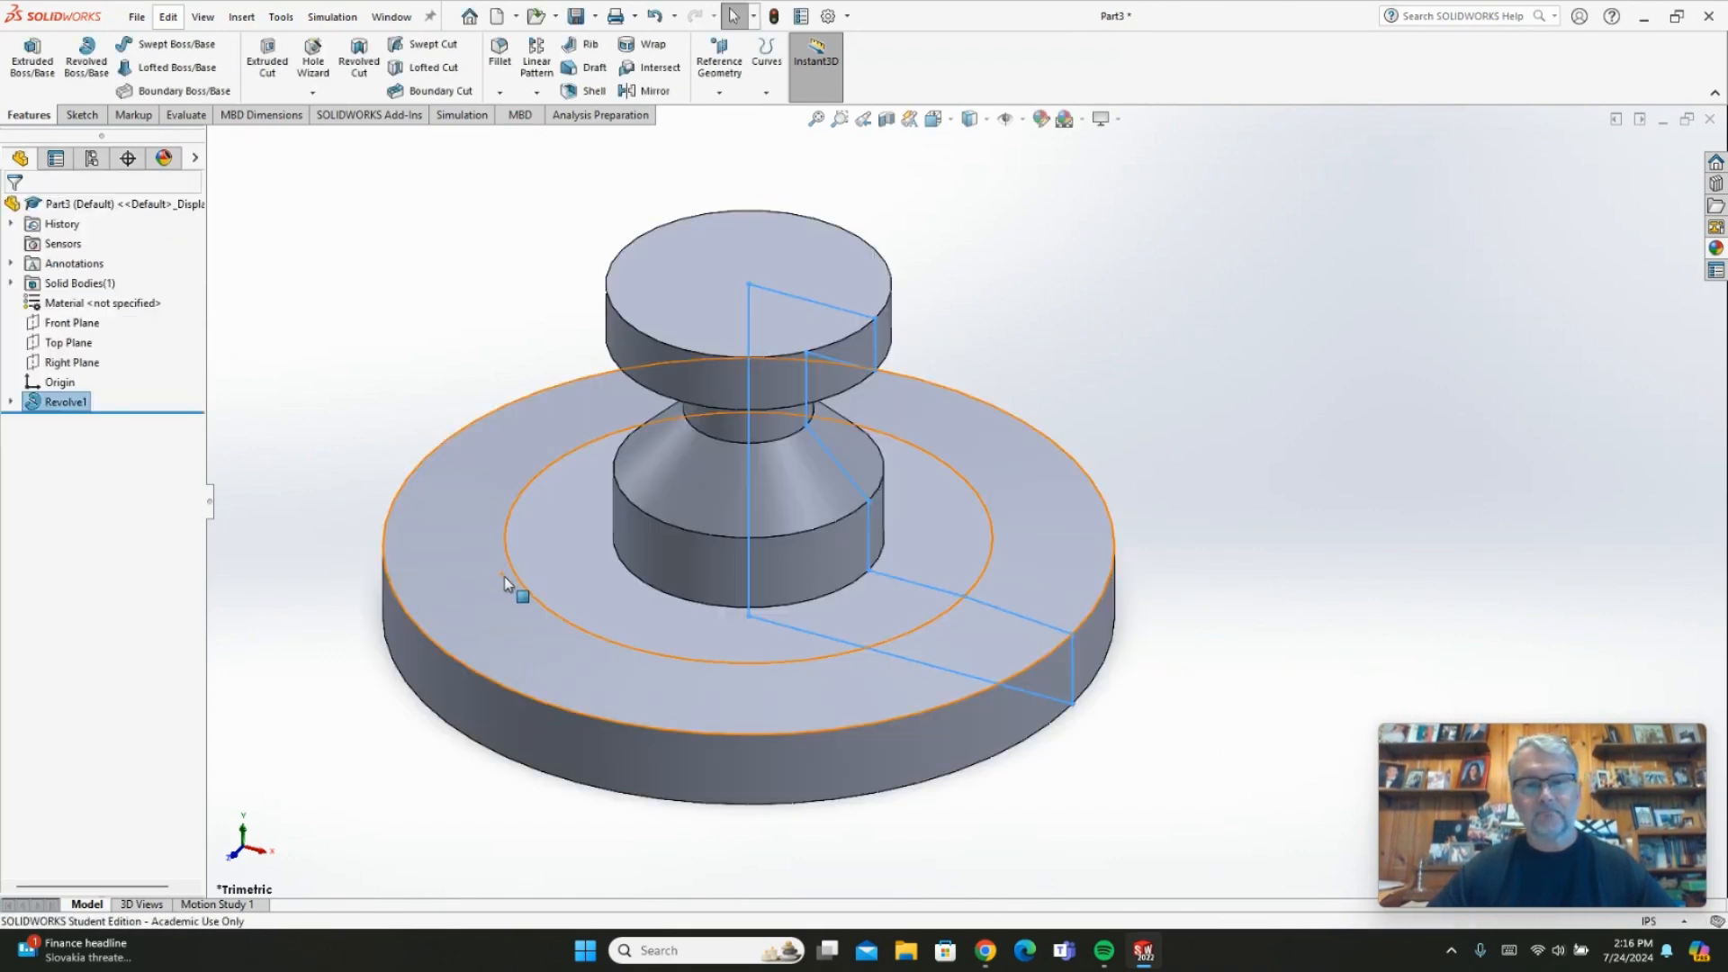
{"action": "left_click", "coordinate": [1025, 772]}
{"action": "mouse_move", "coordinate": [1037, 802]}
{"action": "middle_mouse_down"}
{"action": "mouse_move", "coordinate": [1130, 694]}
{"action": "mouse_move", "coordinate": [1024, 772]}
{"action": "mouse_move", "coordinate": [844, 706]}
{"action": "mouse_move", "coordinate": [899, 822]}
{"action": "mouse_move", "coordinate": [806, 702]}
{"action": "mouse_move", "coordinate": [811, 783]}
{"action": "middle_mouse_up"}
{"action": "key", "text": "Escape"}
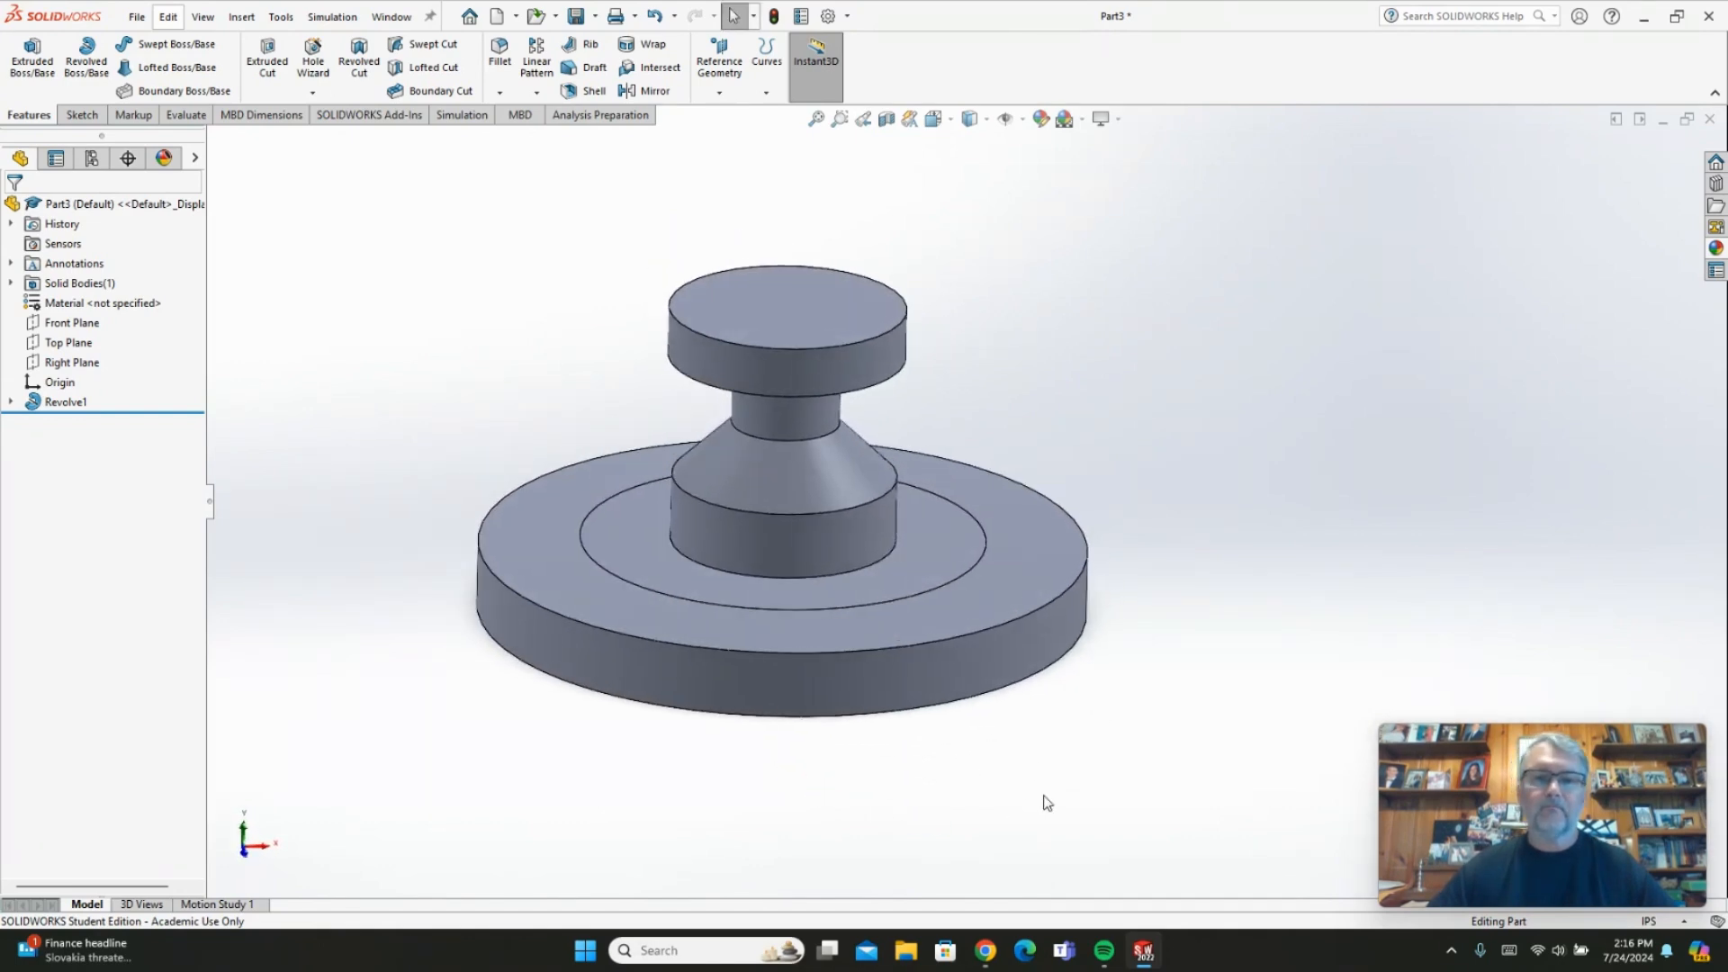
Select the circular top face of the stand's upper disc and orient the view square to it
{"action": "middle_click_drag", "start_coordinate": [543, 776], "coordinate": [602, 718]}
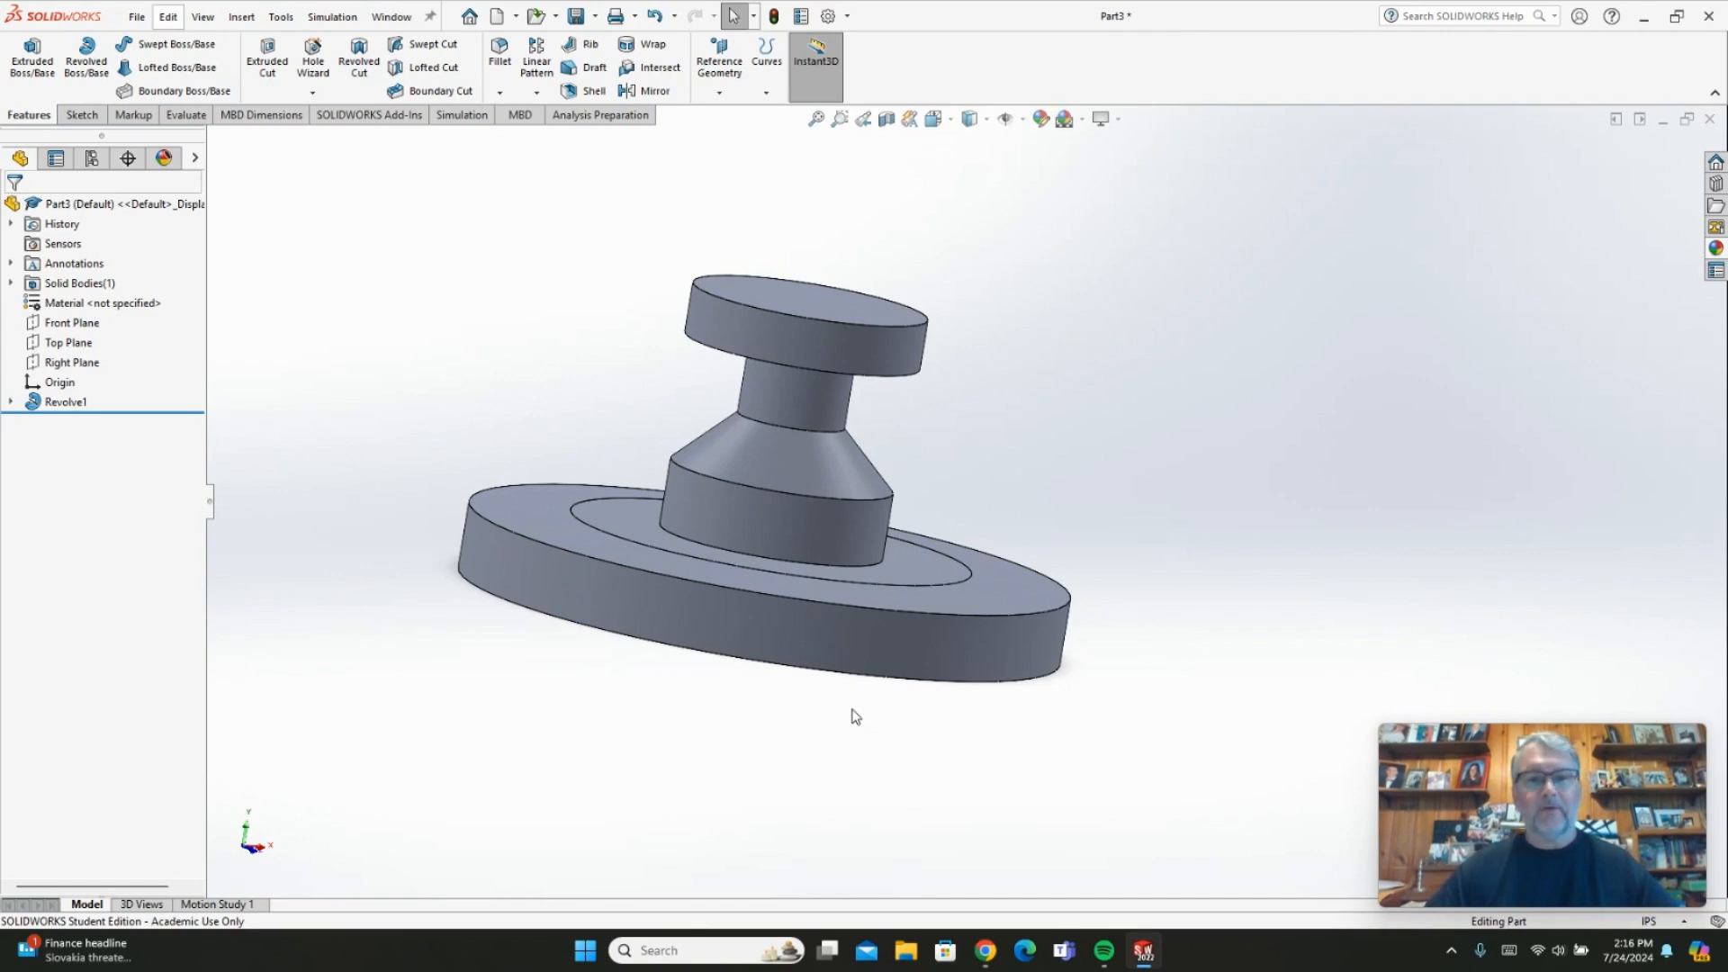
{"action": "middle_click_drag", "start_coordinate": [734, 711], "coordinate": [772, 740]}
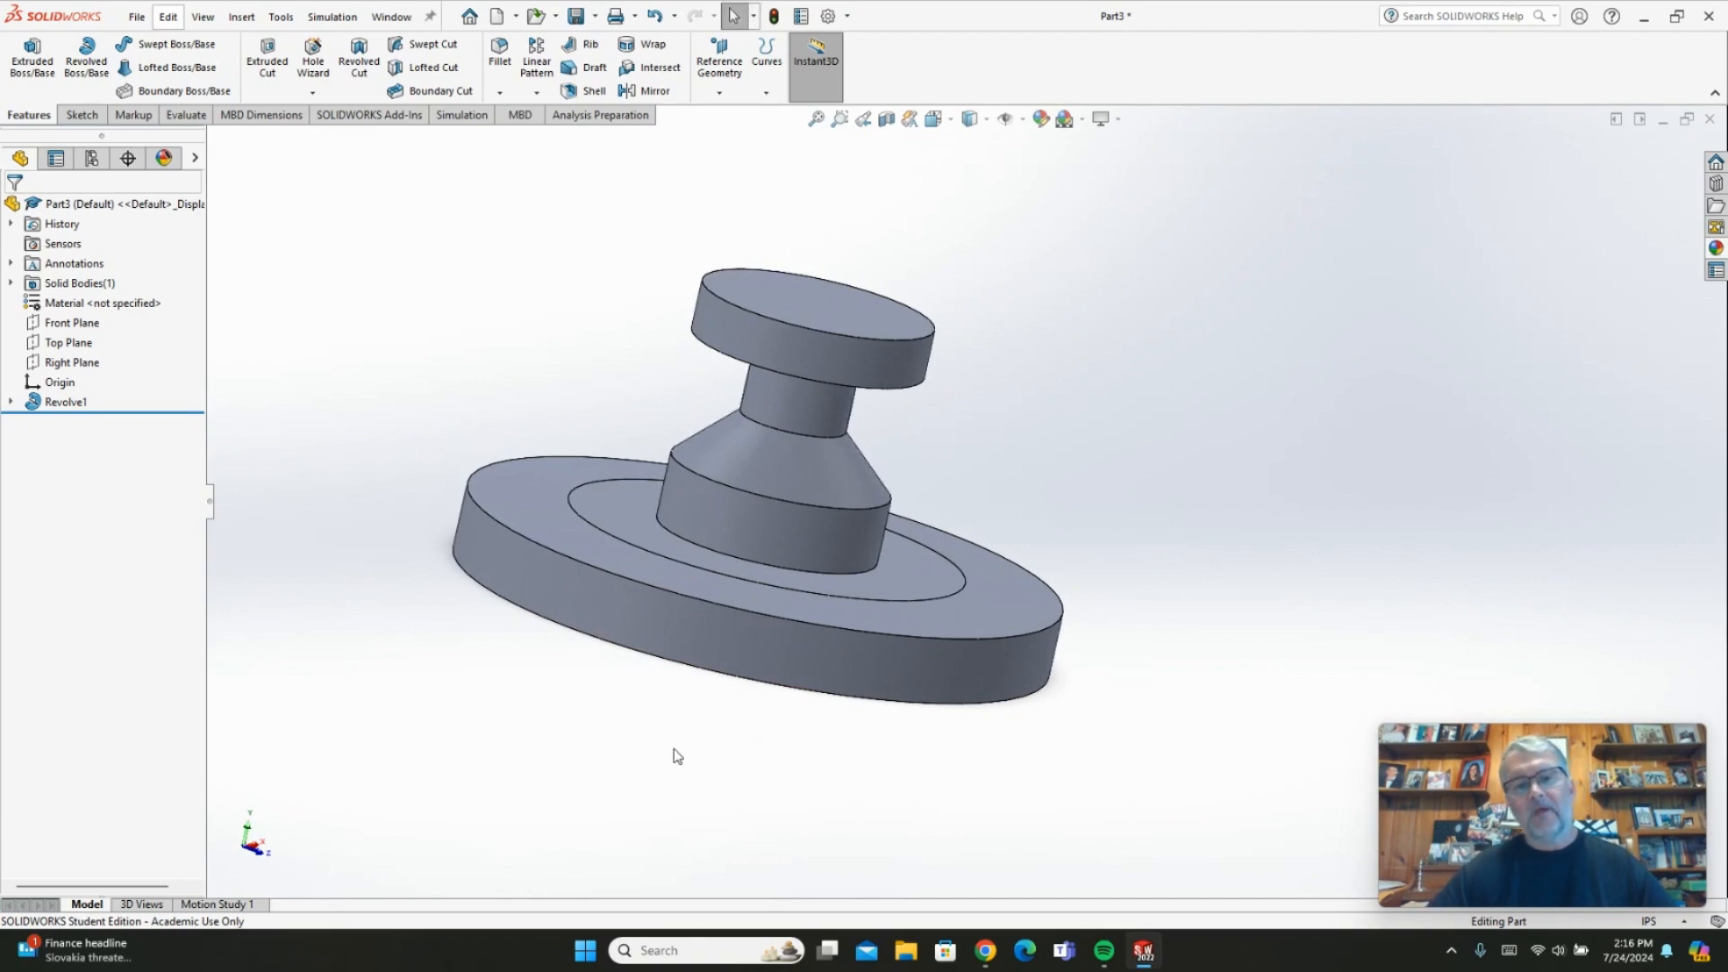
{"action": "middle_click_drag", "start_coordinate": [563, 670], "coordinate": [774, 734]}
{"action": "middle_click_drag", "start_coordinate": [1122, 729], "coordinate": [1096, 881]}
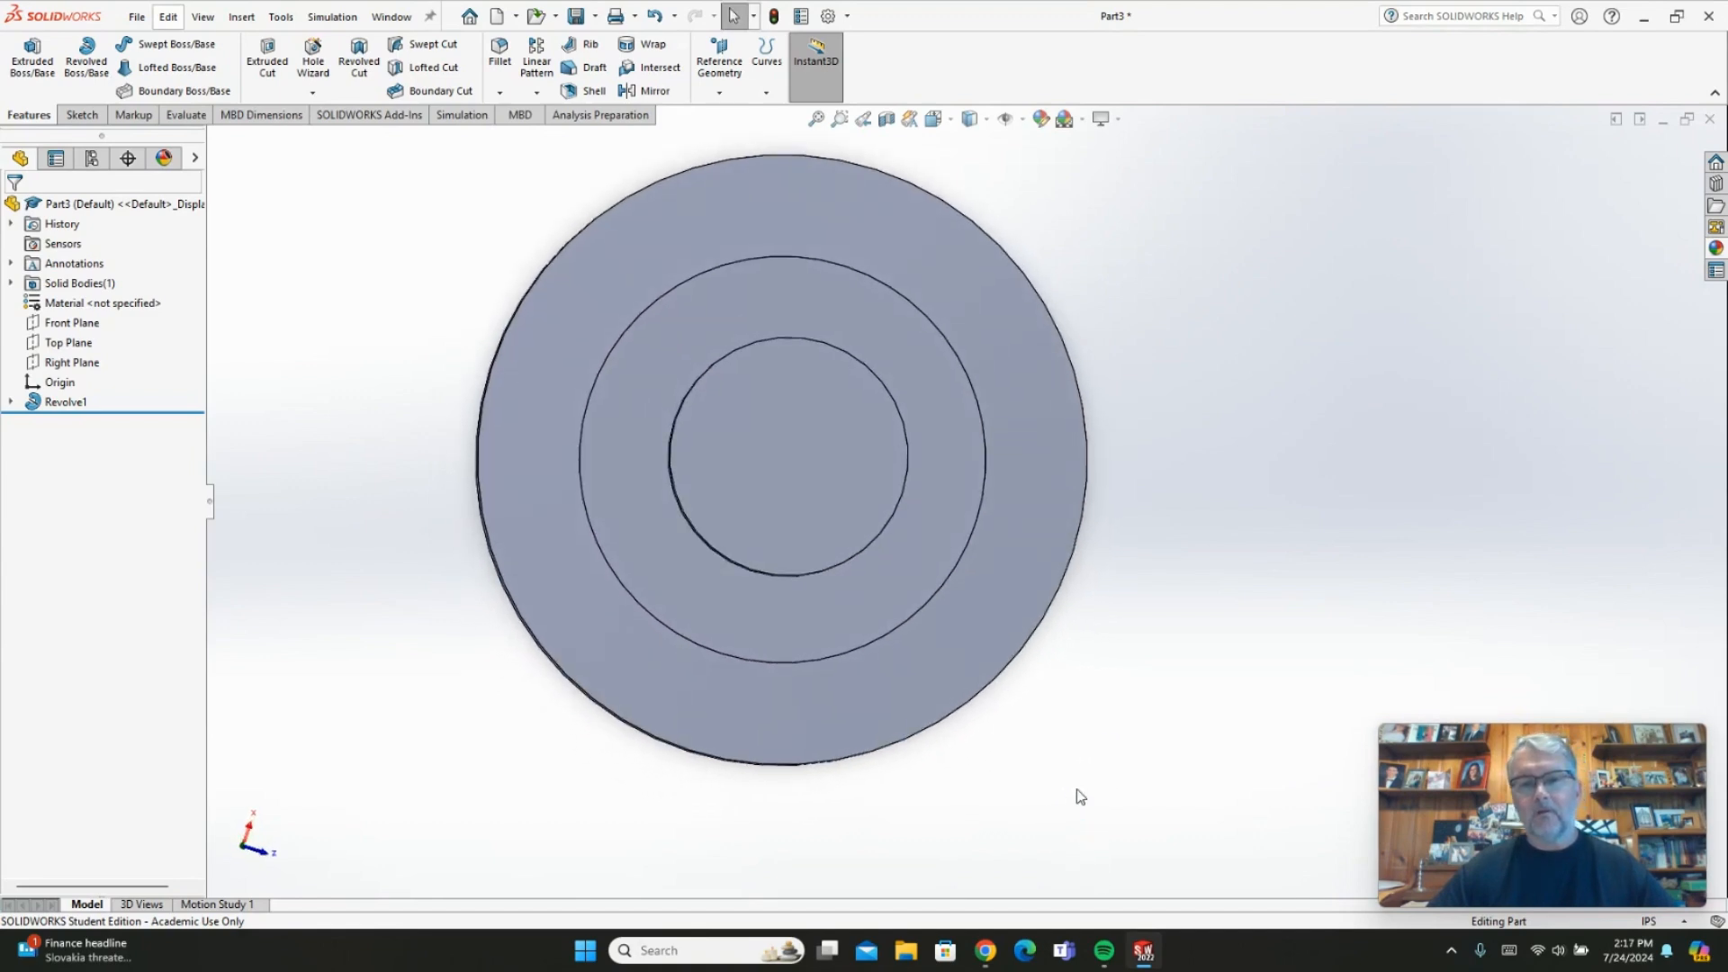
{"action": "middle_click_drag", "start_coordinate": [1103, 742], "coordinate": [1119, 531]}
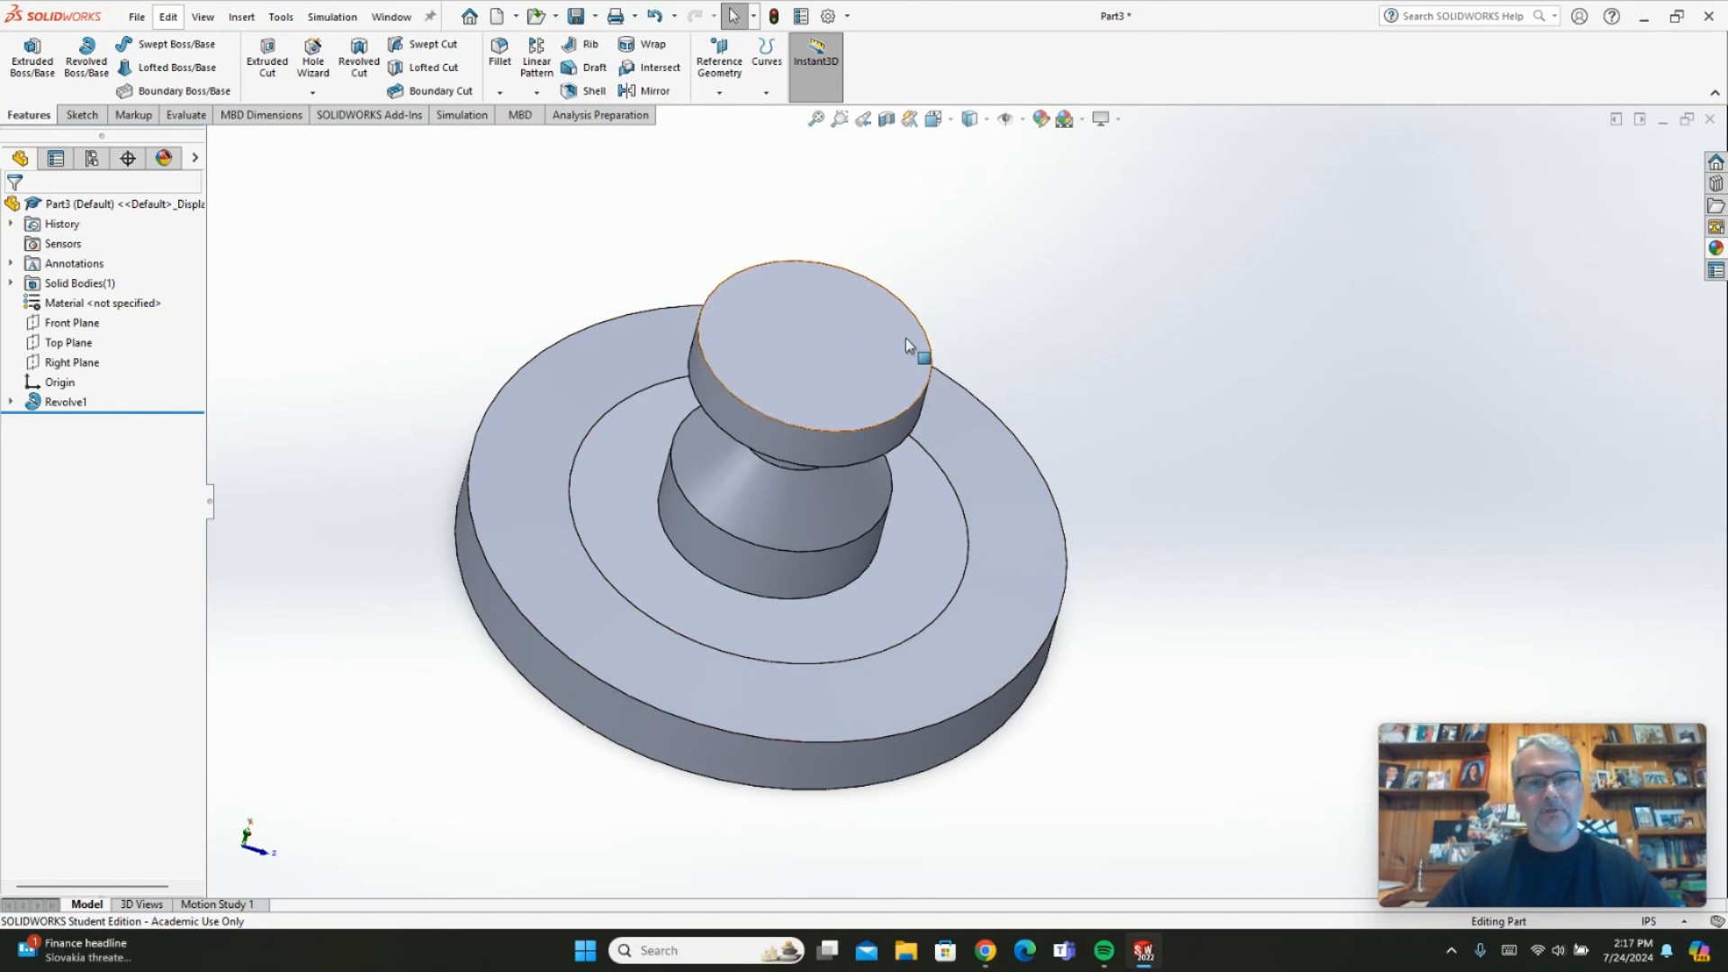
{"action": "middle_click_drag", "start_coordinate": [1107, 355], "coordinate": [1095, 486]}
{"action": "left_click", "coordinate": [817, 409]}
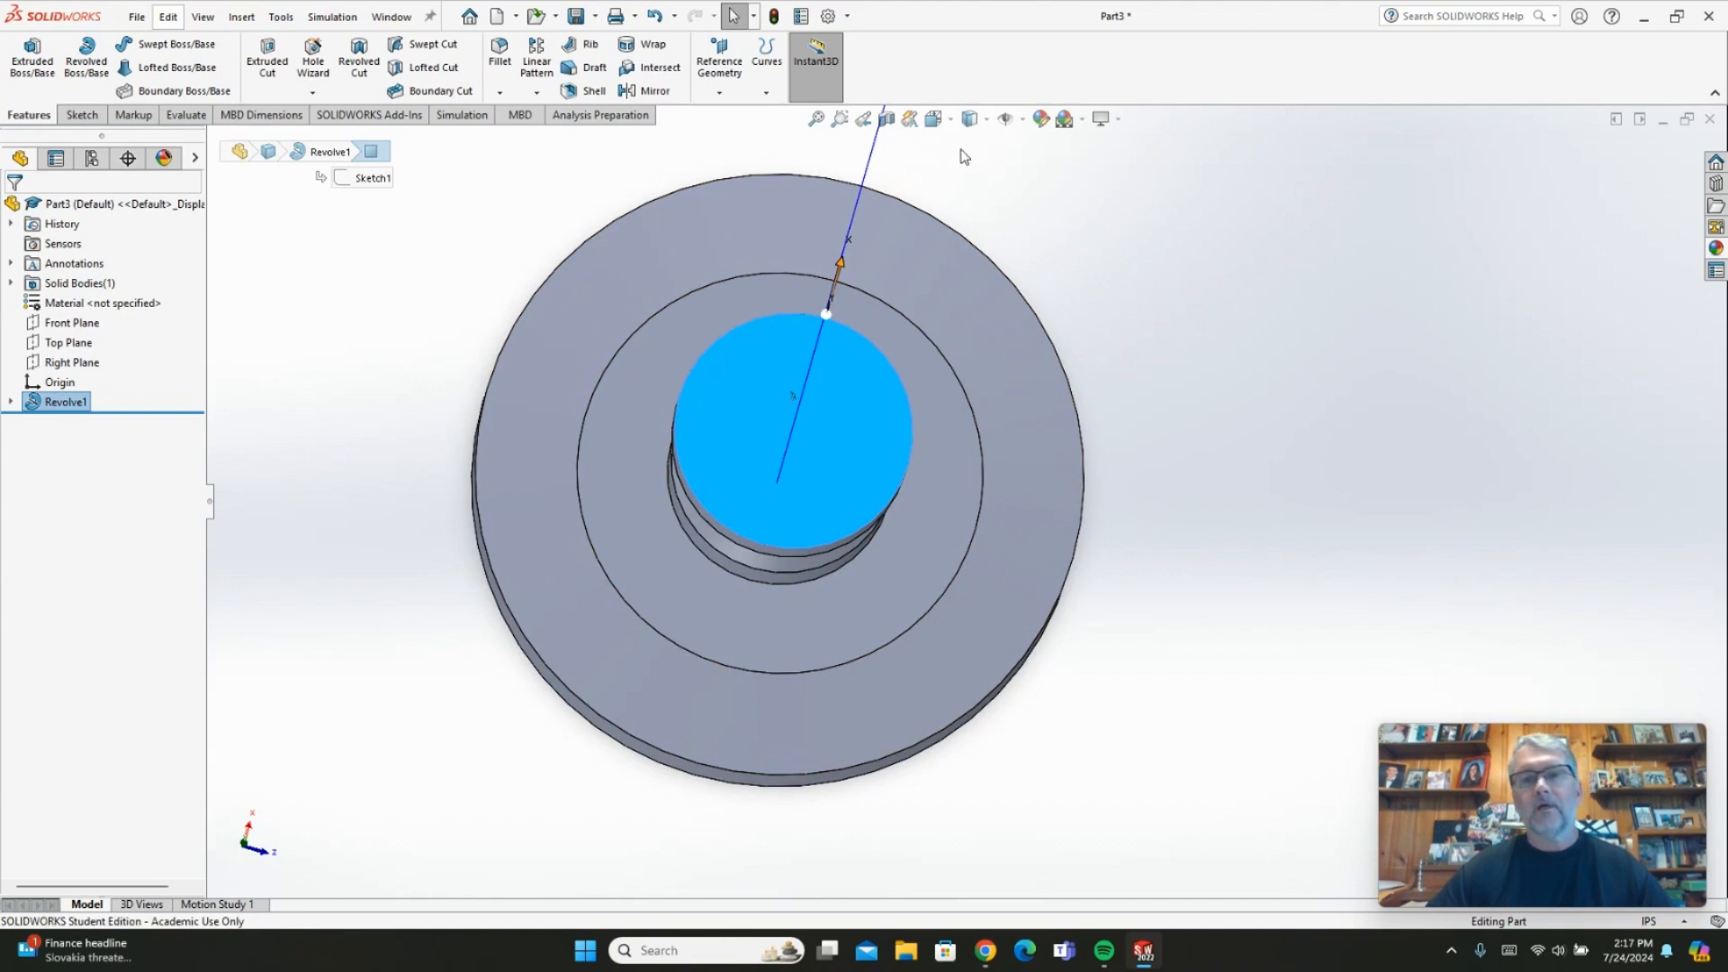
{"action": "left_click", "coordinate": [969, 119]}
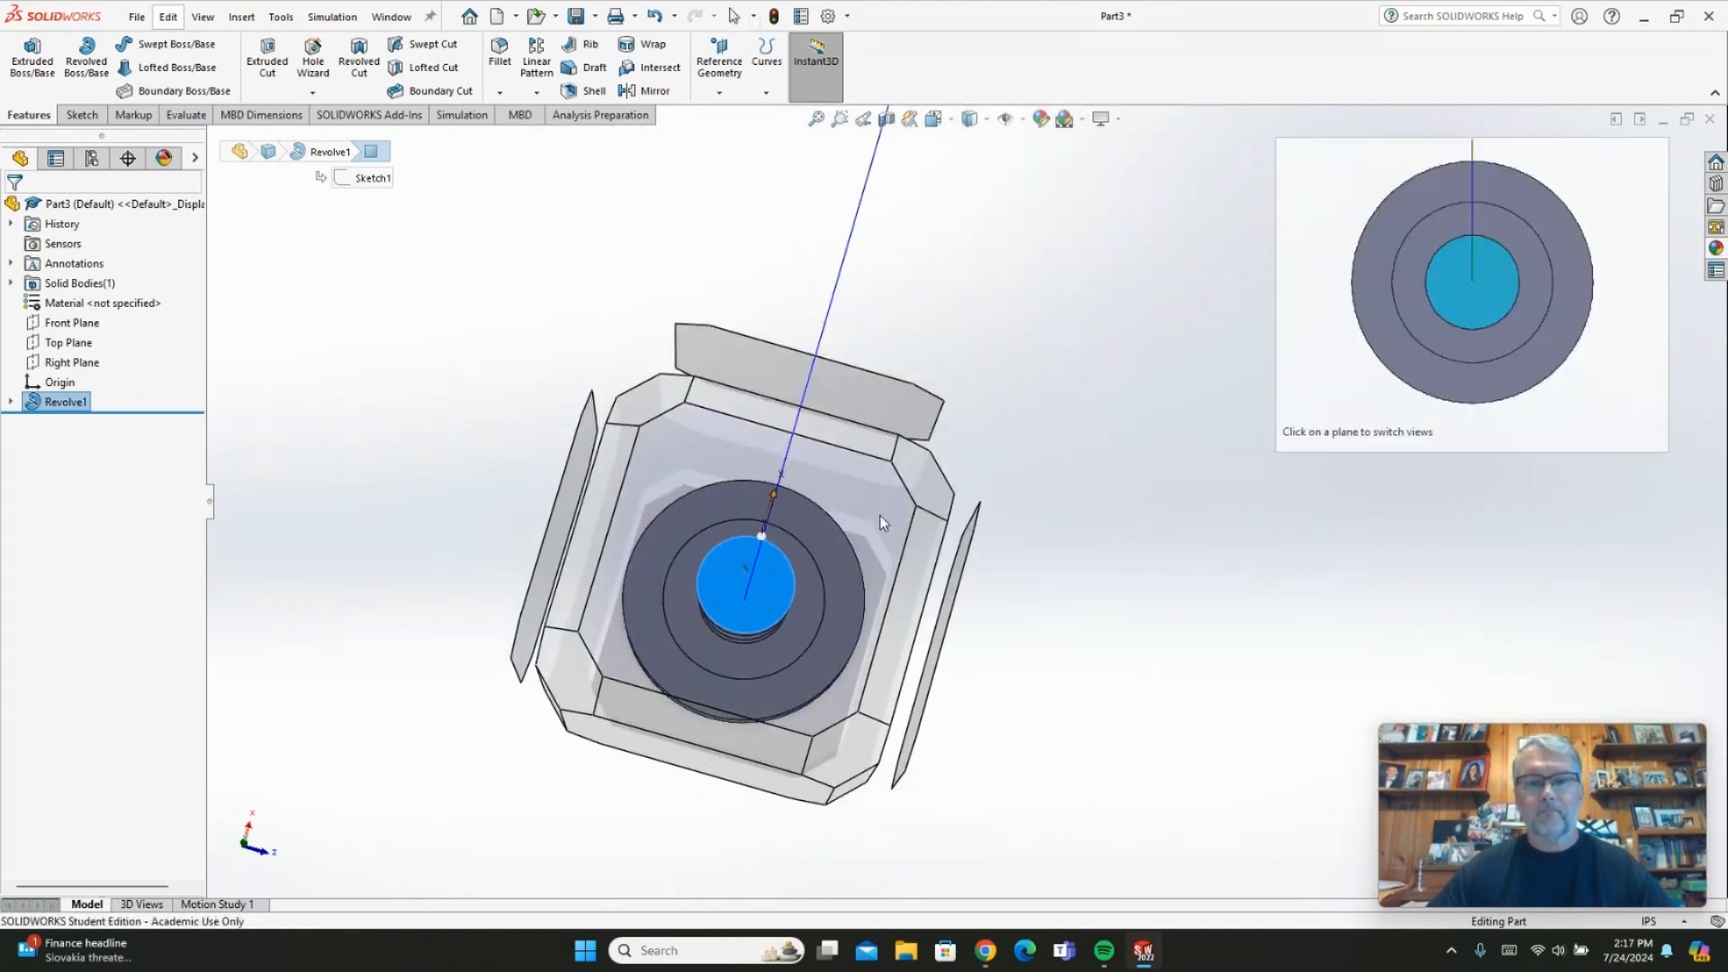
{"action": "left_click", "coordinate": [879, 515]}
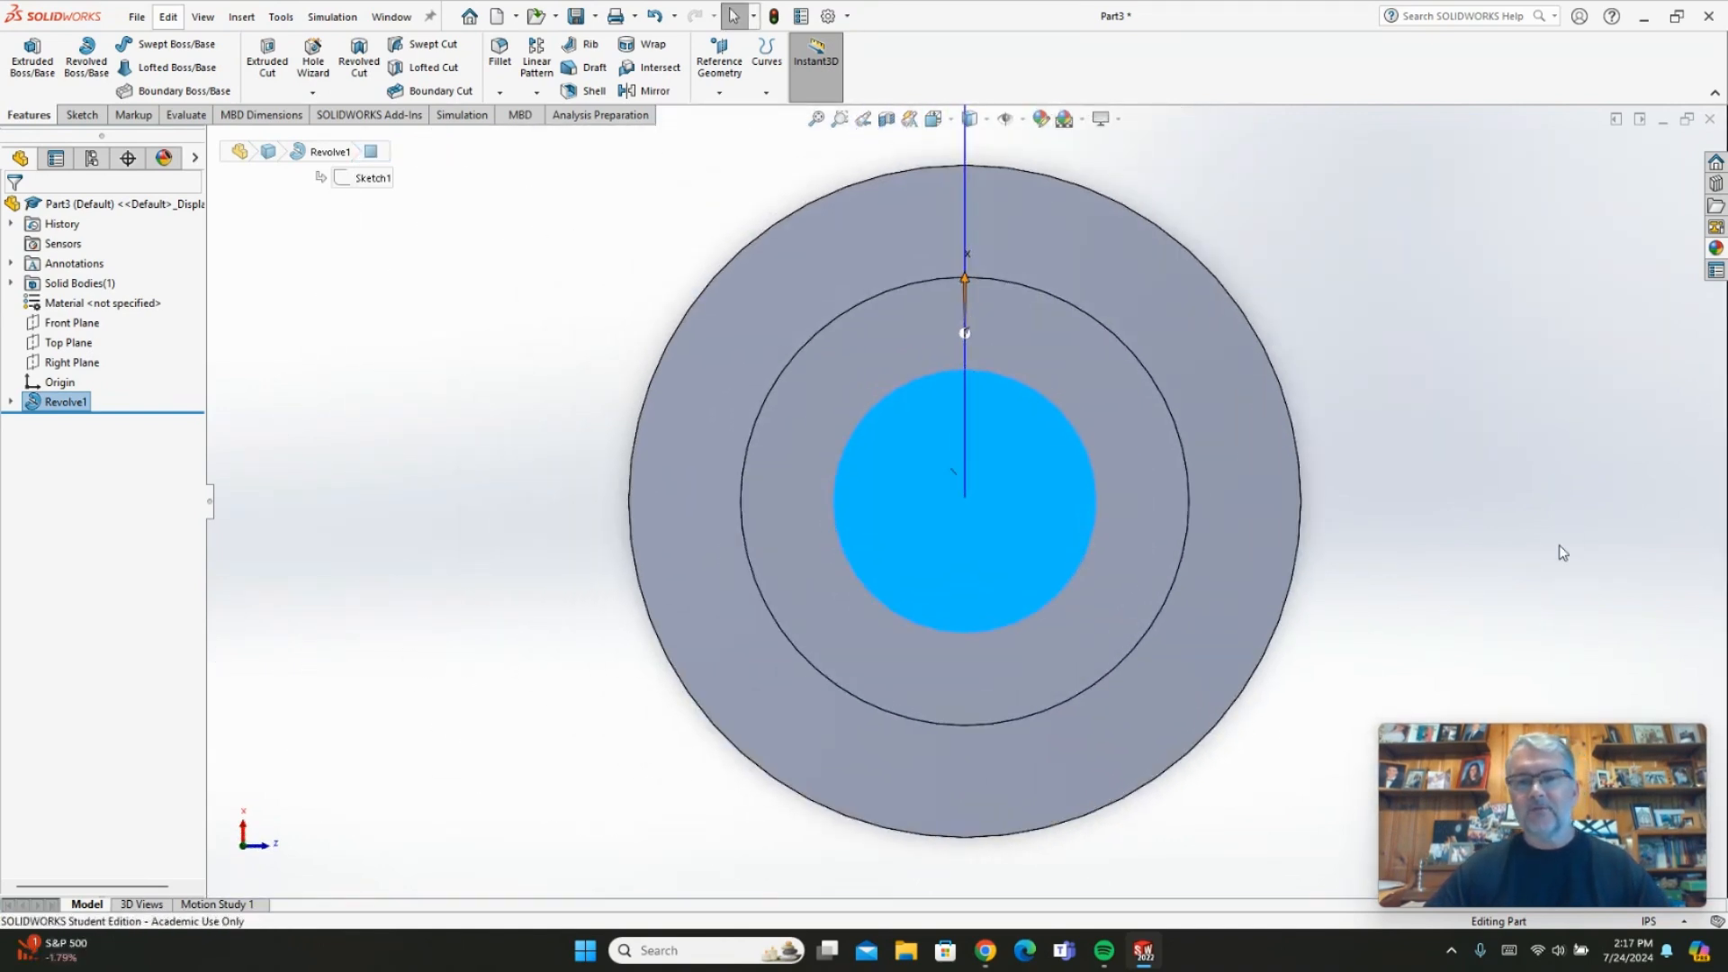
Start a sketch on the selected top face and draw a circle about 0.58 in in diameter centred on the origin
{"action": "scroll", "coordinate": [1511, 533], "scroll_direction": "up", "scroll_amount": 1}
{"action": "scroll", "coordinate": [1422, 514], "scroll_direction": "down", "scroll_amount": 1}
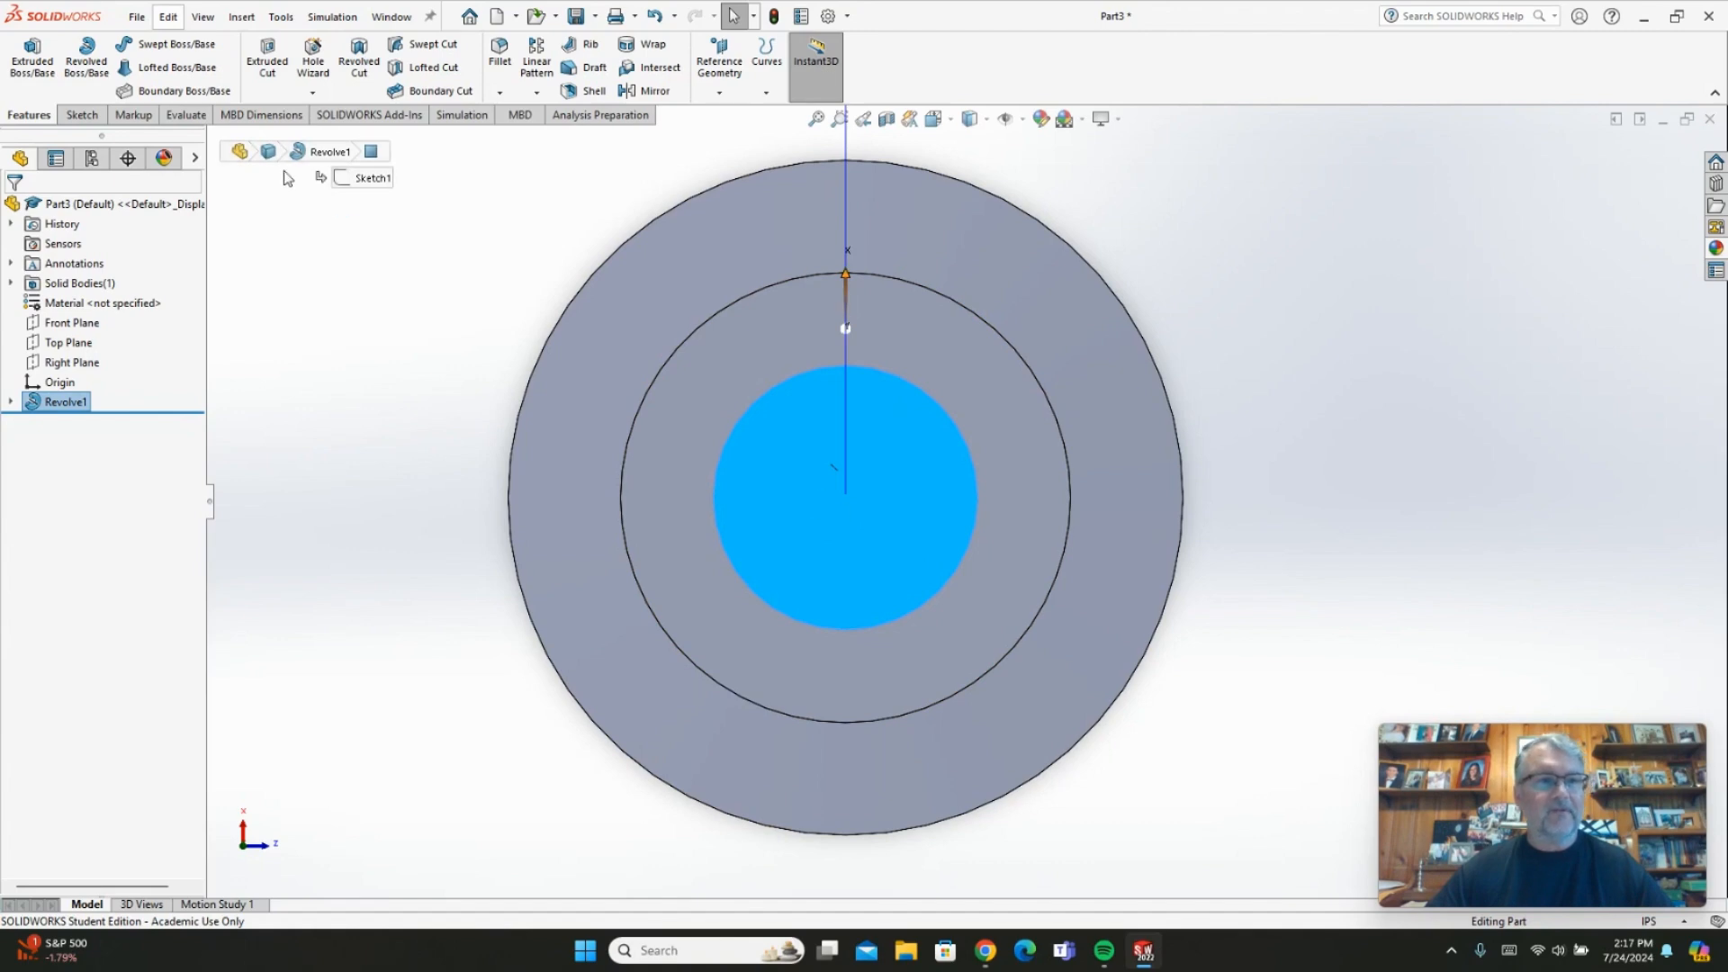
{"action": "left_click", "coordinate": [82, 115]}
{"action": "left_click", "coordinate": [25, 61]}
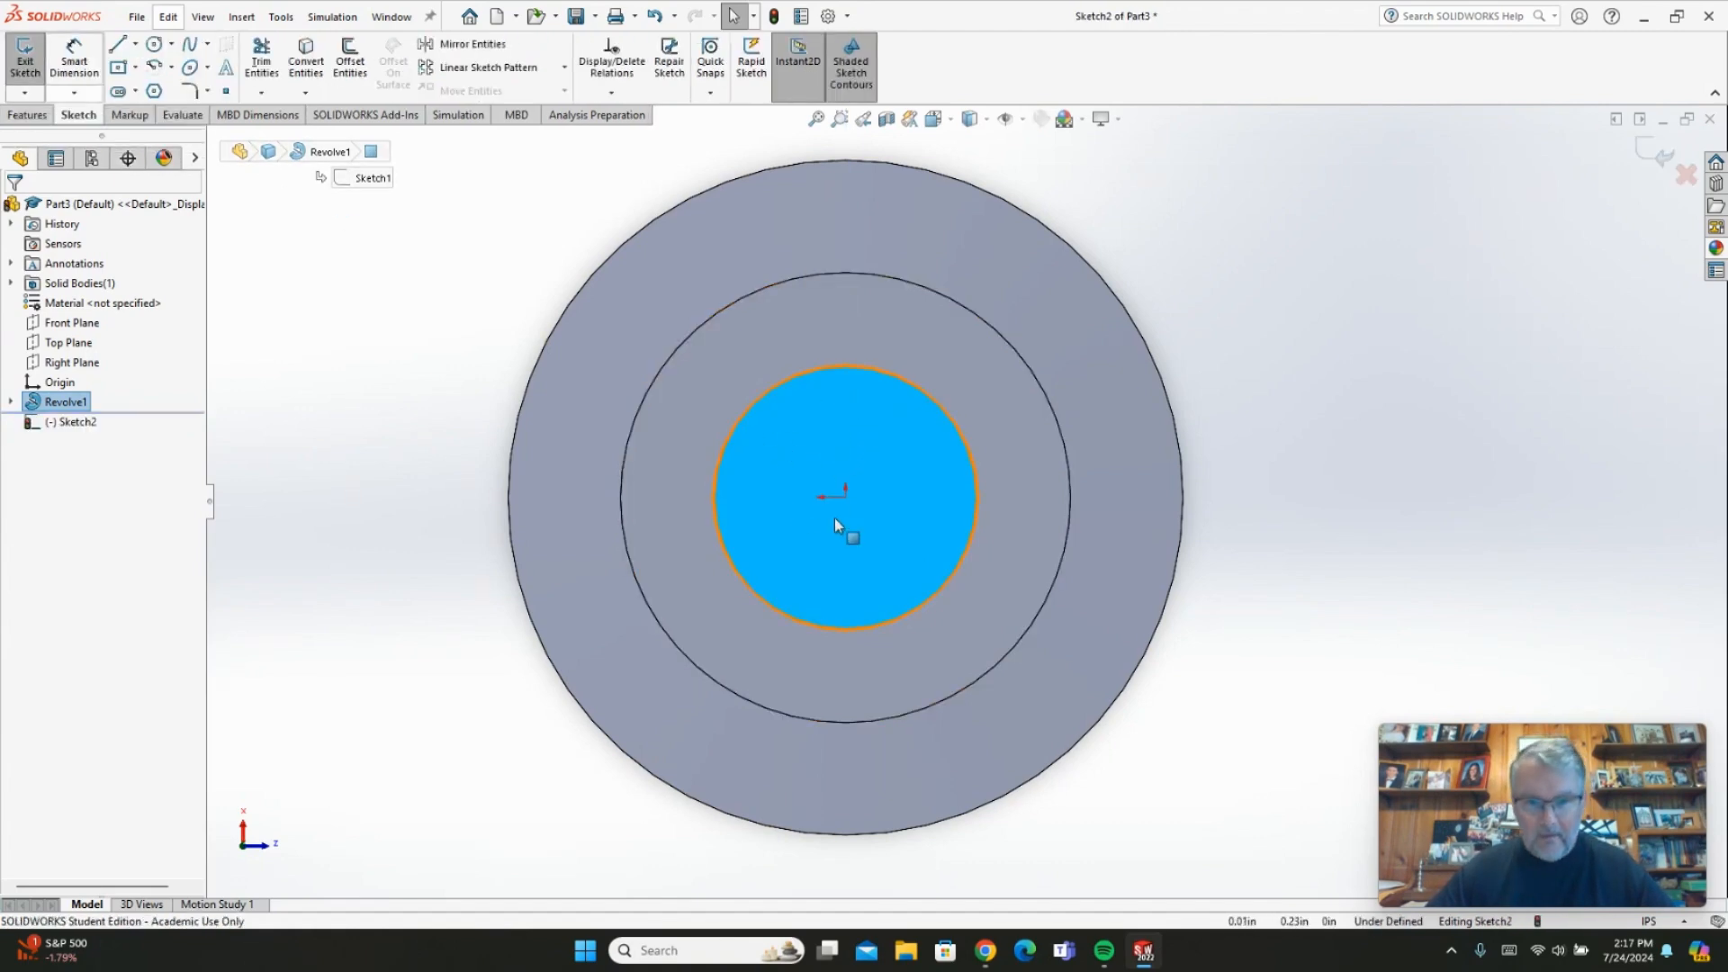
{"action": "left_click", "coordinate": [154, 43]}
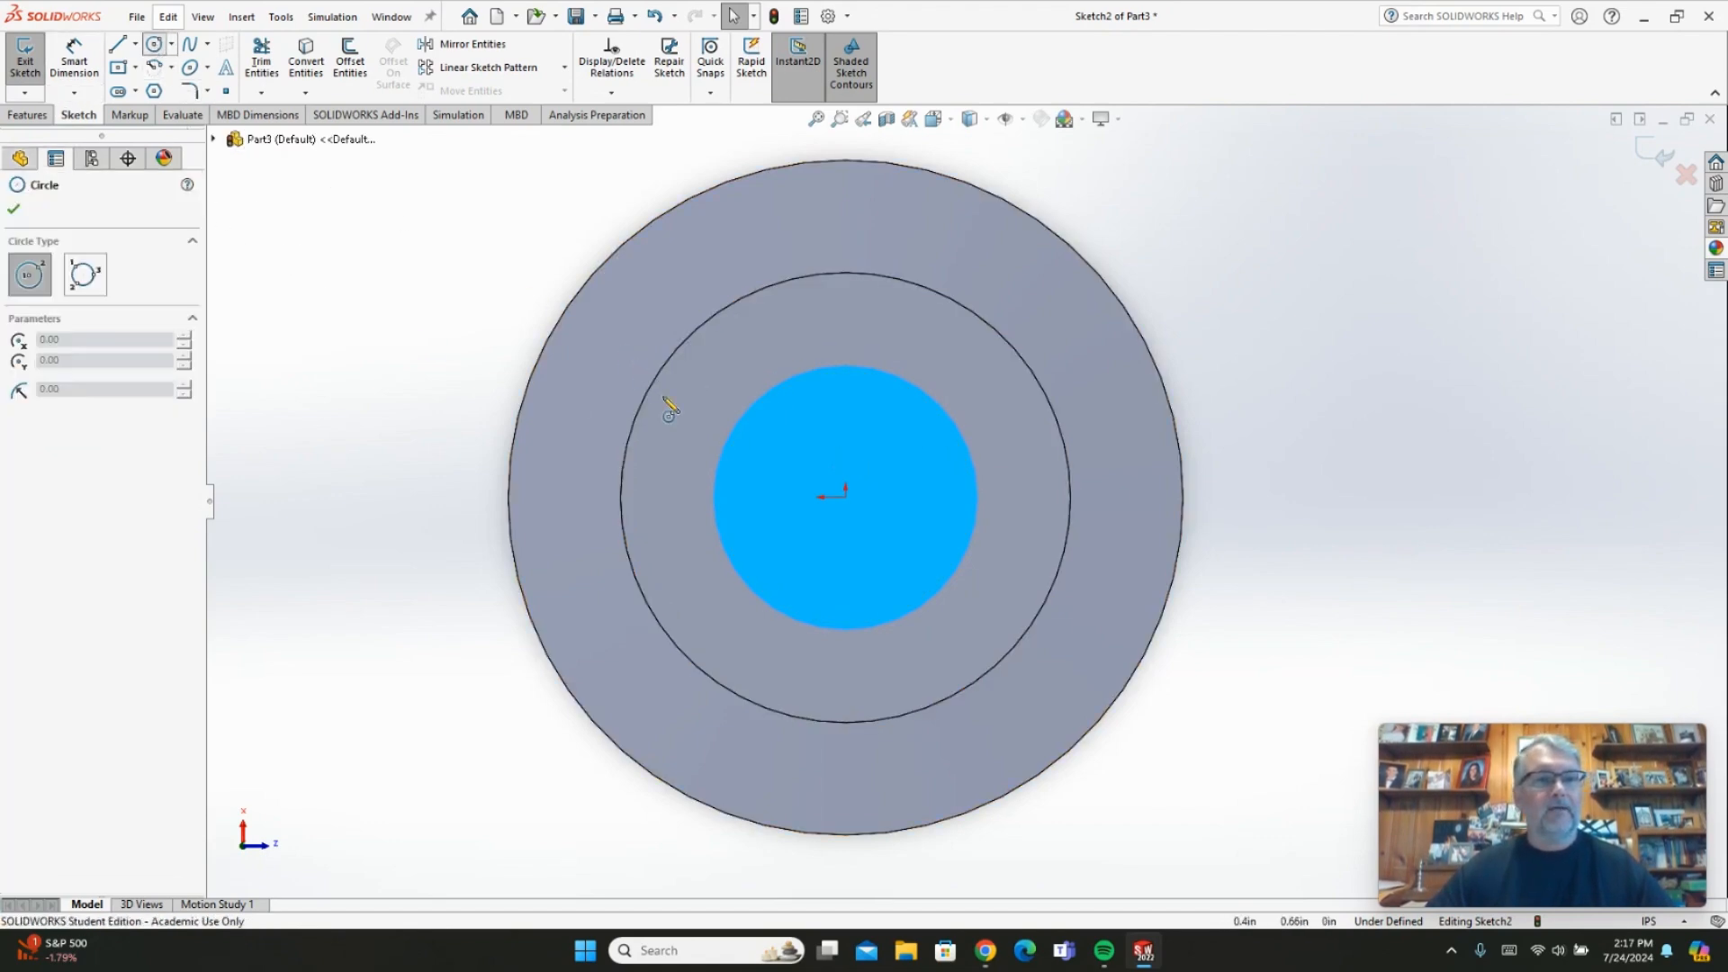
{"action": "left_click", "coordinate": [843, 499]}
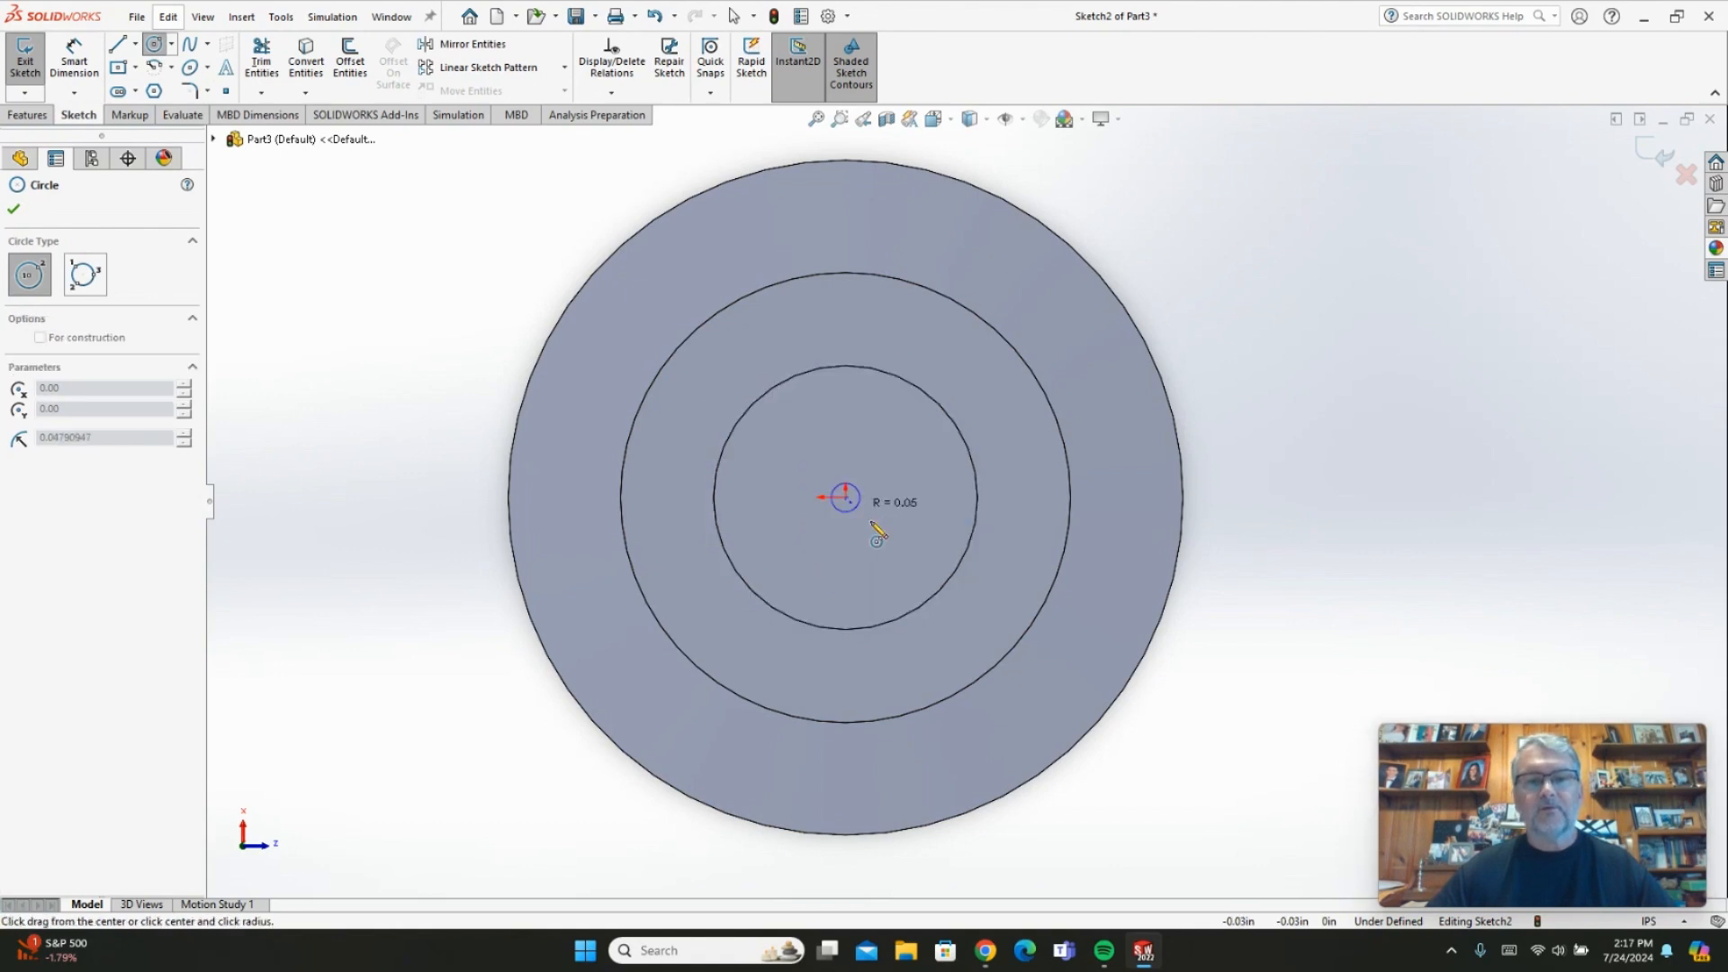
{"action": "left_click", "coordinate": [909, 561]}
Dimension the circle's diameter as 0.625 in
{"action": "left_click", "coordinate": [75, 65]}
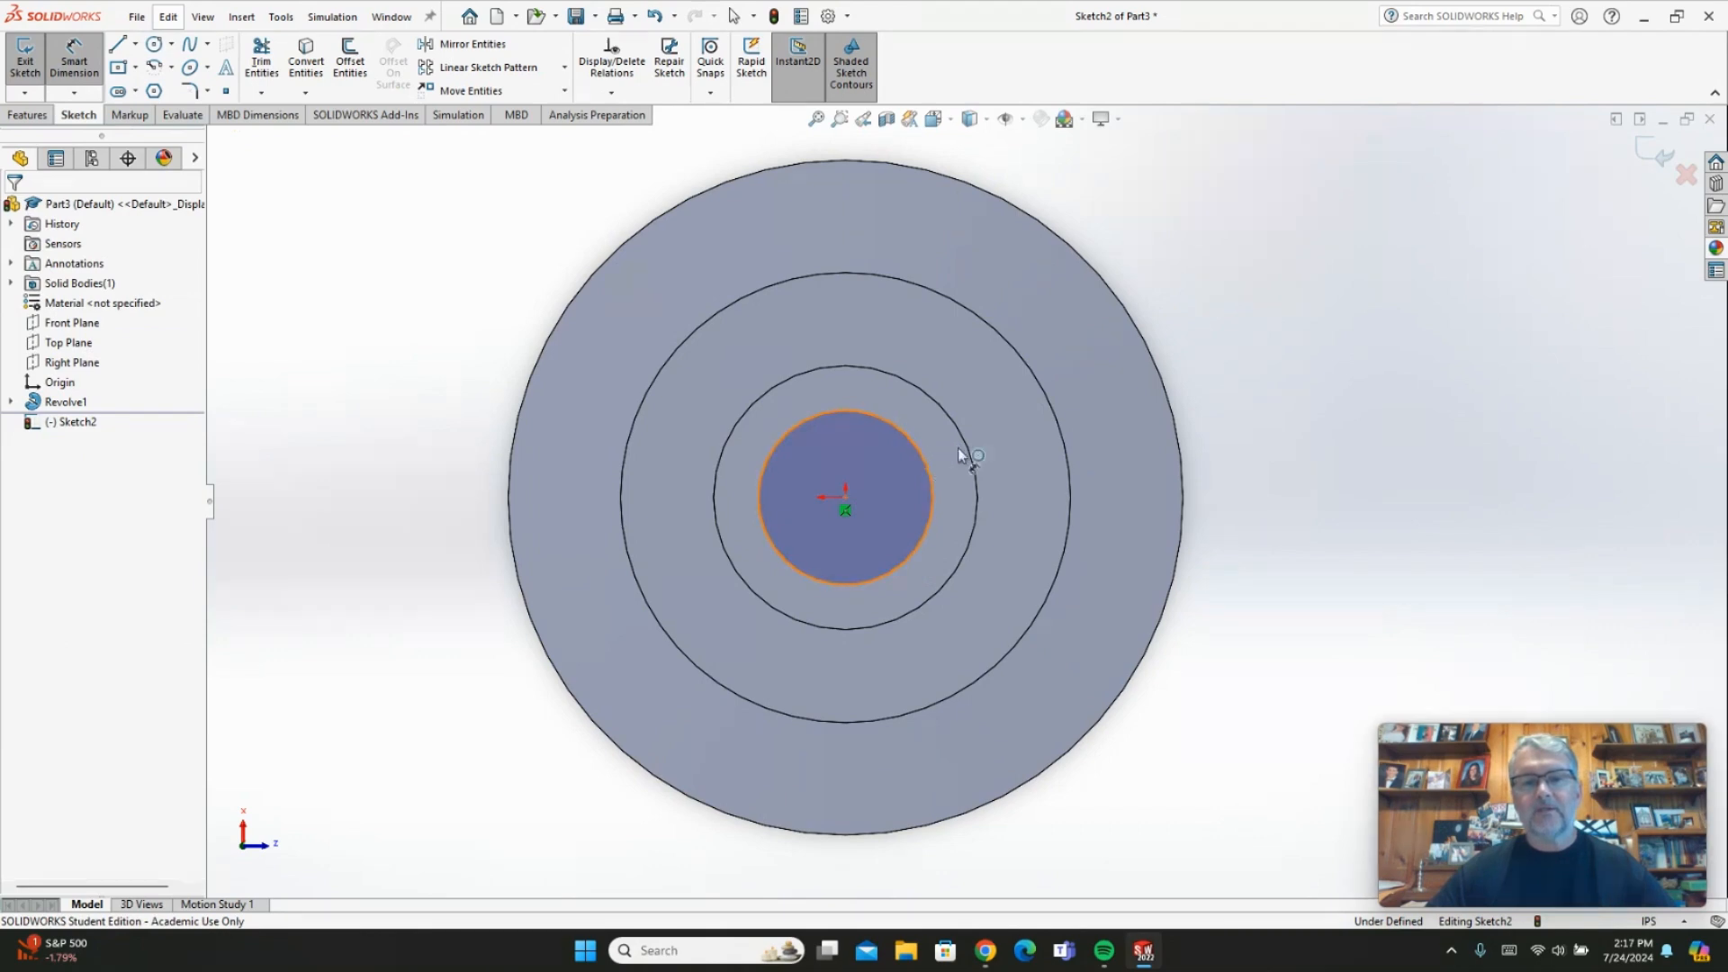
{"action": "left_click", "coordinate": [930, 465]}
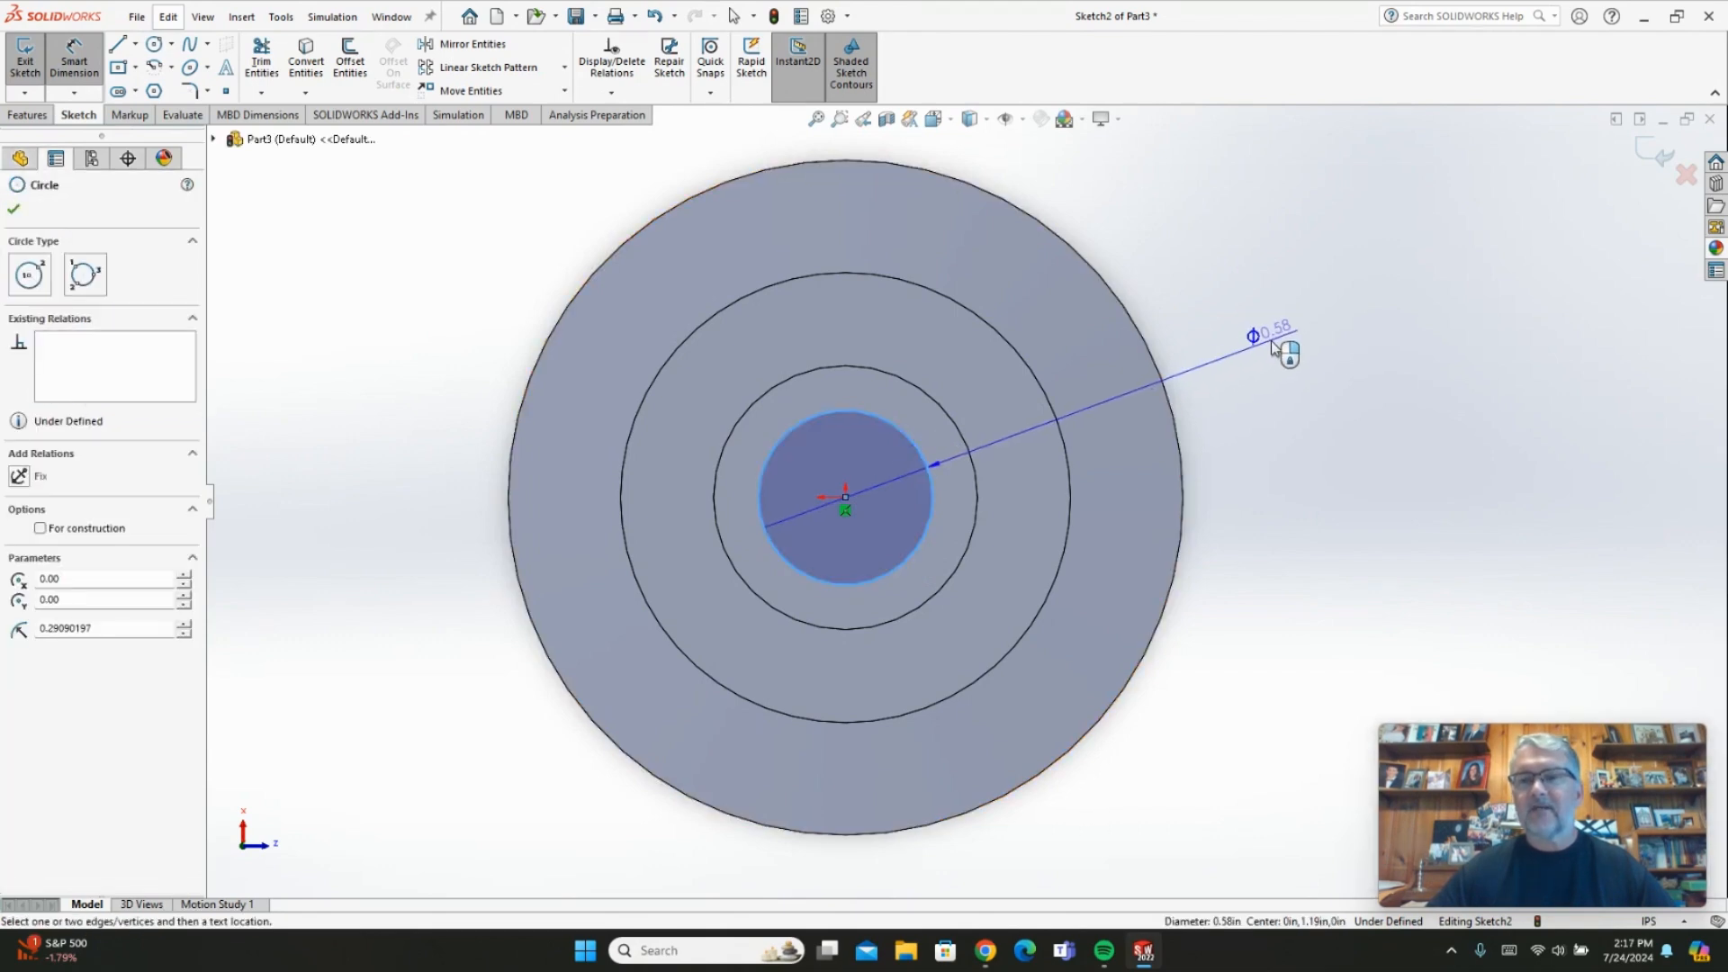
{"action": "left_click", "coordinate": [1273, 346]}
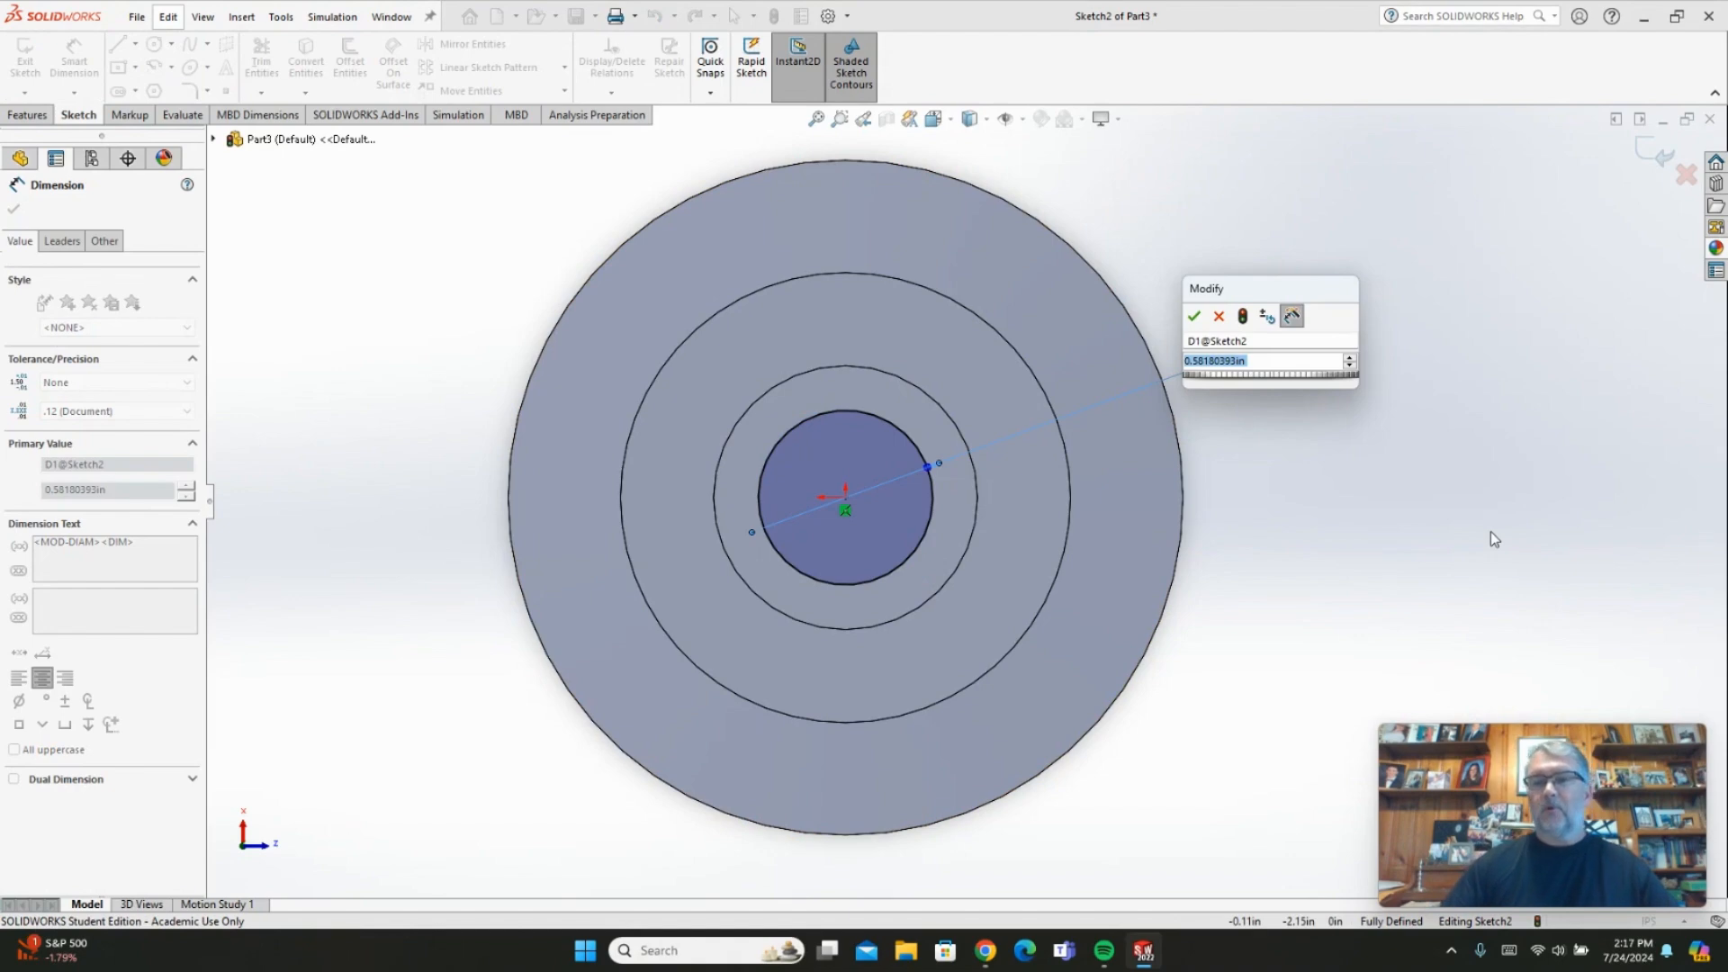
{"action": "type", "text": ".625"}
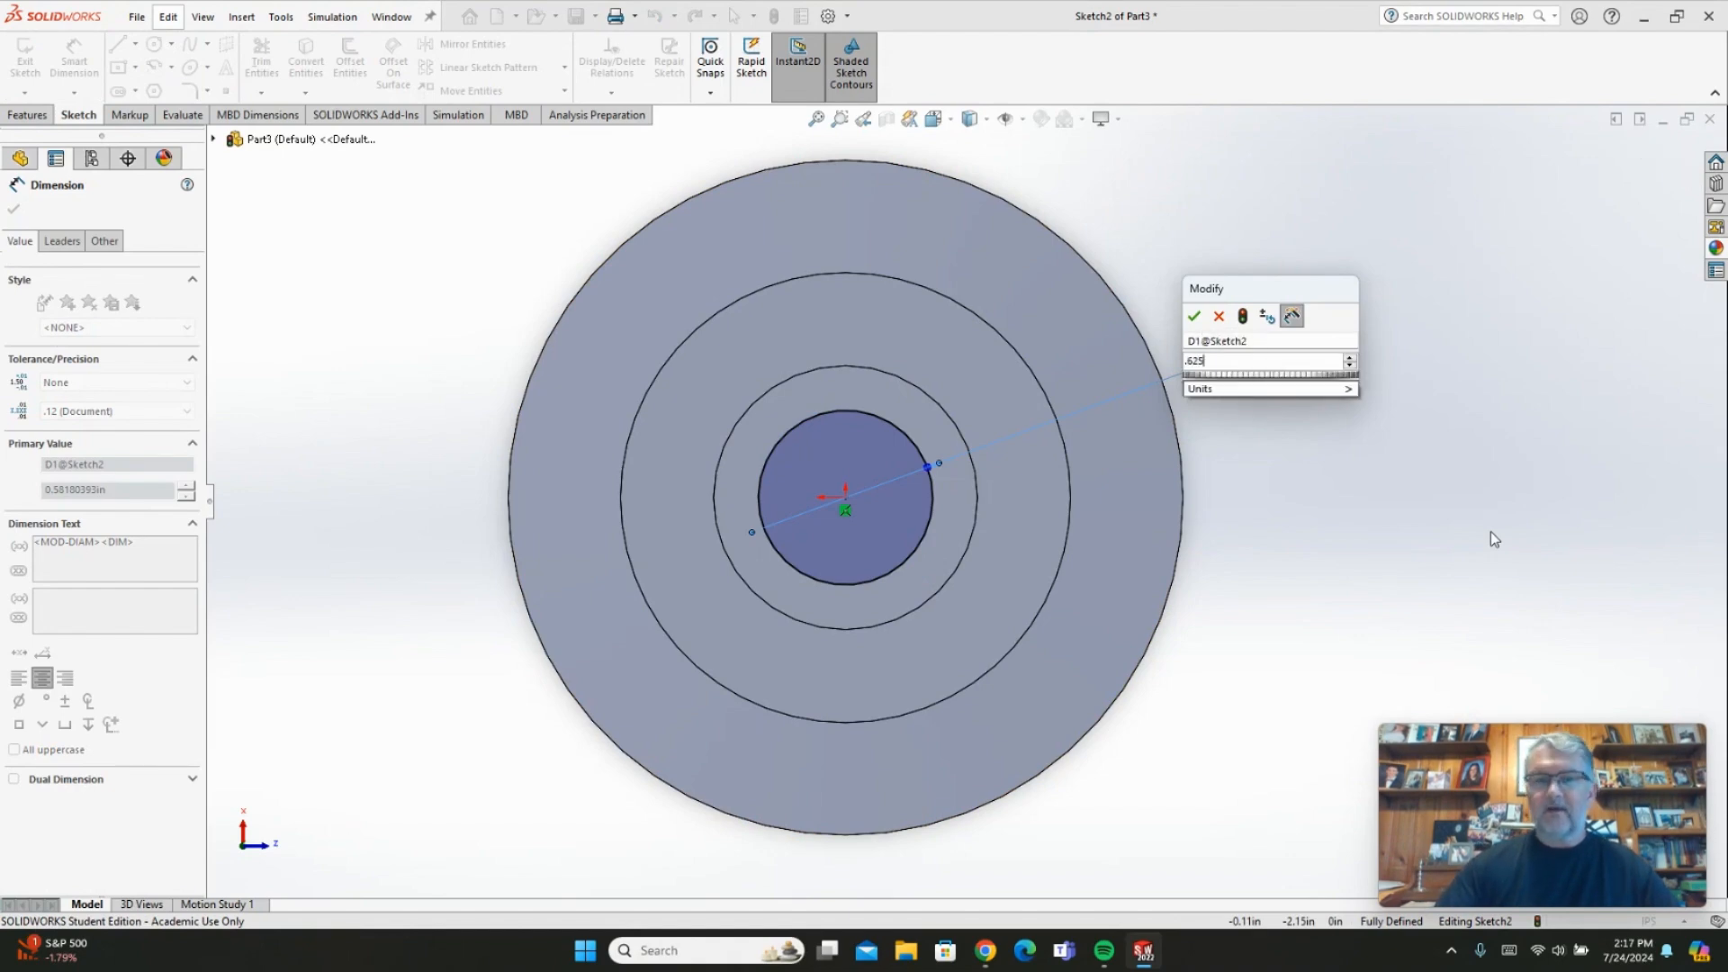
{"action": "key", "text": "Return"}
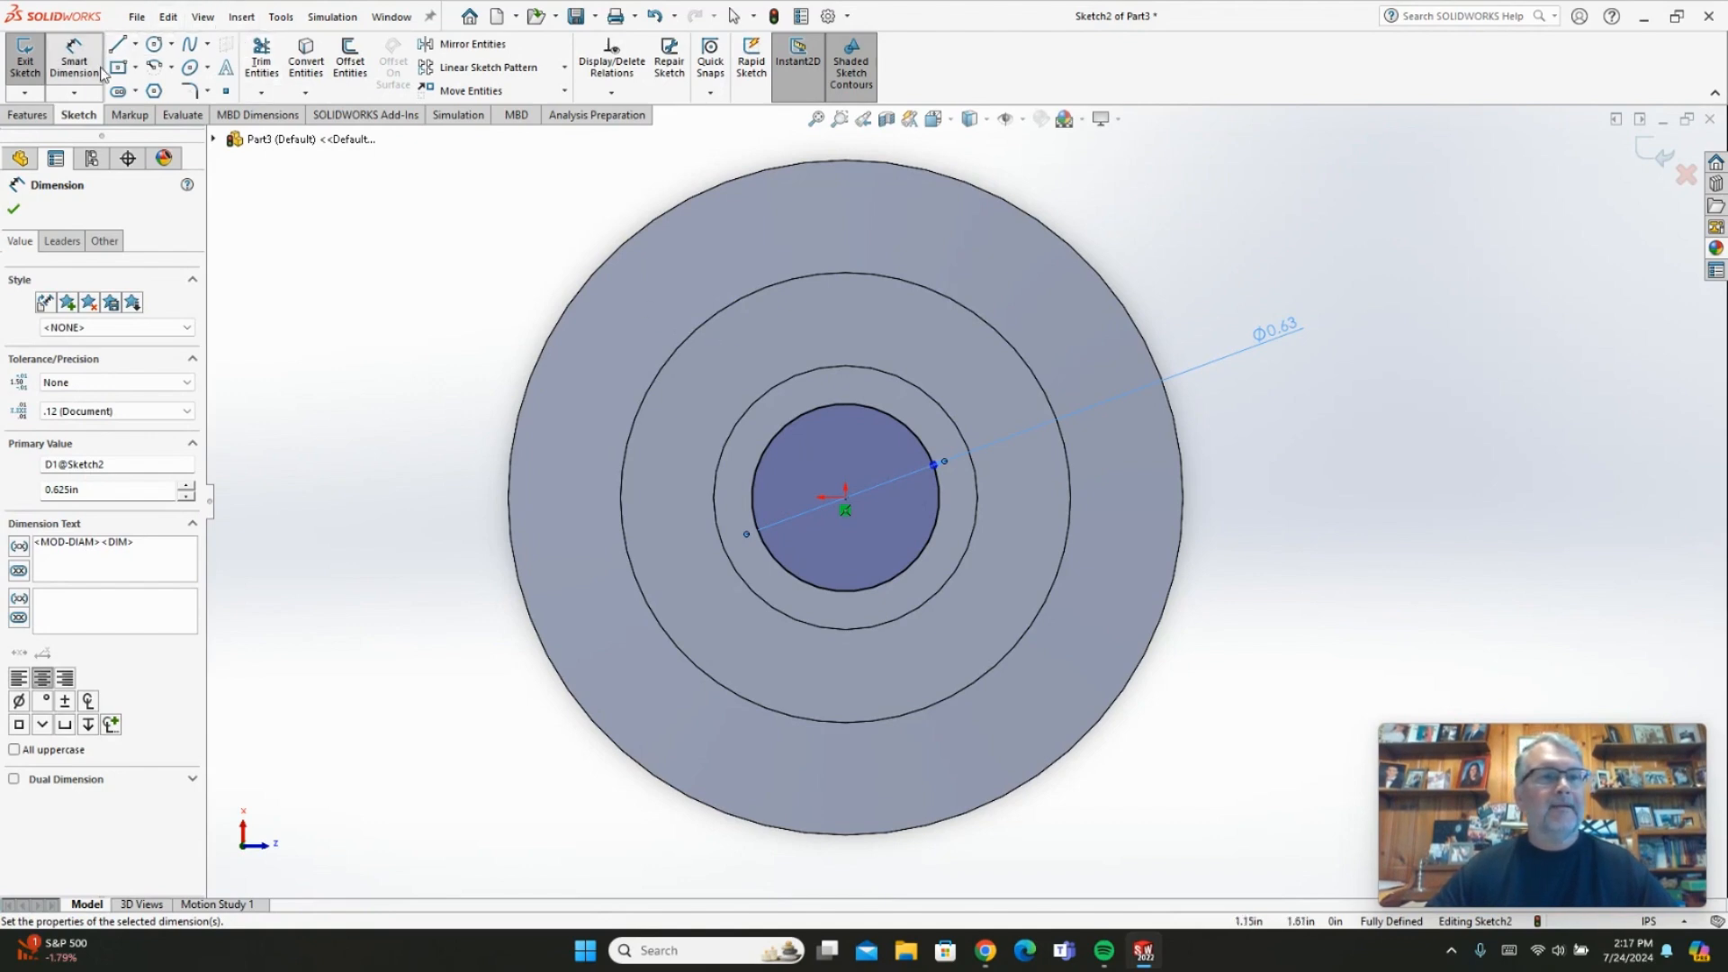
Extrude the circle 0.125 in outward from the top face as a blind boss merged with the stand, and clear the selection
{"action": "middle_click_drag", "start_coordinate": [370, 639], "coordinate": [479, 487]}
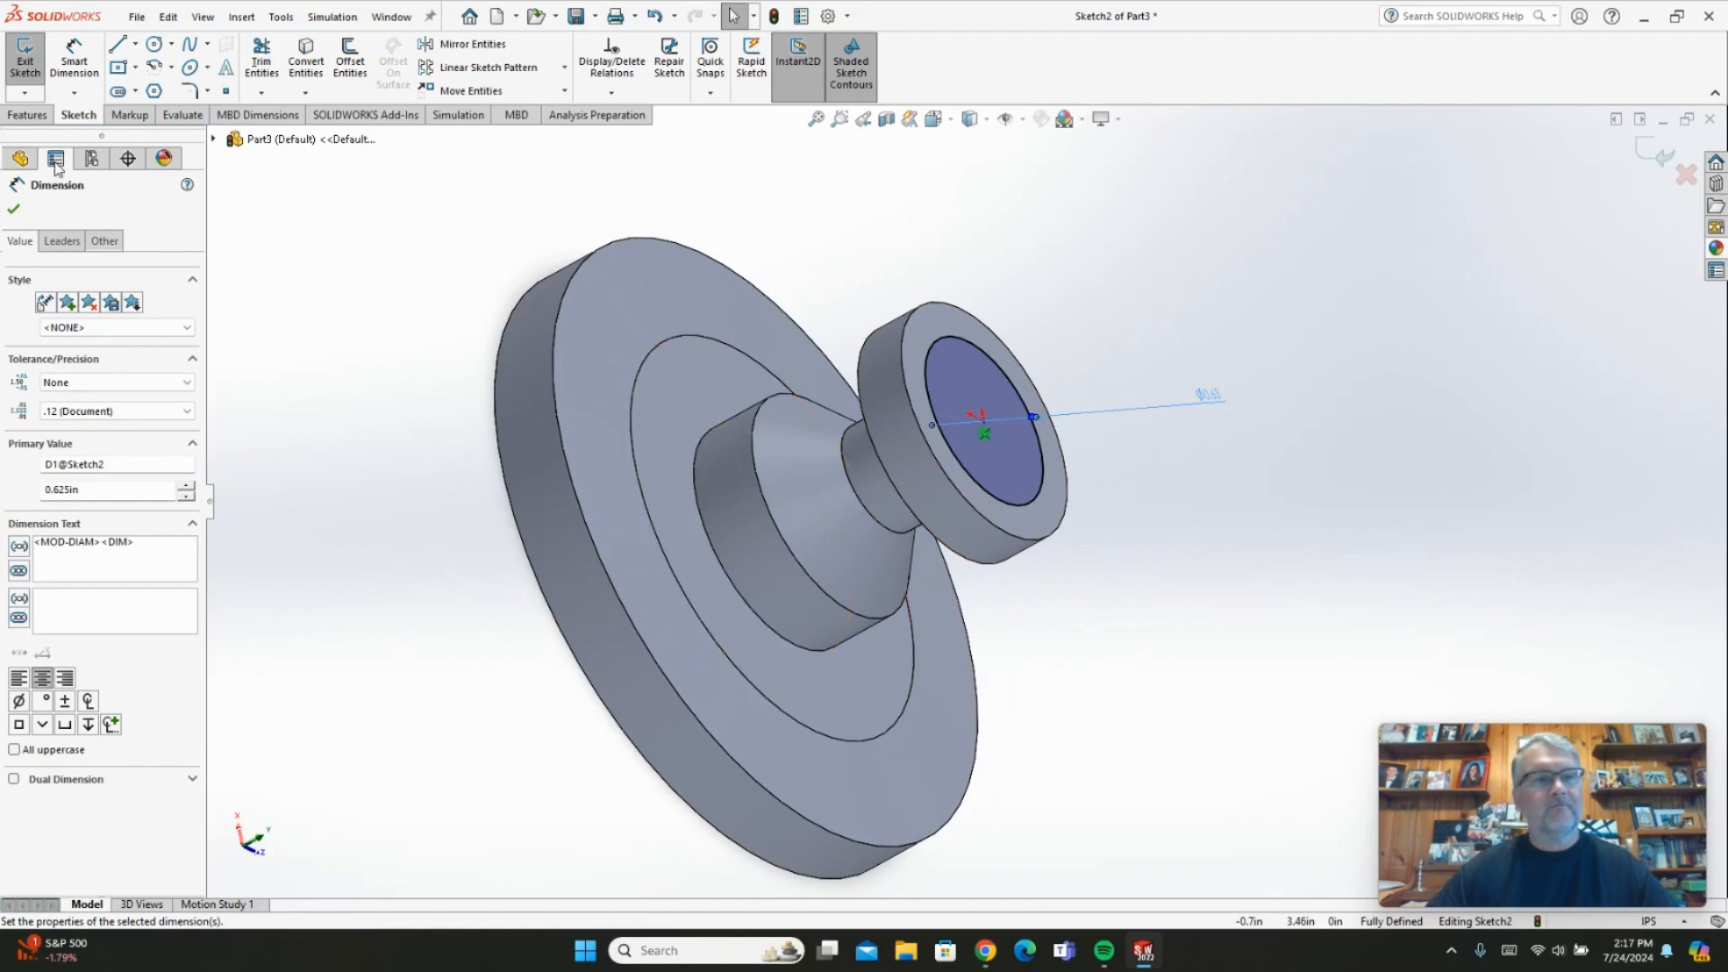
{"action": "left_click", "coordinate": [43, 120]}
{"action": "left_click", "coordinate": [30, 74]}
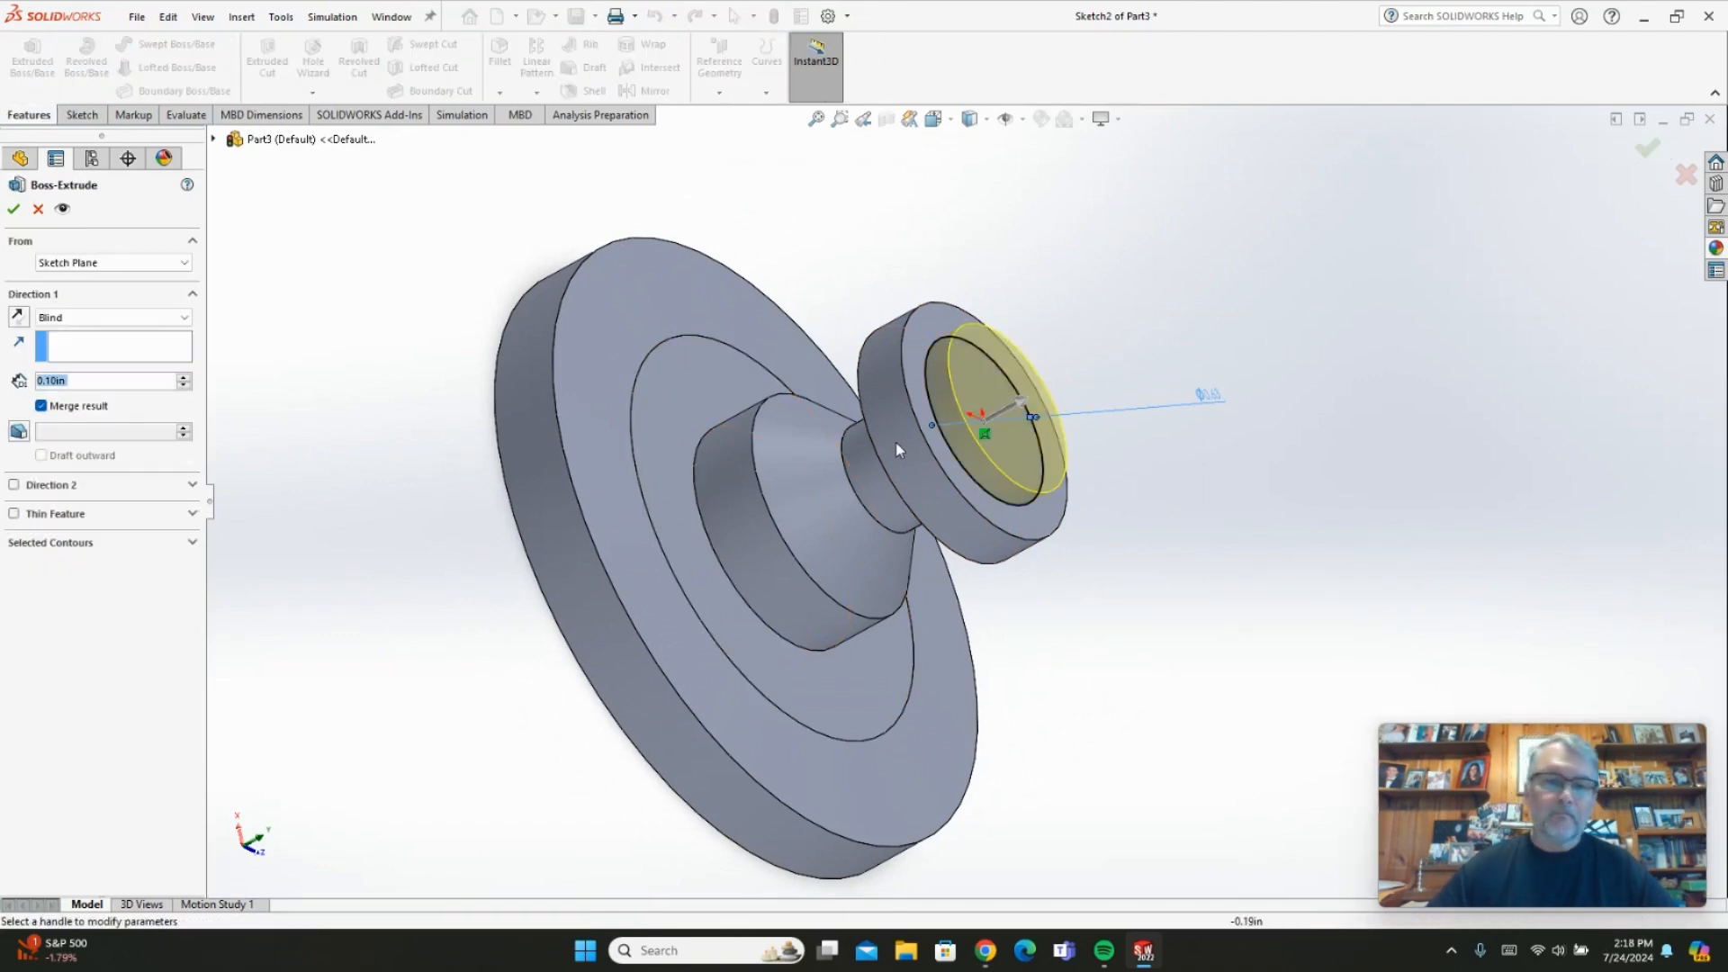
{"action": "middle_click_drag", "start_coordinate": [1105, 625], "coordinate": [1118, 590]}
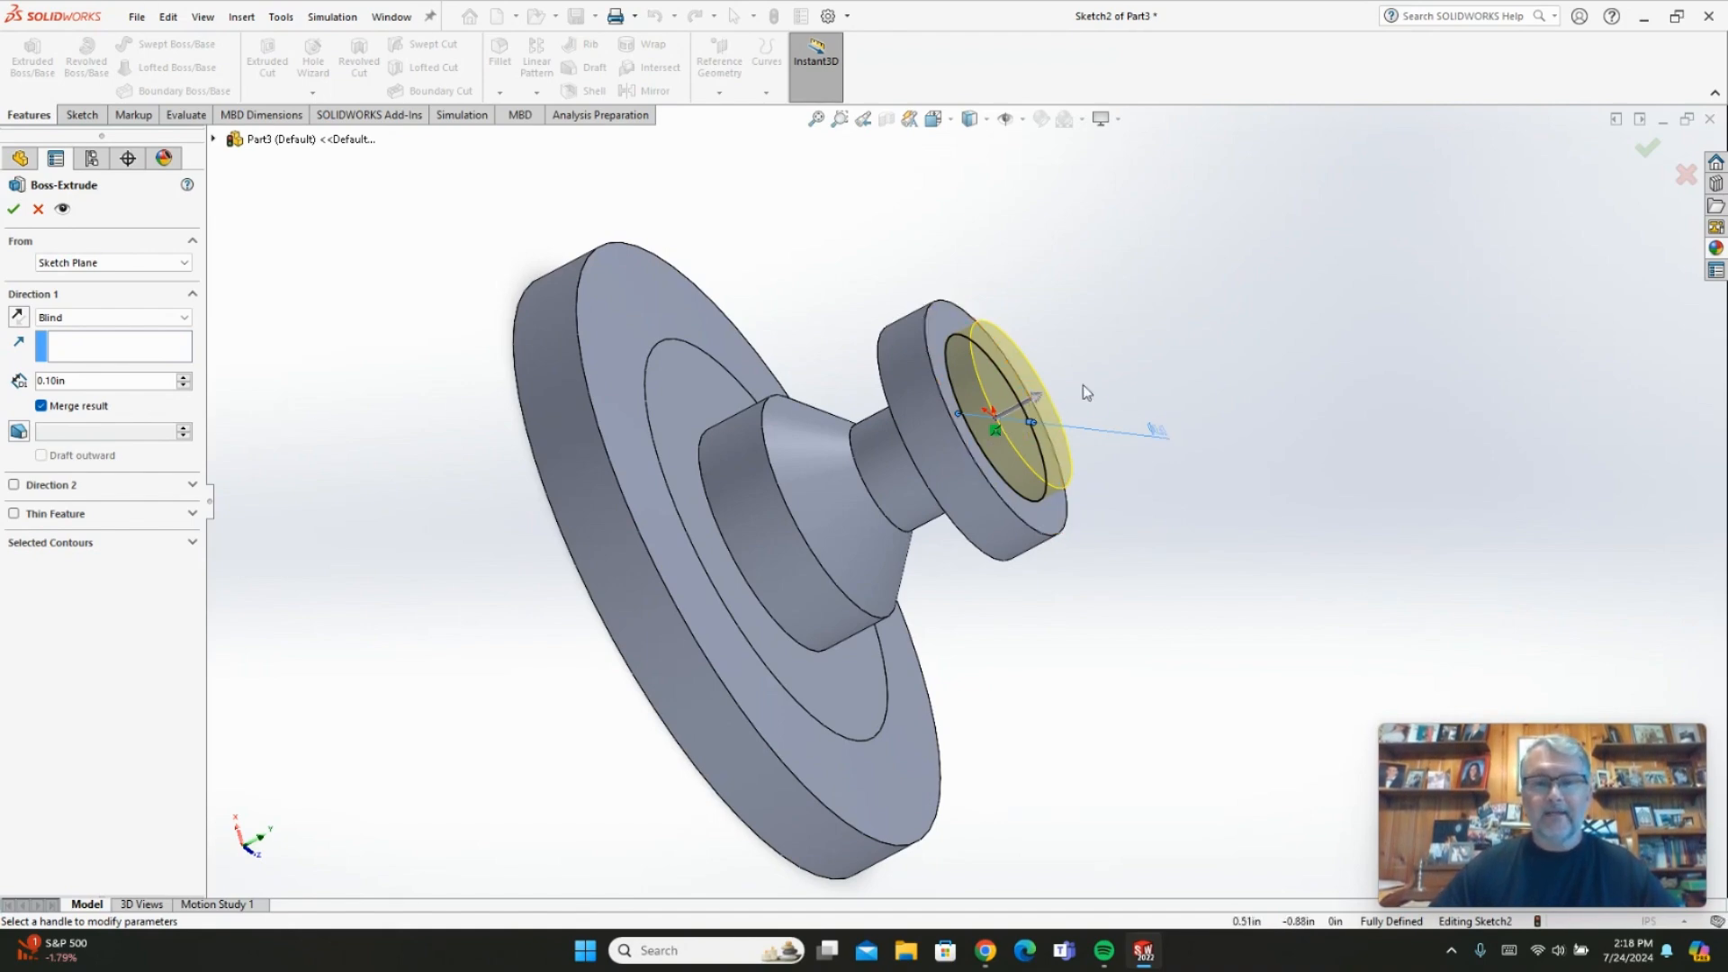
{"action": "left_click", "coordinate": [83, 381]}
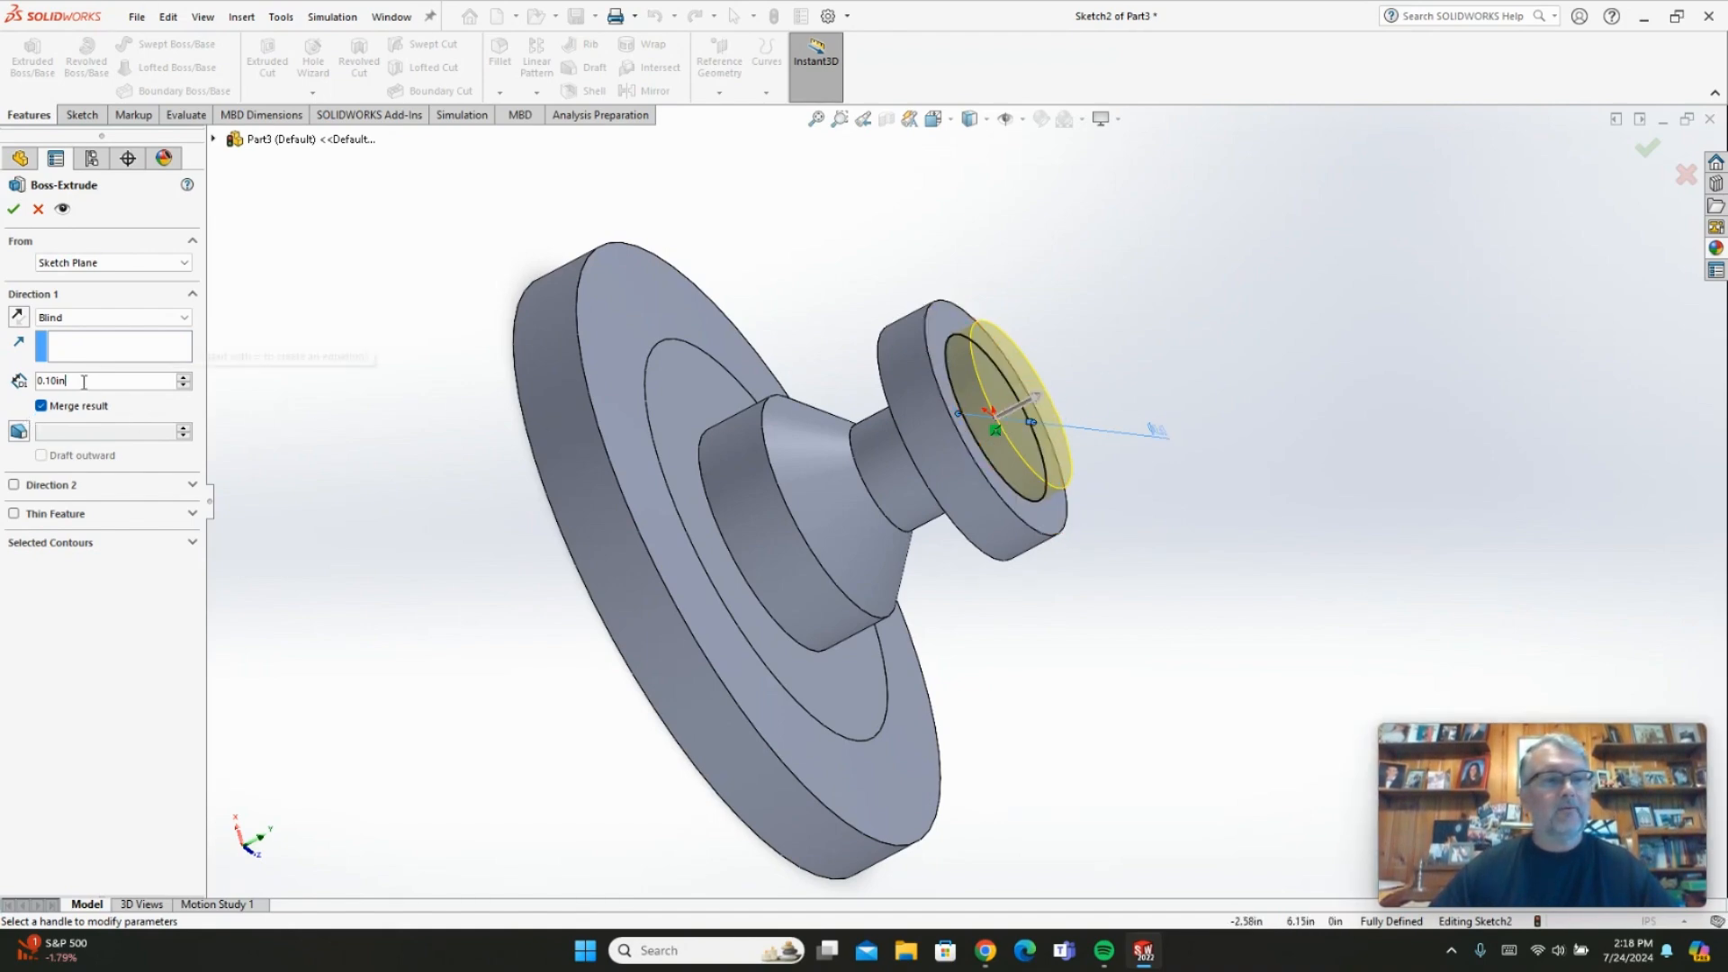
{"action": "left_click_drag", "start_coordinate": [84, 382], "coordinate": [5, 375]}
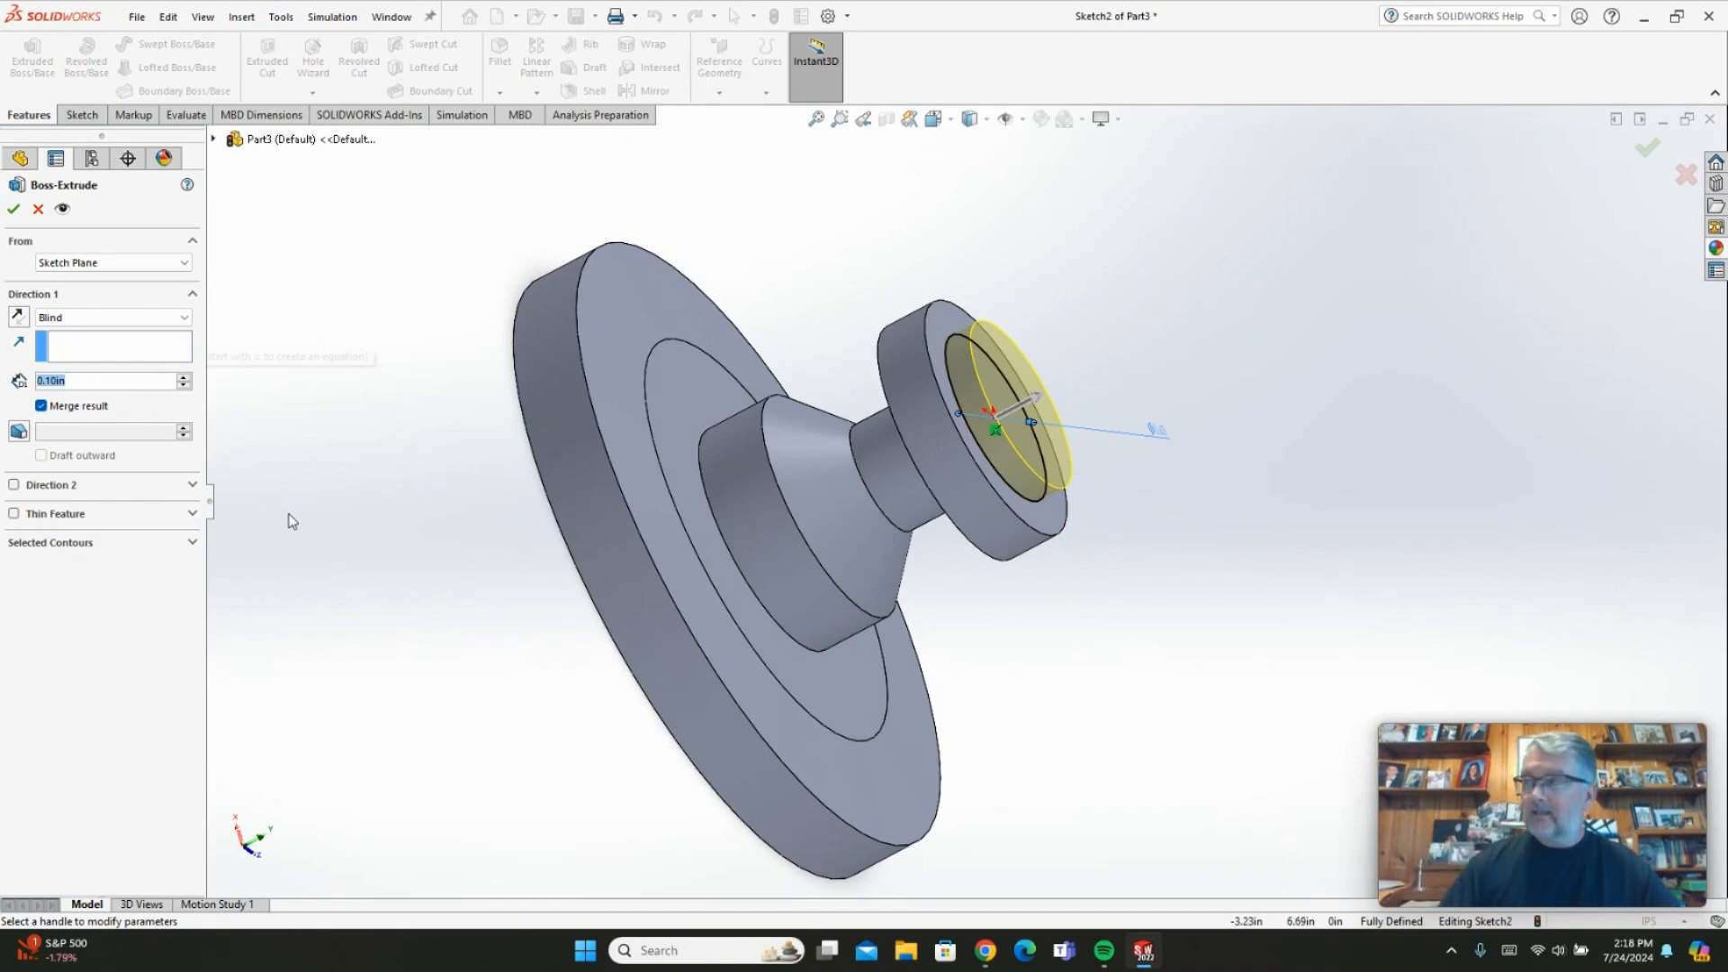
{"action": "type", "text": "0.125"}
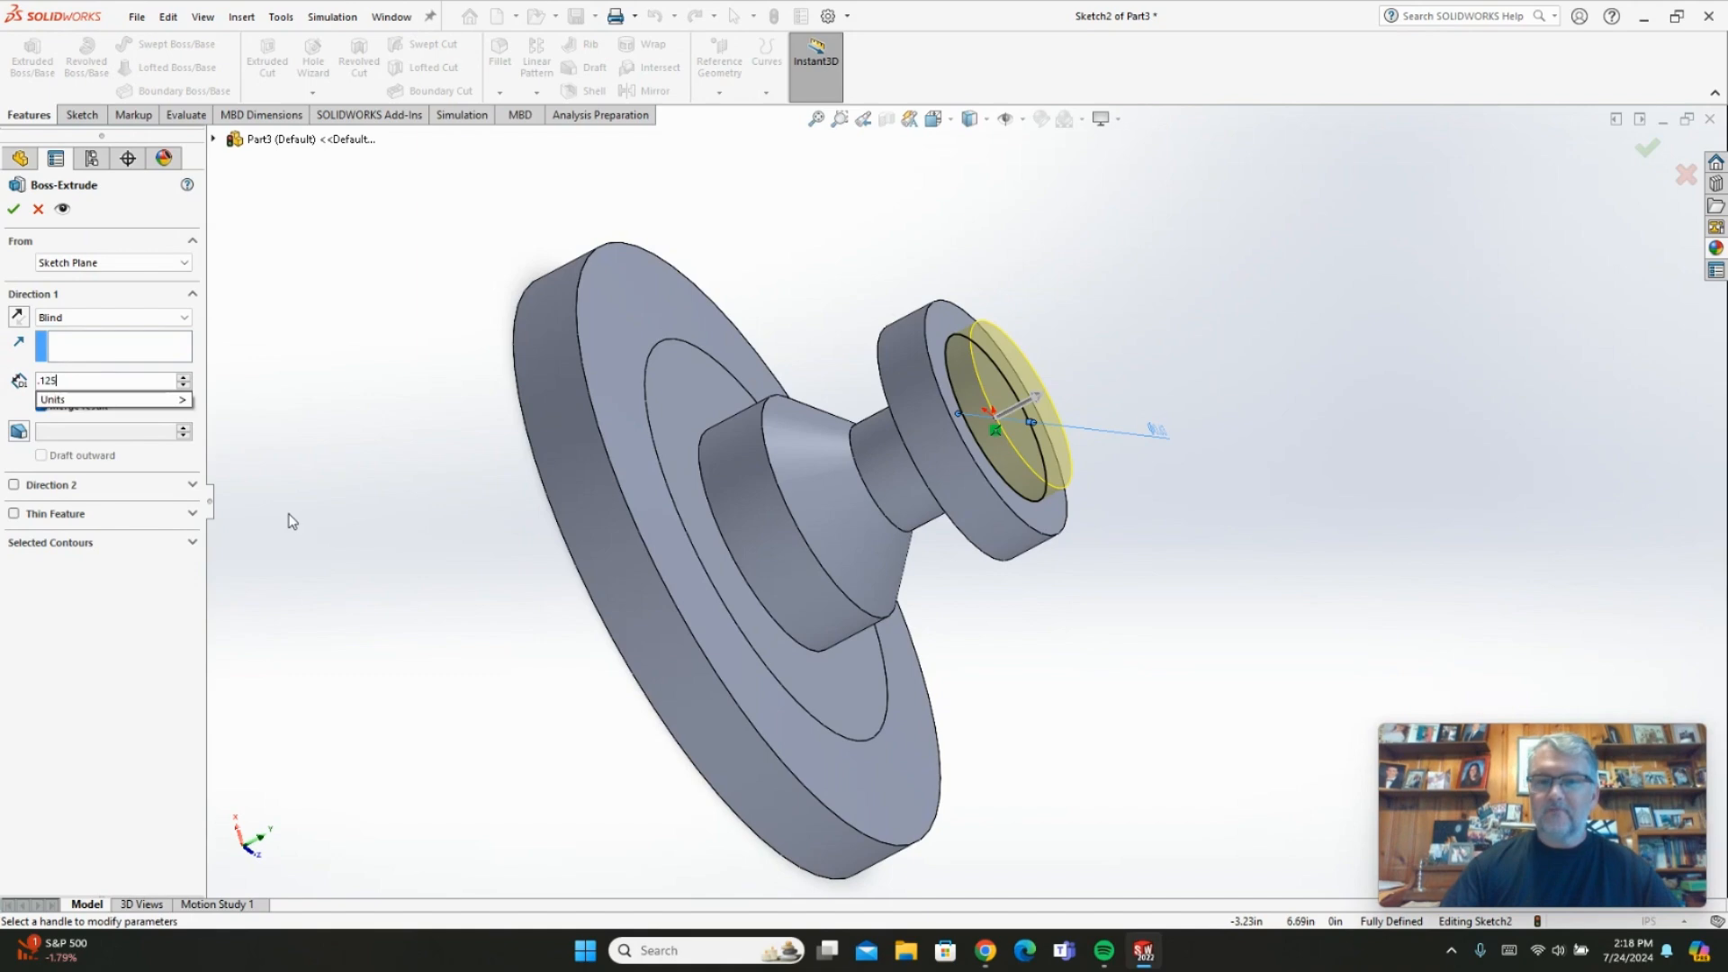
{"action": "key", "text": "Return"}
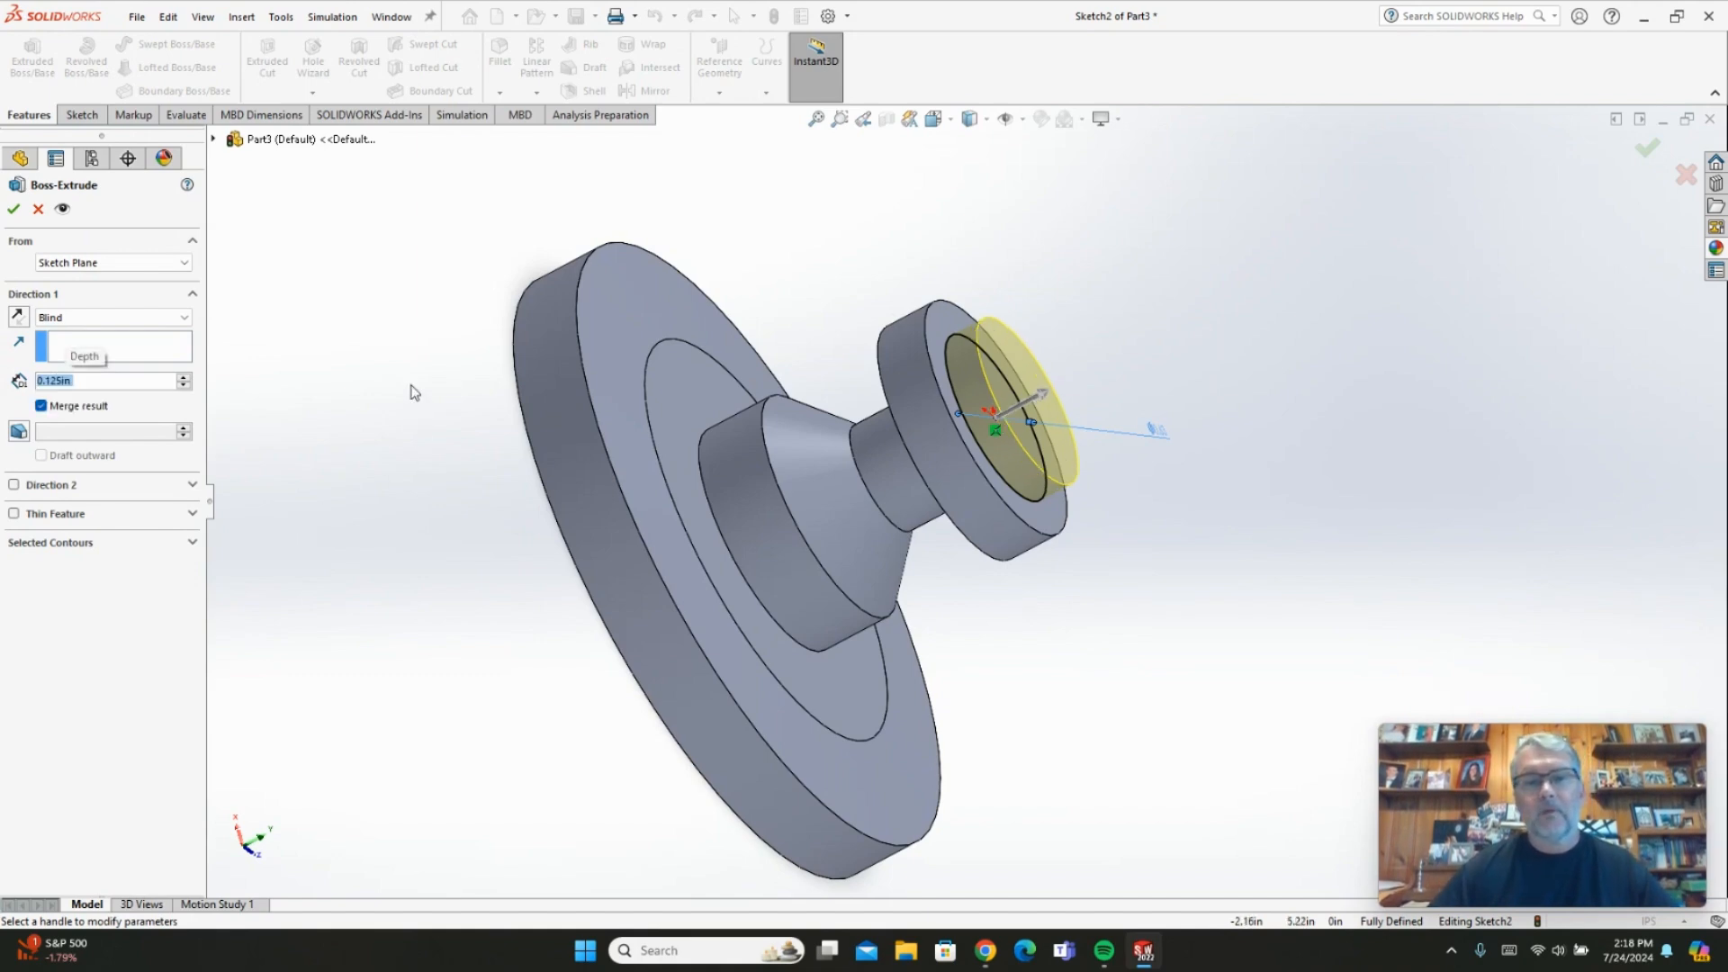
{"action": "left_click", "coordinate": [15, 209]}
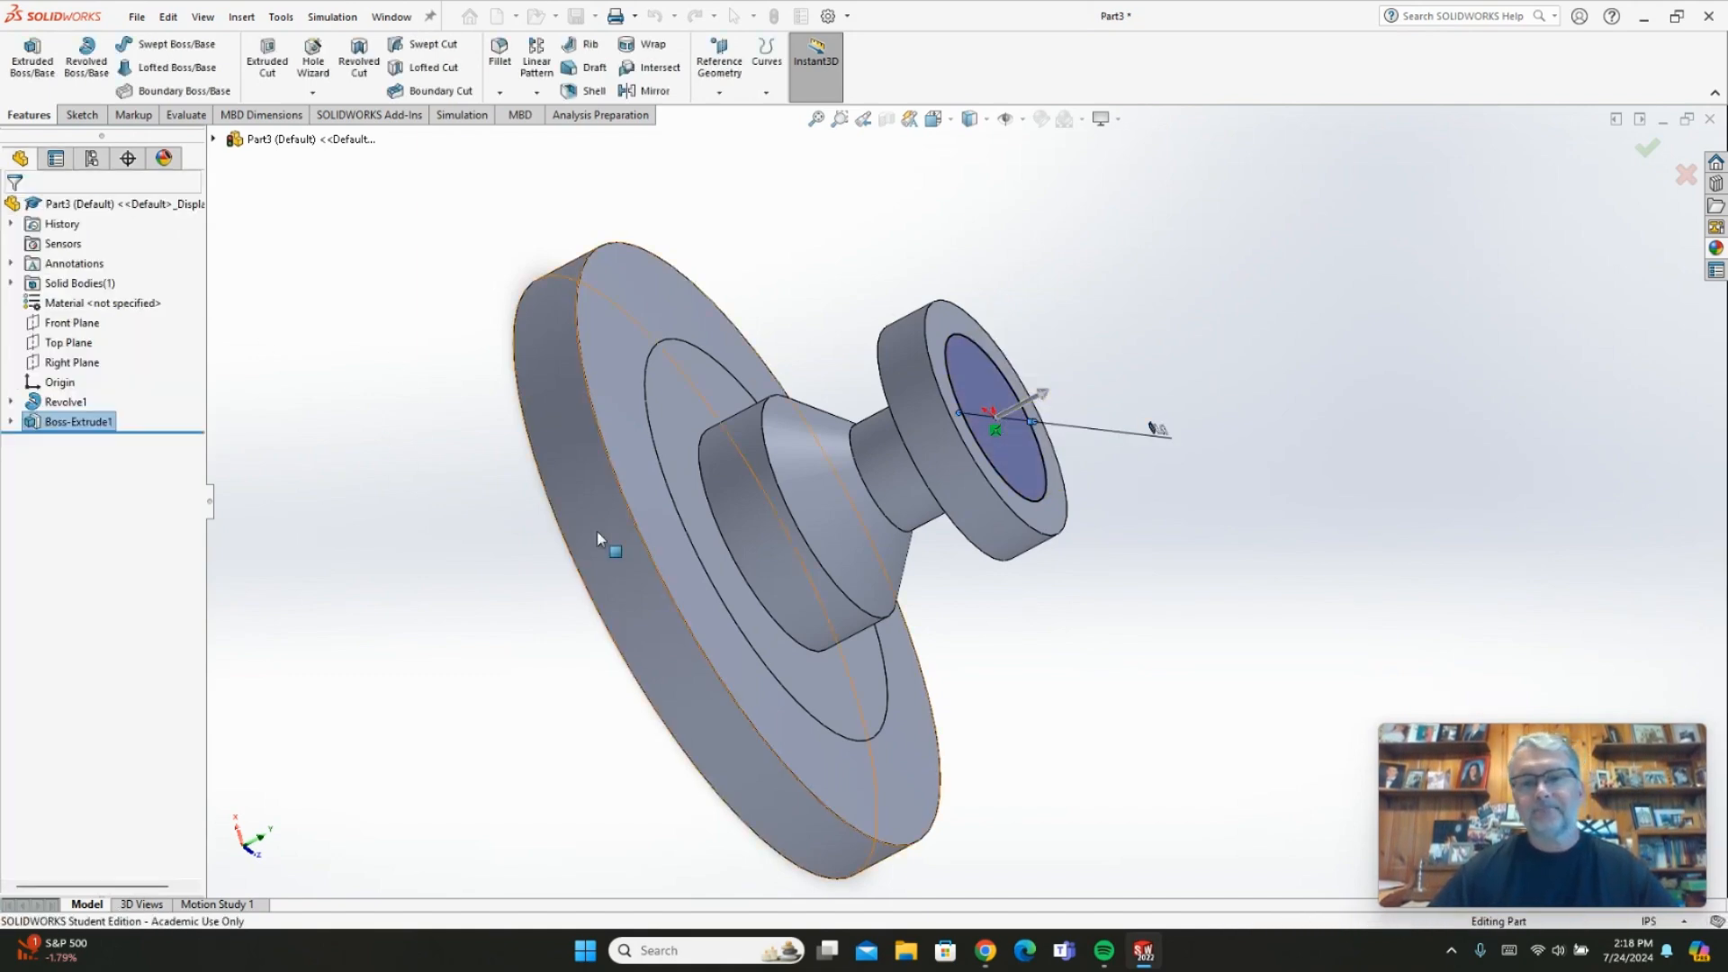
{"action": "middle_click_drag", "start_coordinate": [528, 635], "coordinate": [441, 832]}
{"action": "left_click", "coordinate": [1188, 407]}
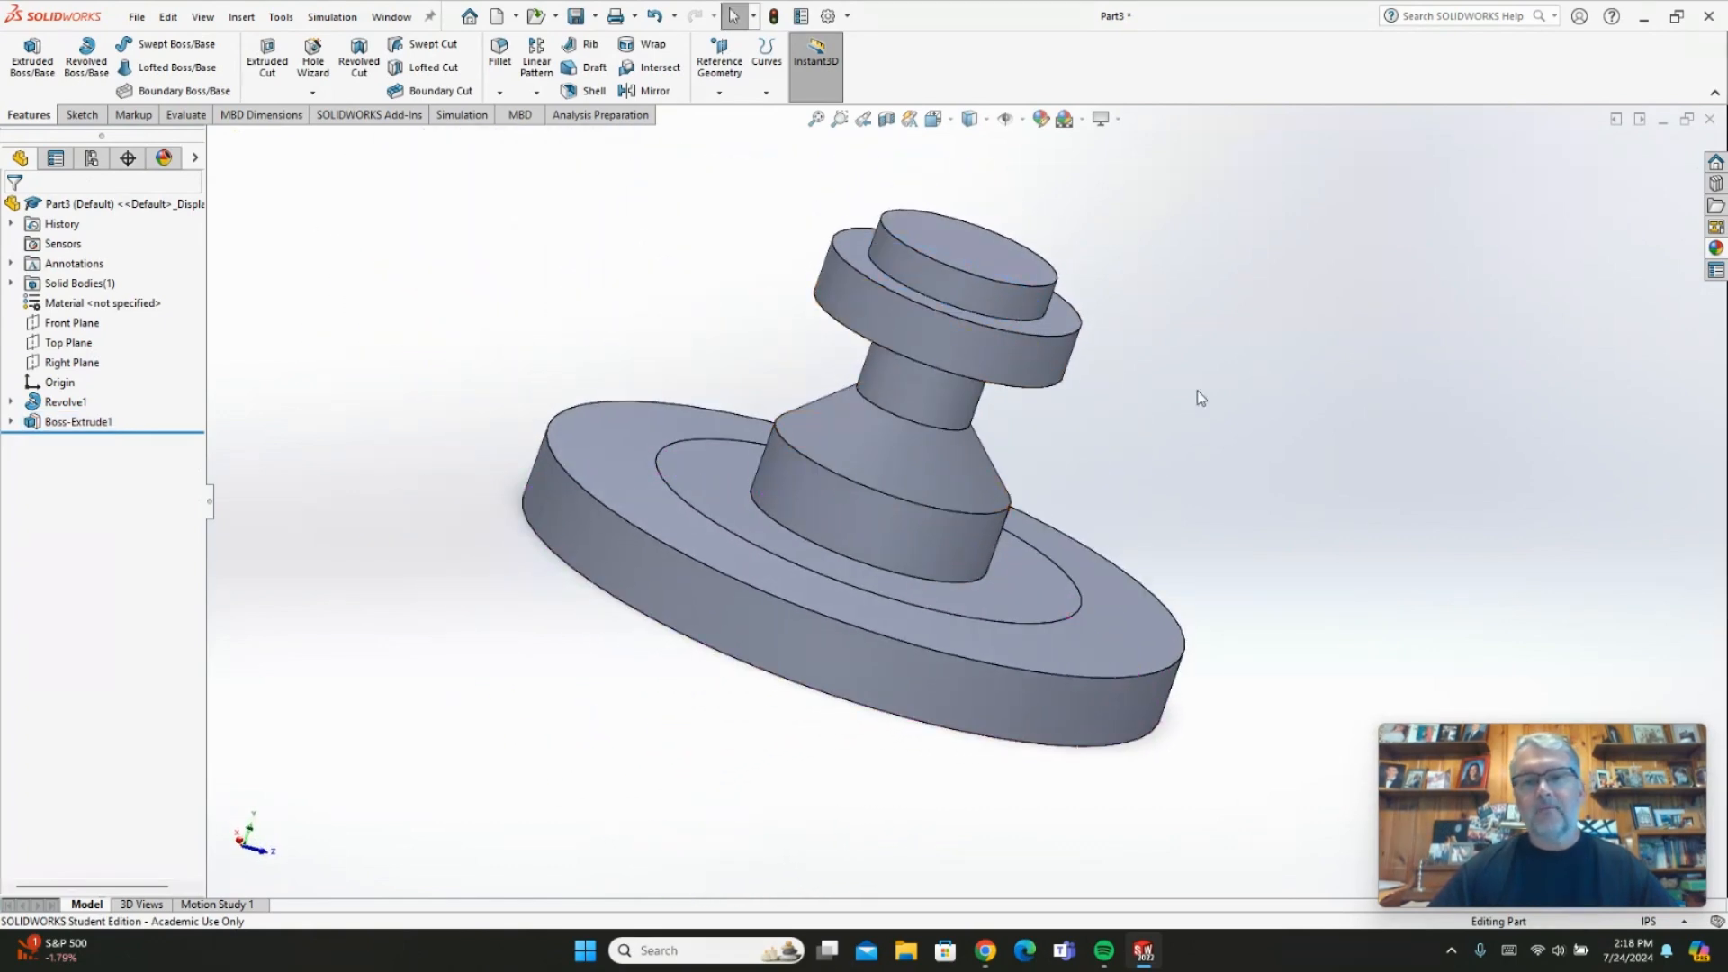
Start a symmetric Fillet with a 0.02 in radius and select the top and bottom edges of the small top boss
{"action": "scroll", "coordinate": [1200, 379], "scroll_direction": "up", "scroll_amount": 2}
{"action": "scroll", "coordinate": [1209, 356], "scroll_direction": "down", "scroll_amount": 1}
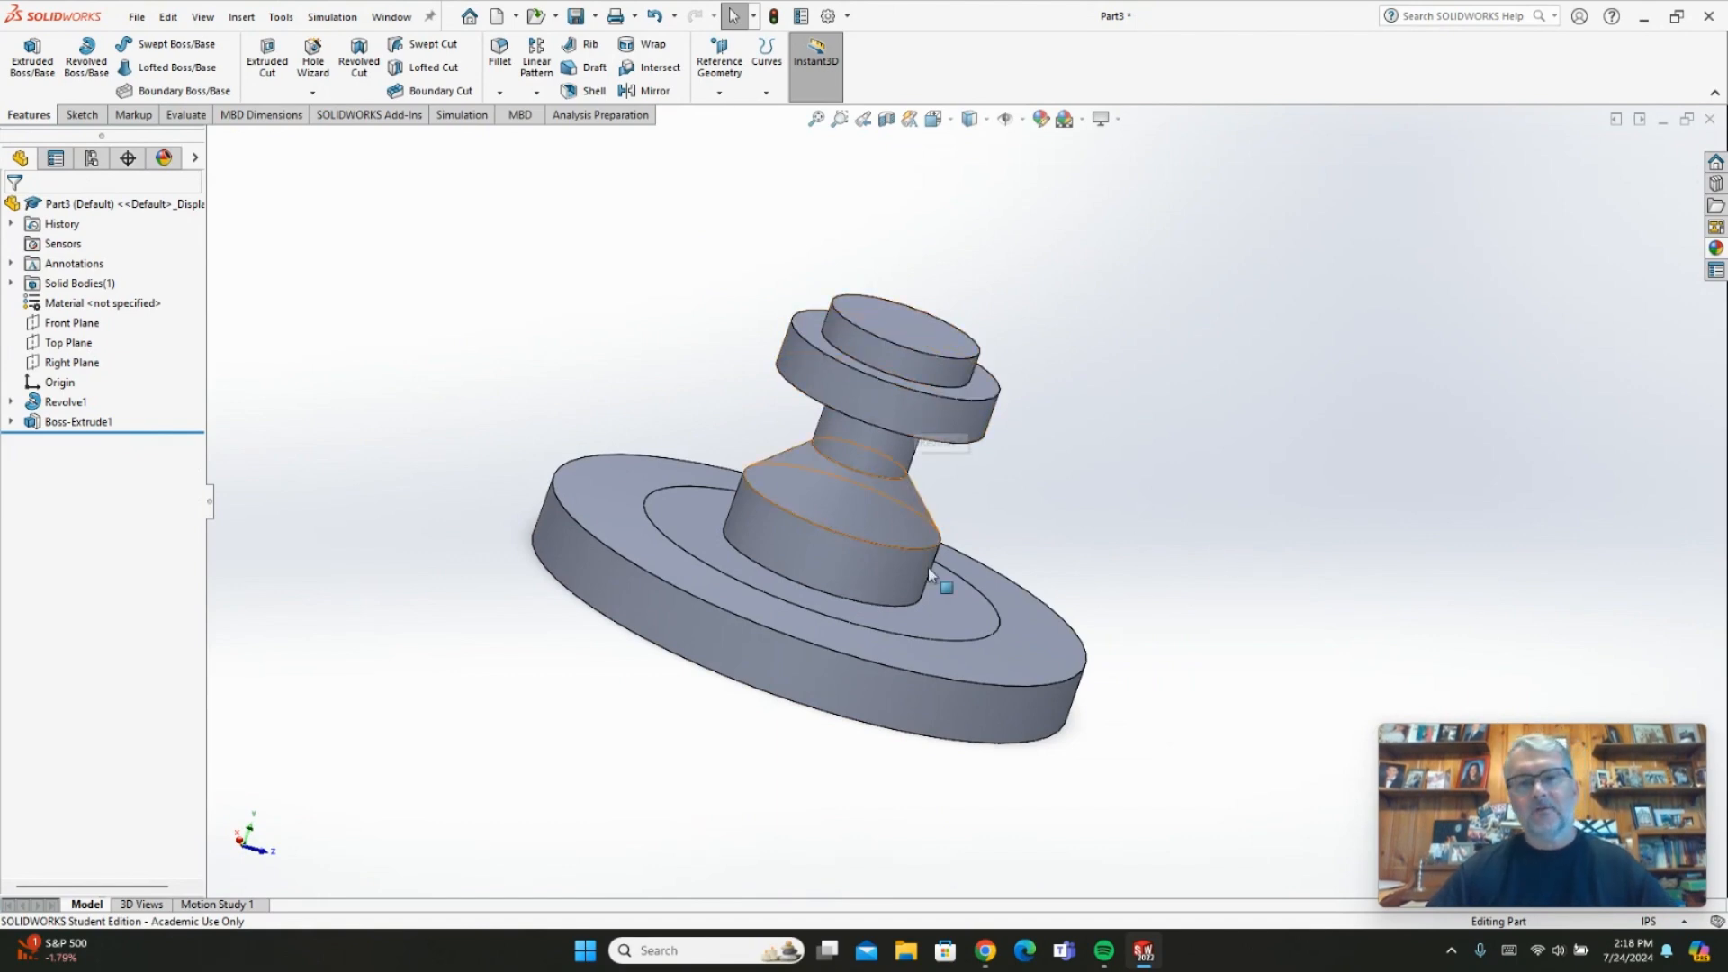
{"action": "left_click", "coordinate": [503, 67]}
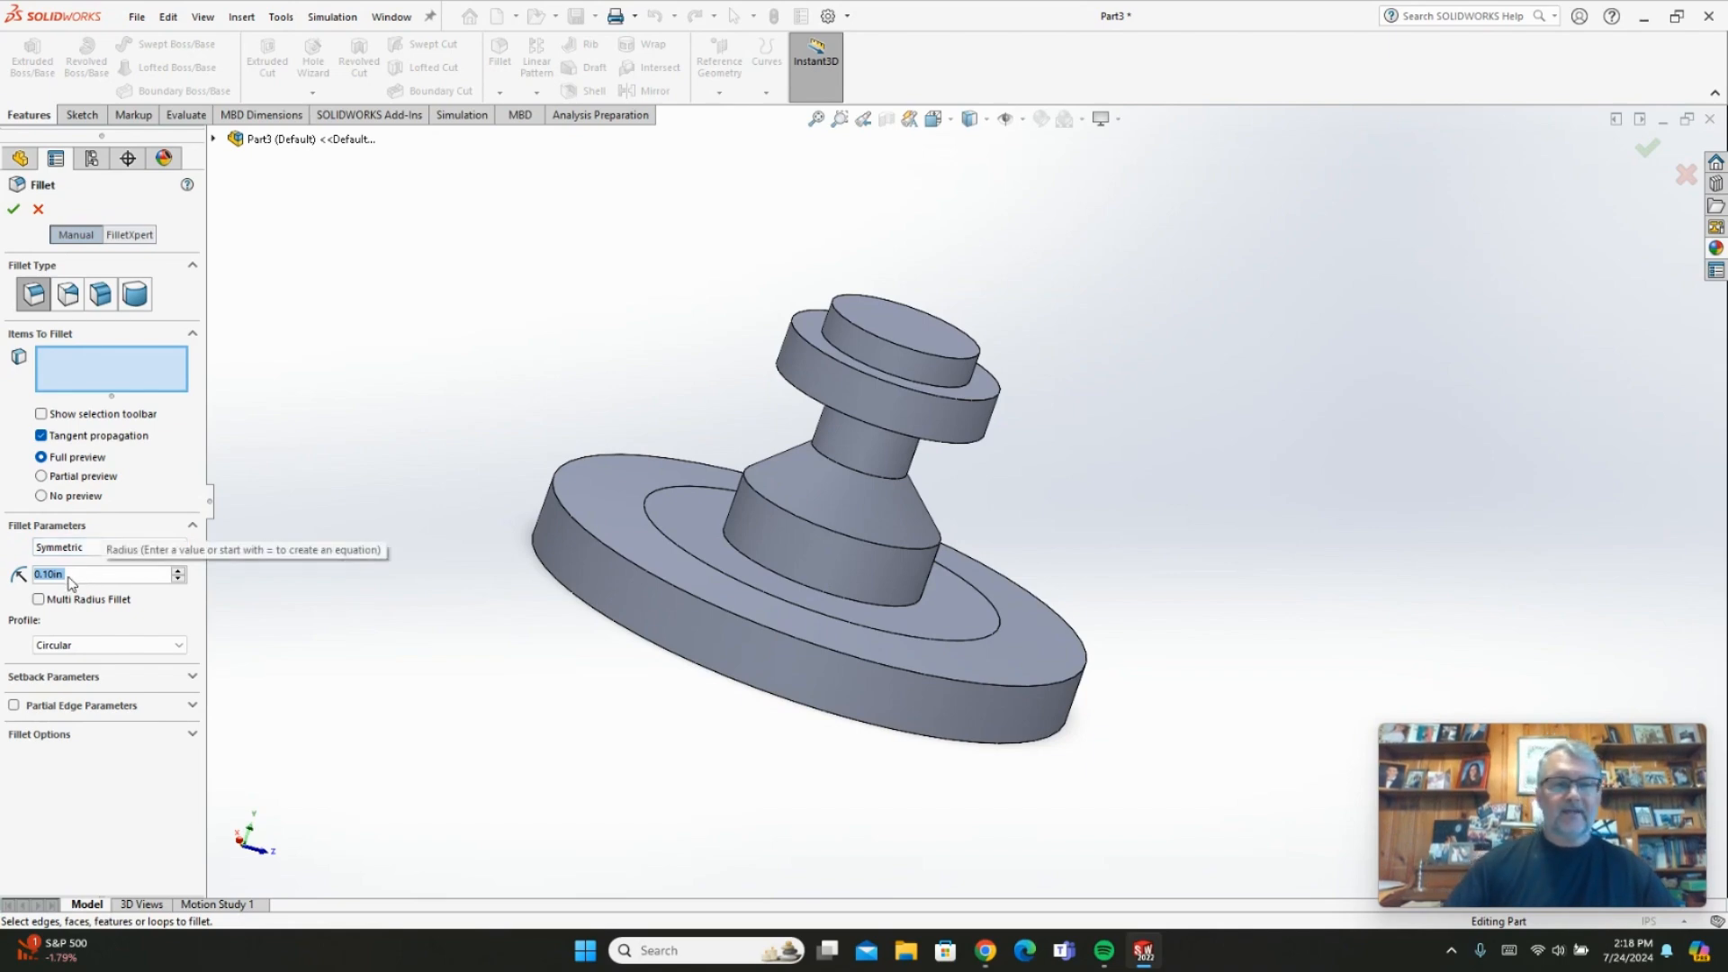
{"action": "type", "text": "0.02"}
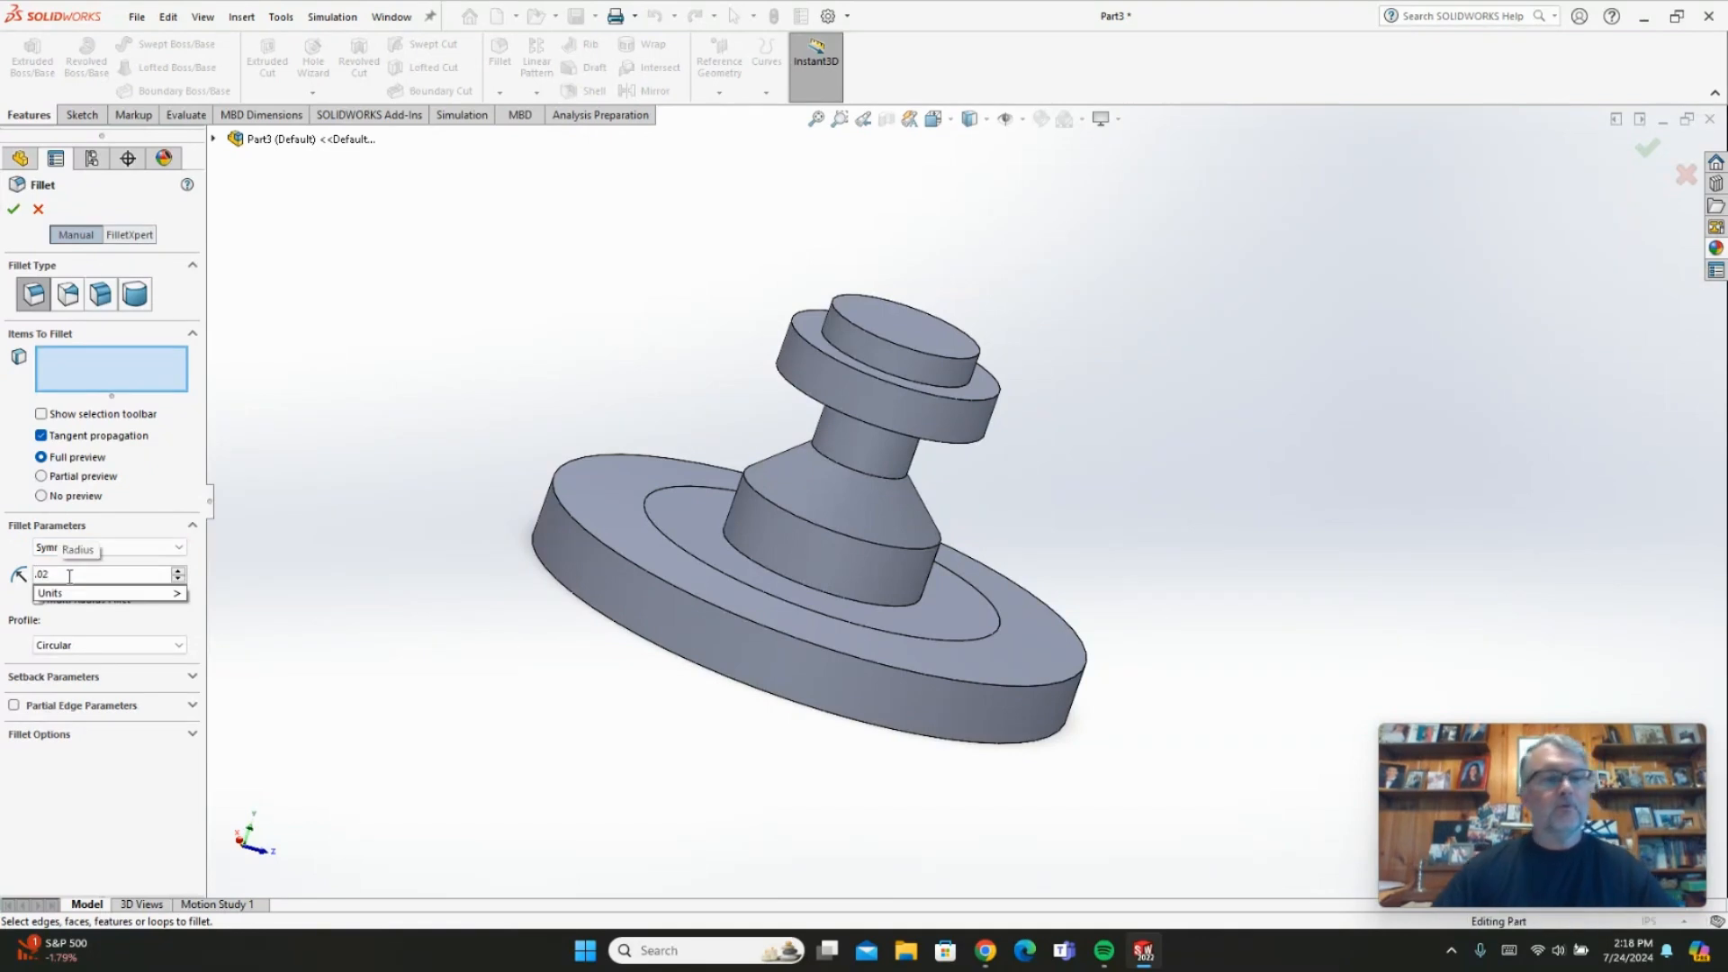
{"action": "key", "text": "Return"}
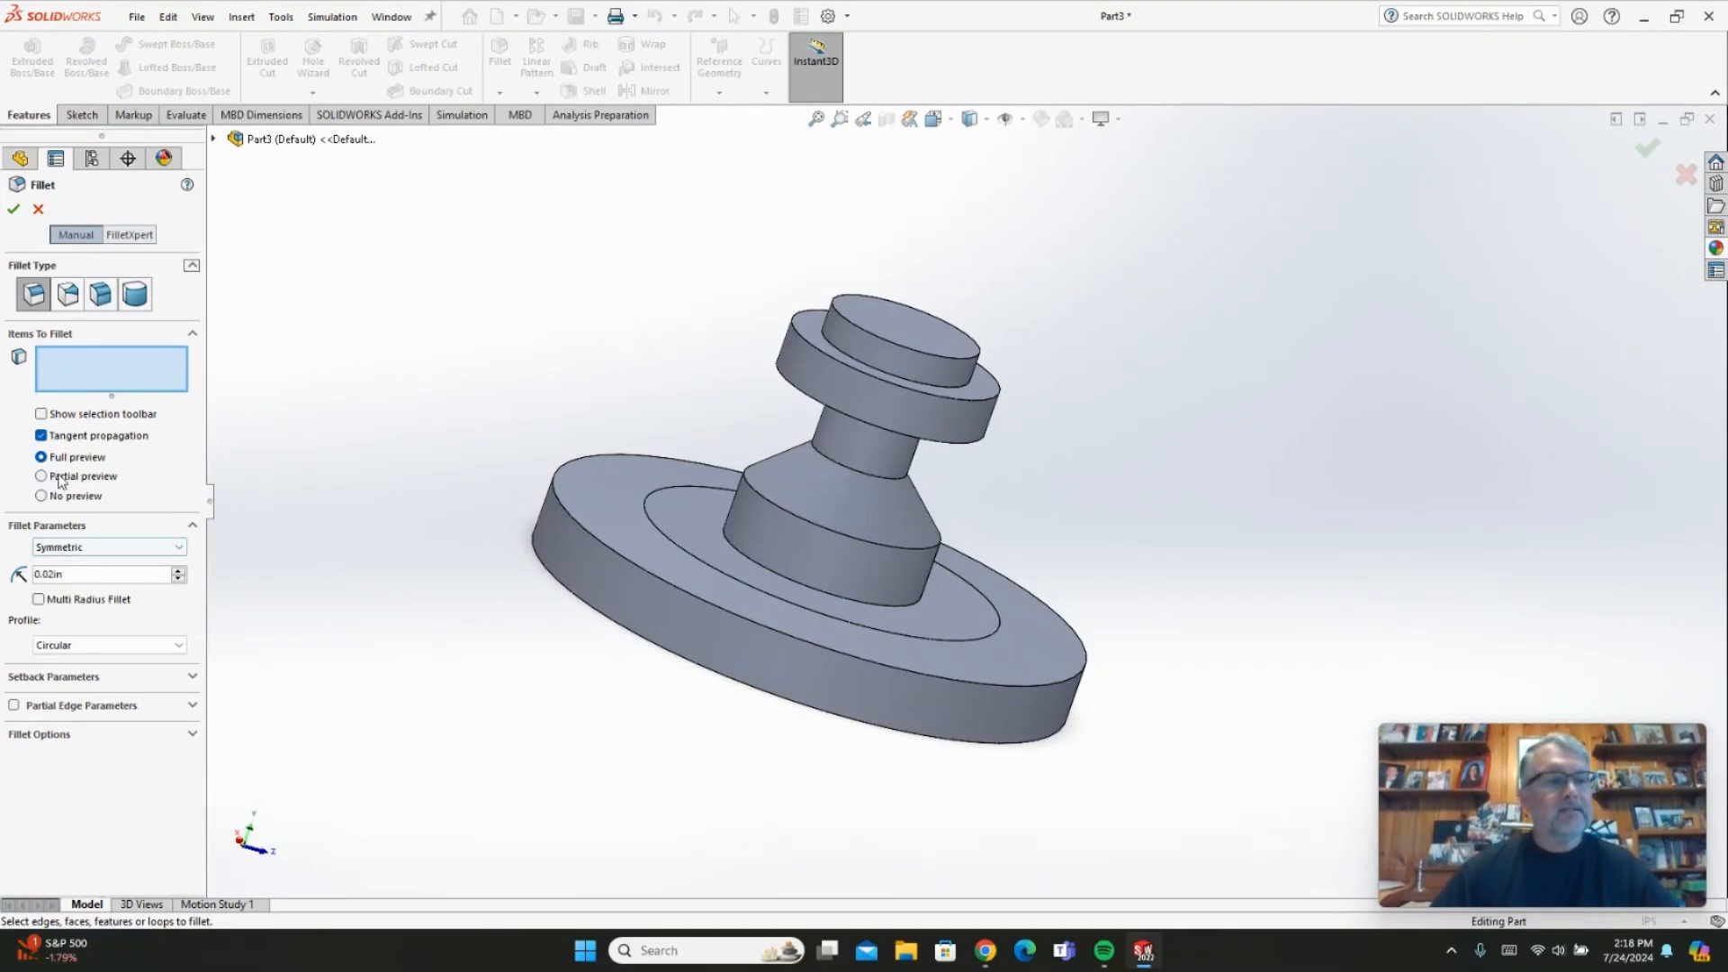
{"action": "left_click", "coordinate": [94, 369]}
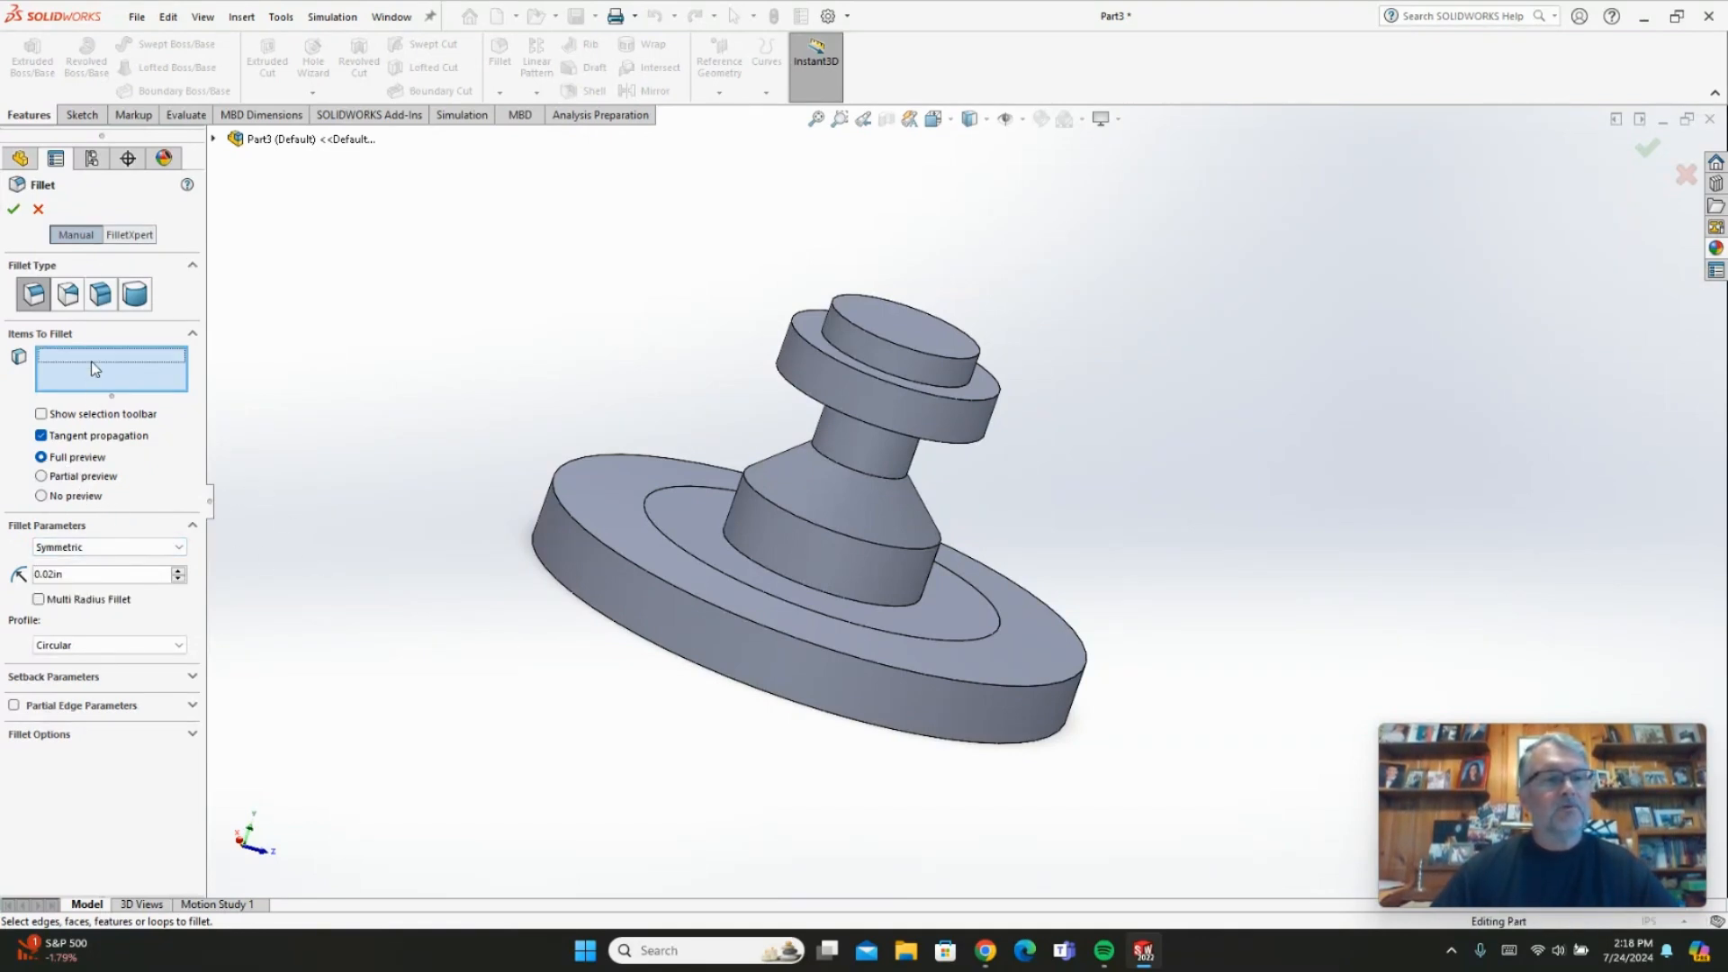
{"action": "scroll", "coordinate": [935, 418], "scroll_direction": "down", "scroll_amount": 3}
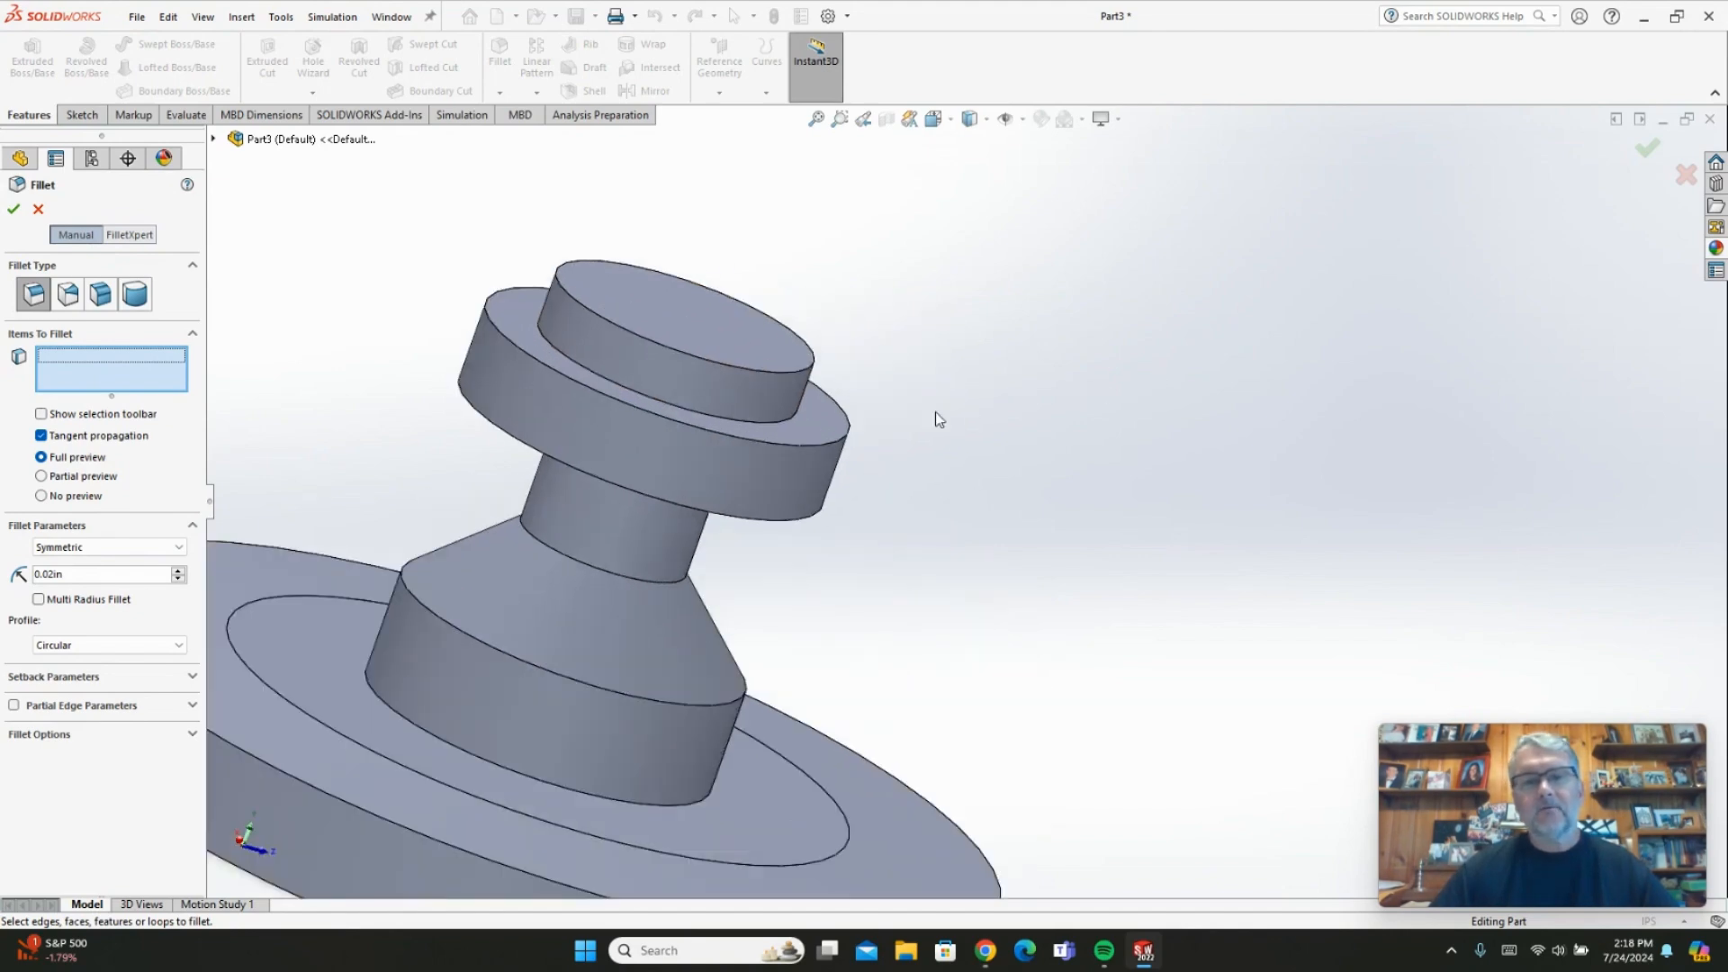
{"action": "left_click", "coordinate": [806, 370]}
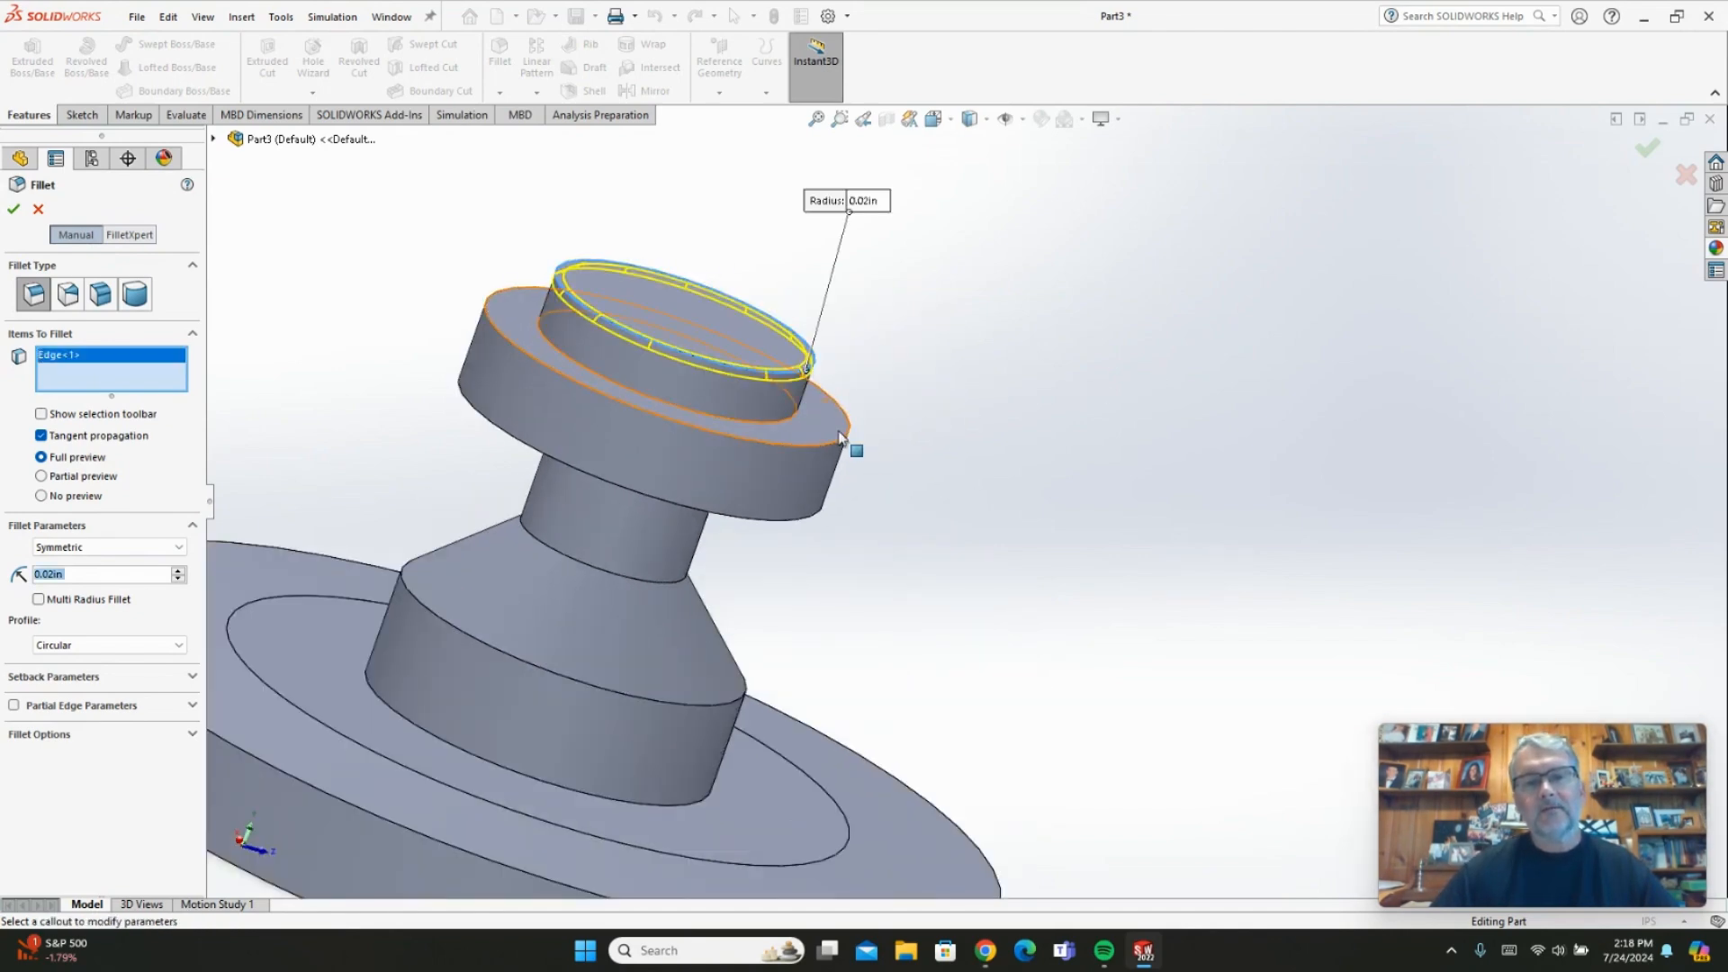
{"action": "left_click", "coordinate": [790, 418]}
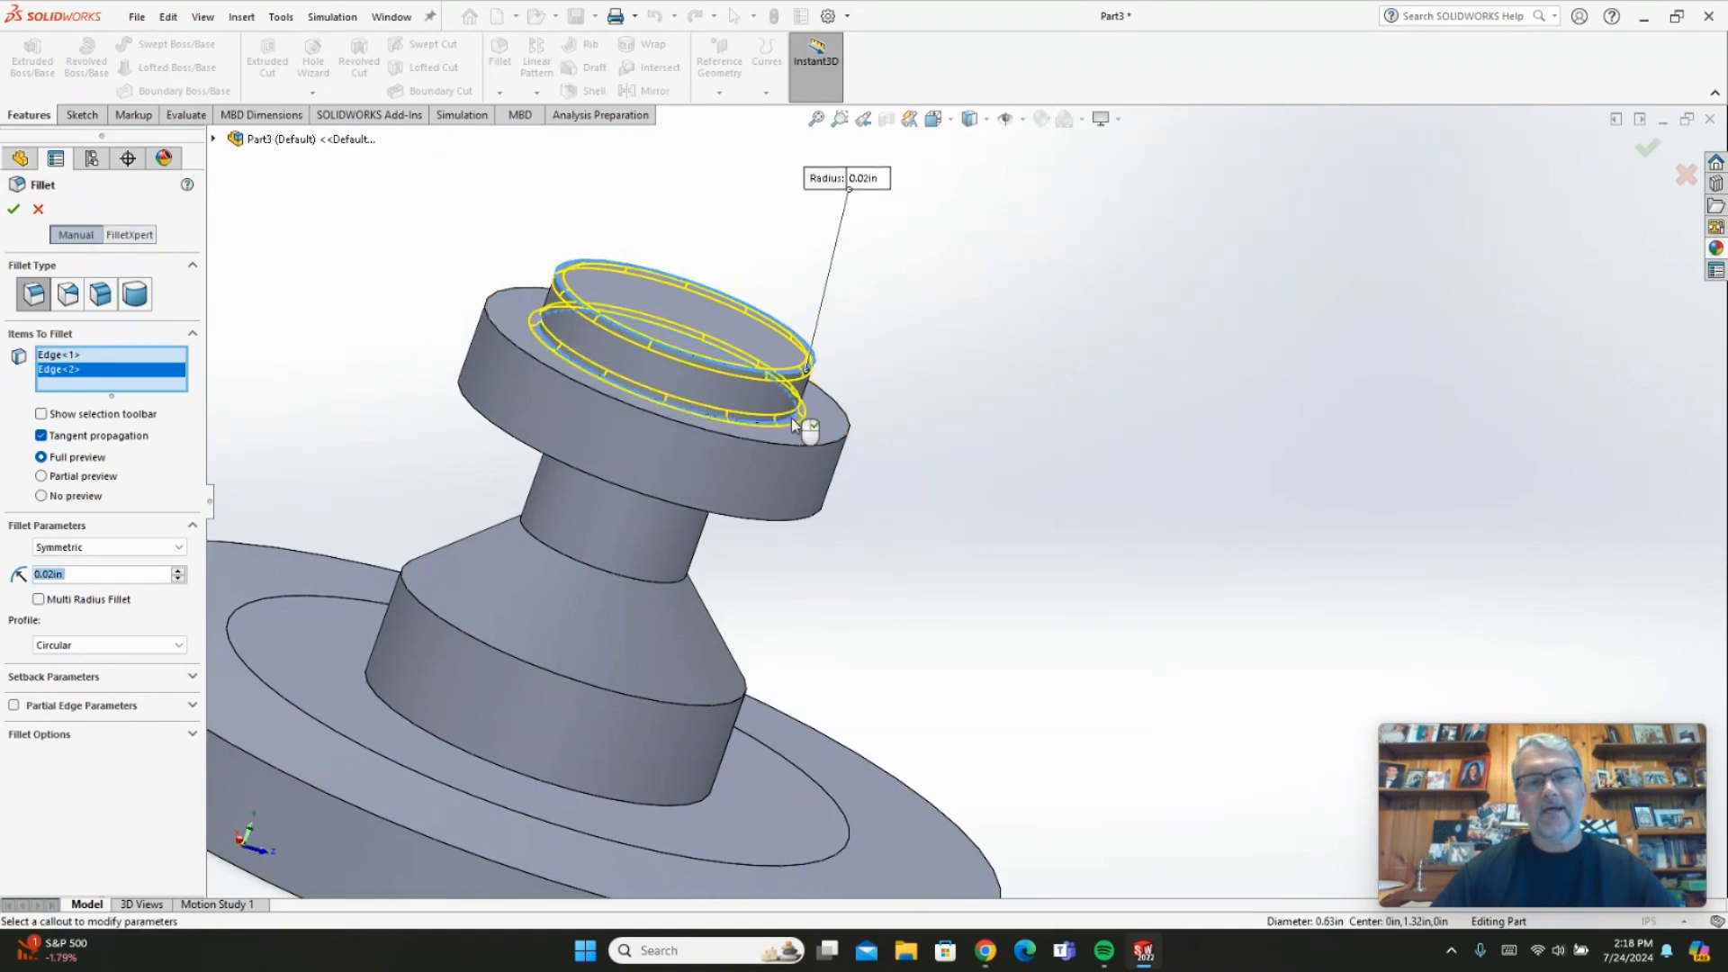
Add the upper disc's two outer edges, the central hub's foot edge and the base's top rim to the fillet and apply it
{"action": "left_click", "coordinate": [848, 443]}
{"action": "scroll", "coordinate": [904, 517], "scroll_direction": "up", "scroll_amount": 3}
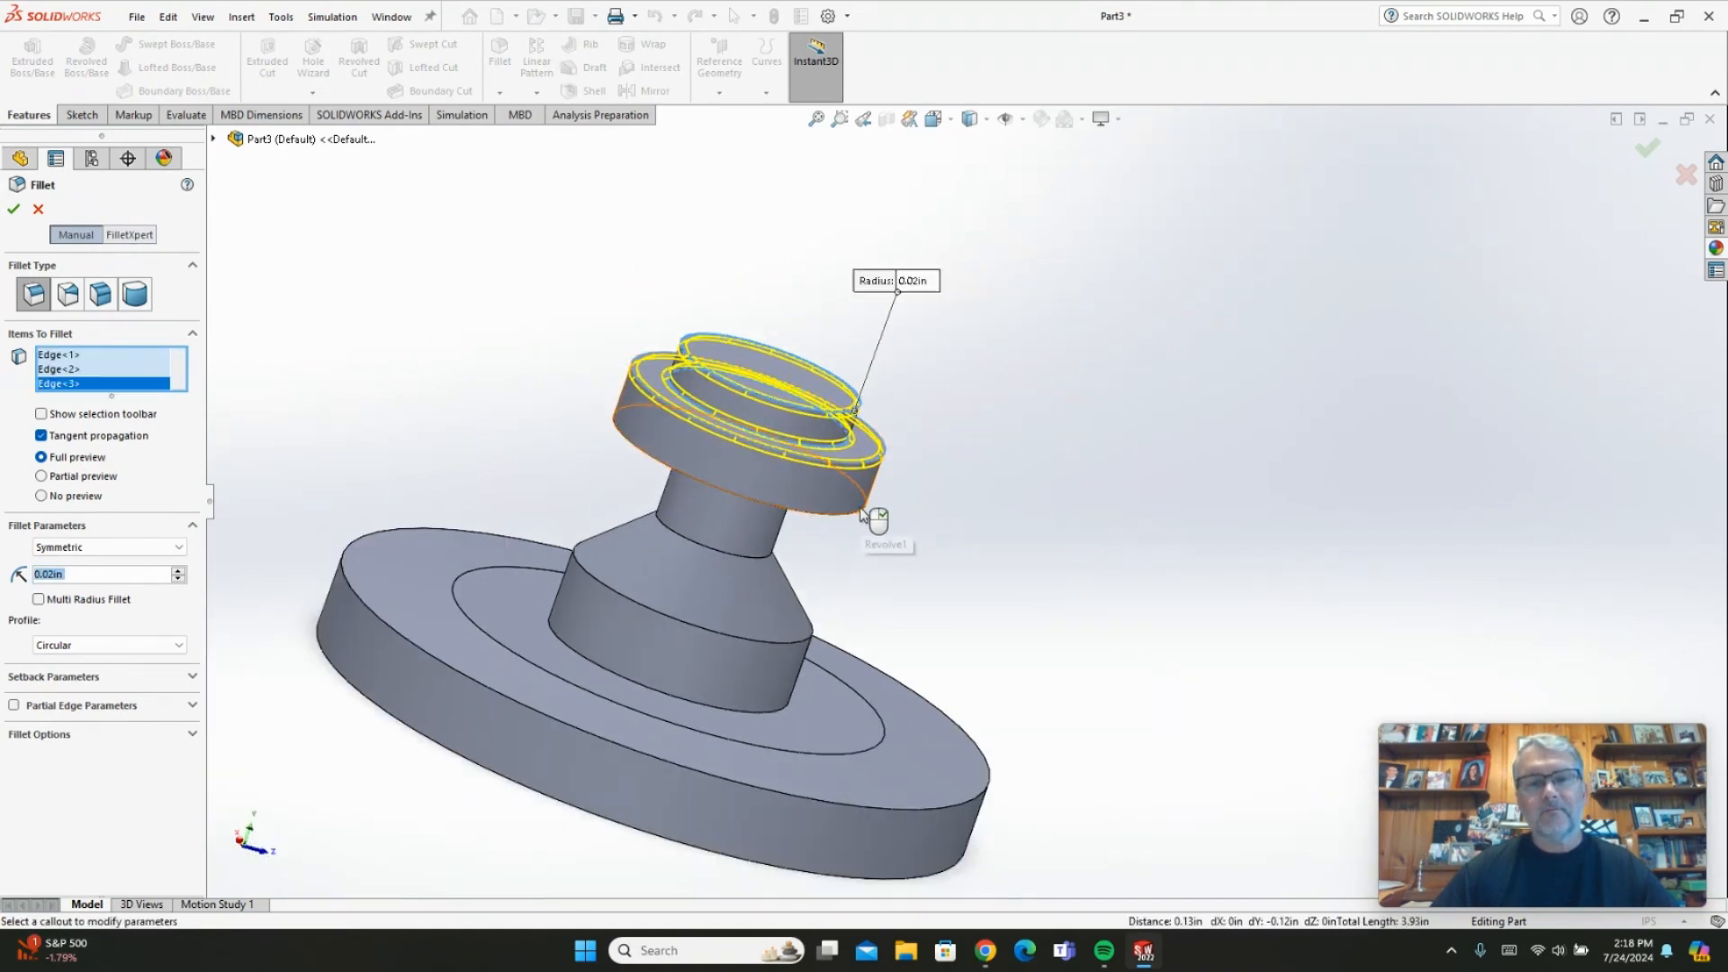
{"action": "left_click", "coordinate": [849, 520]}
{"action": "middle_click_drag", "start_coordinate": [1023, 606], "coordinate": [972, 648]}
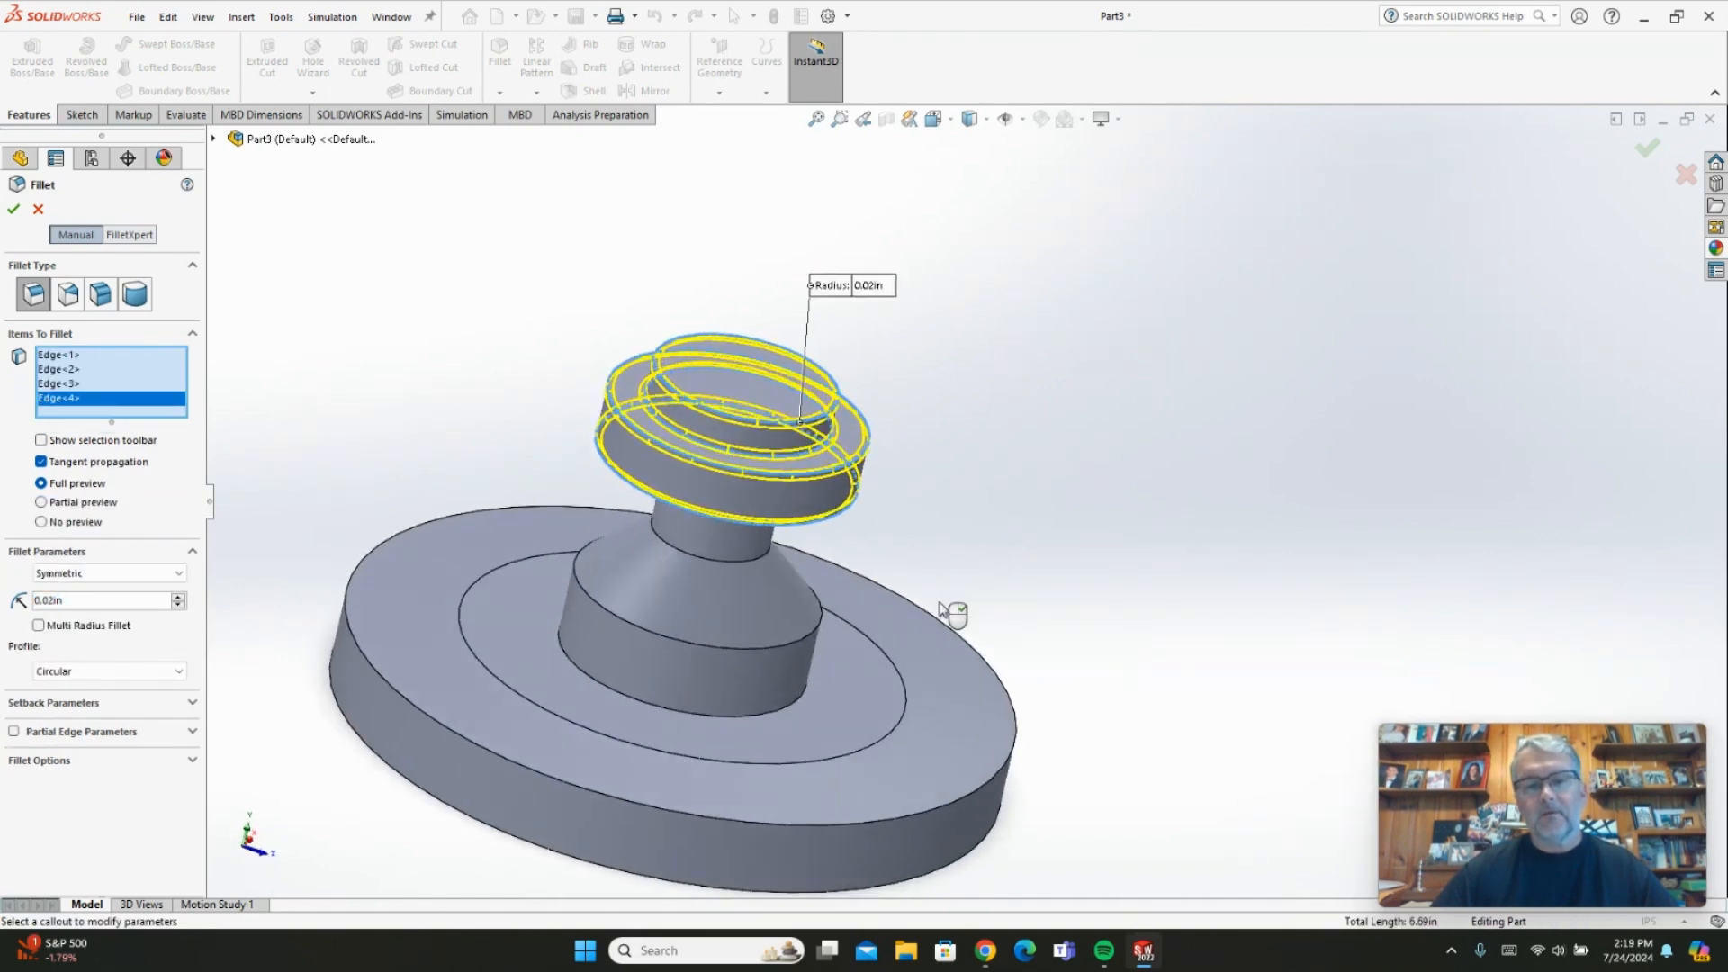
{"action": "left_click", "coordinate": [779, 705]}
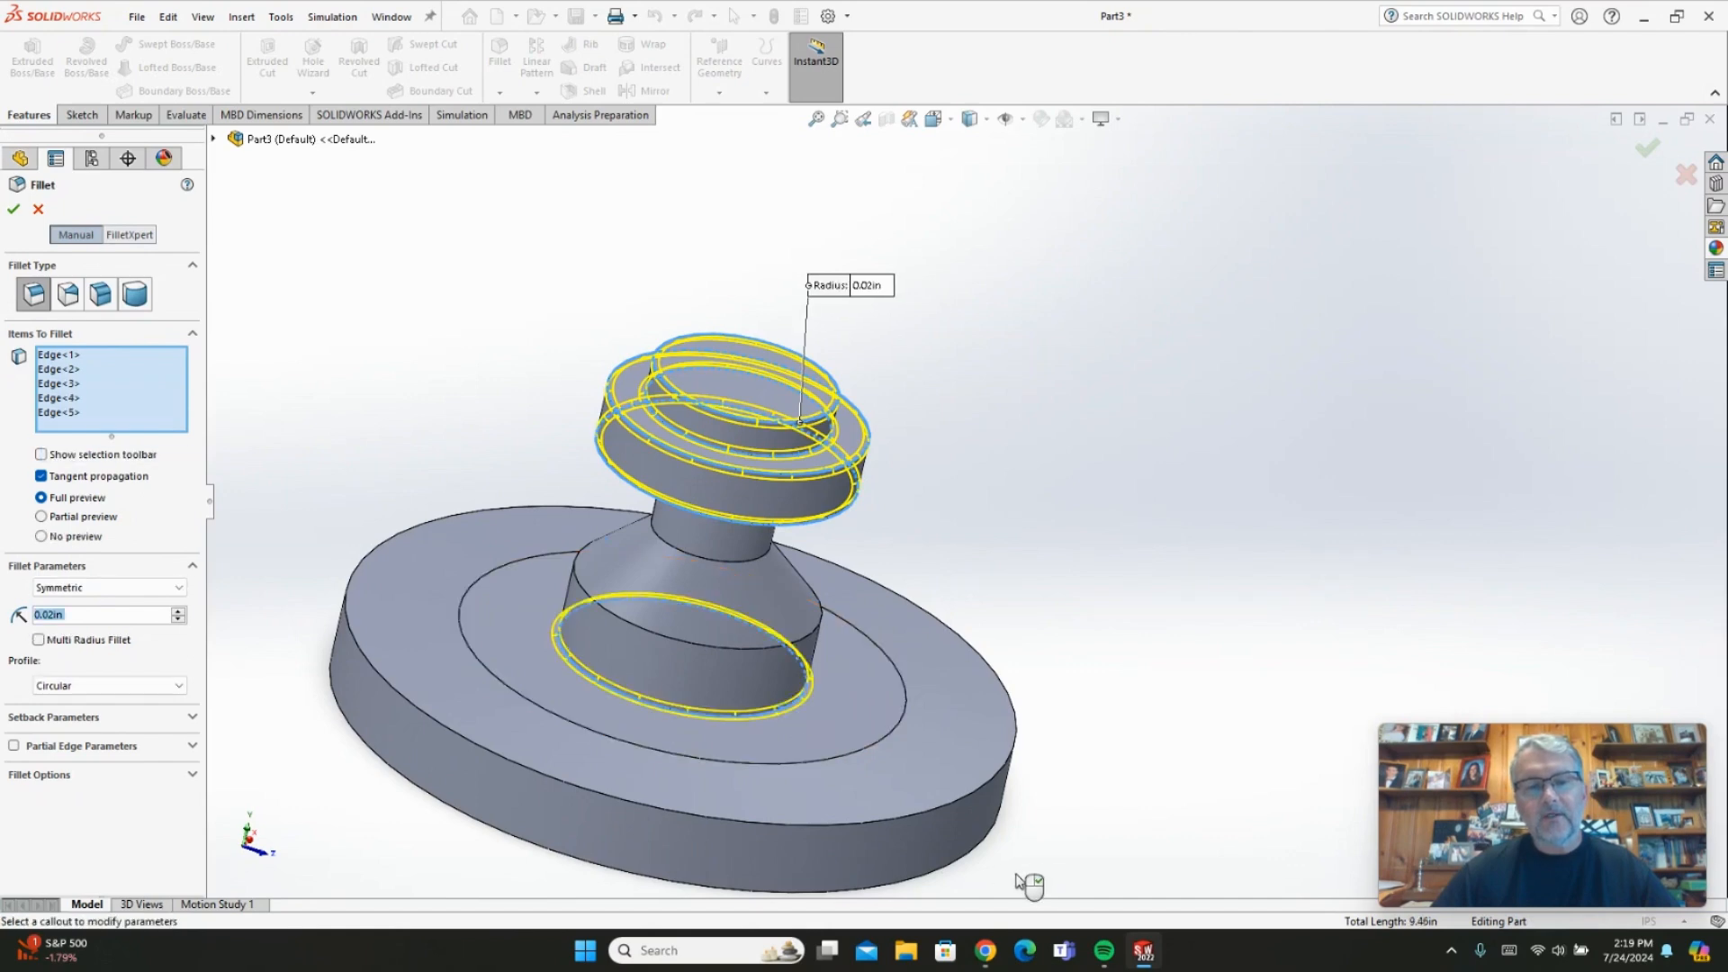
{"action": "left_click", "coordinate": [975, 800]}
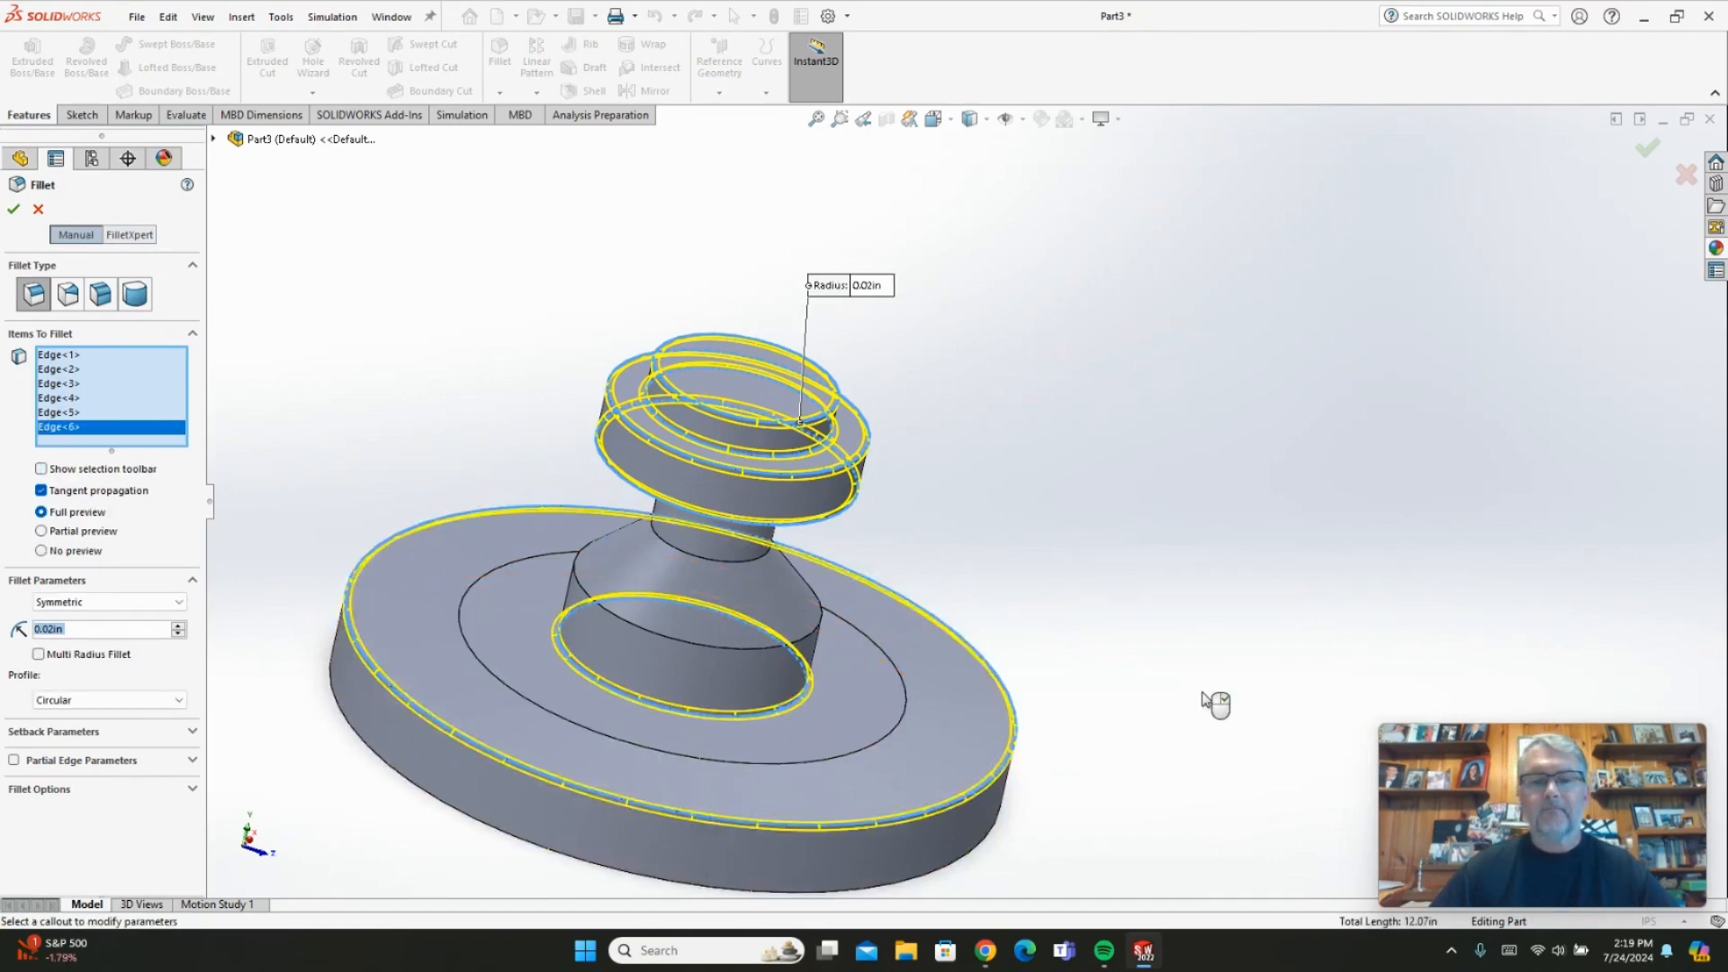
{"action": "scroll", "coordinate": [958, 502], "scroll_direction": "up", "scroll_amount": 2}
{"action": "left_click", "coordinate": [13, 209]}
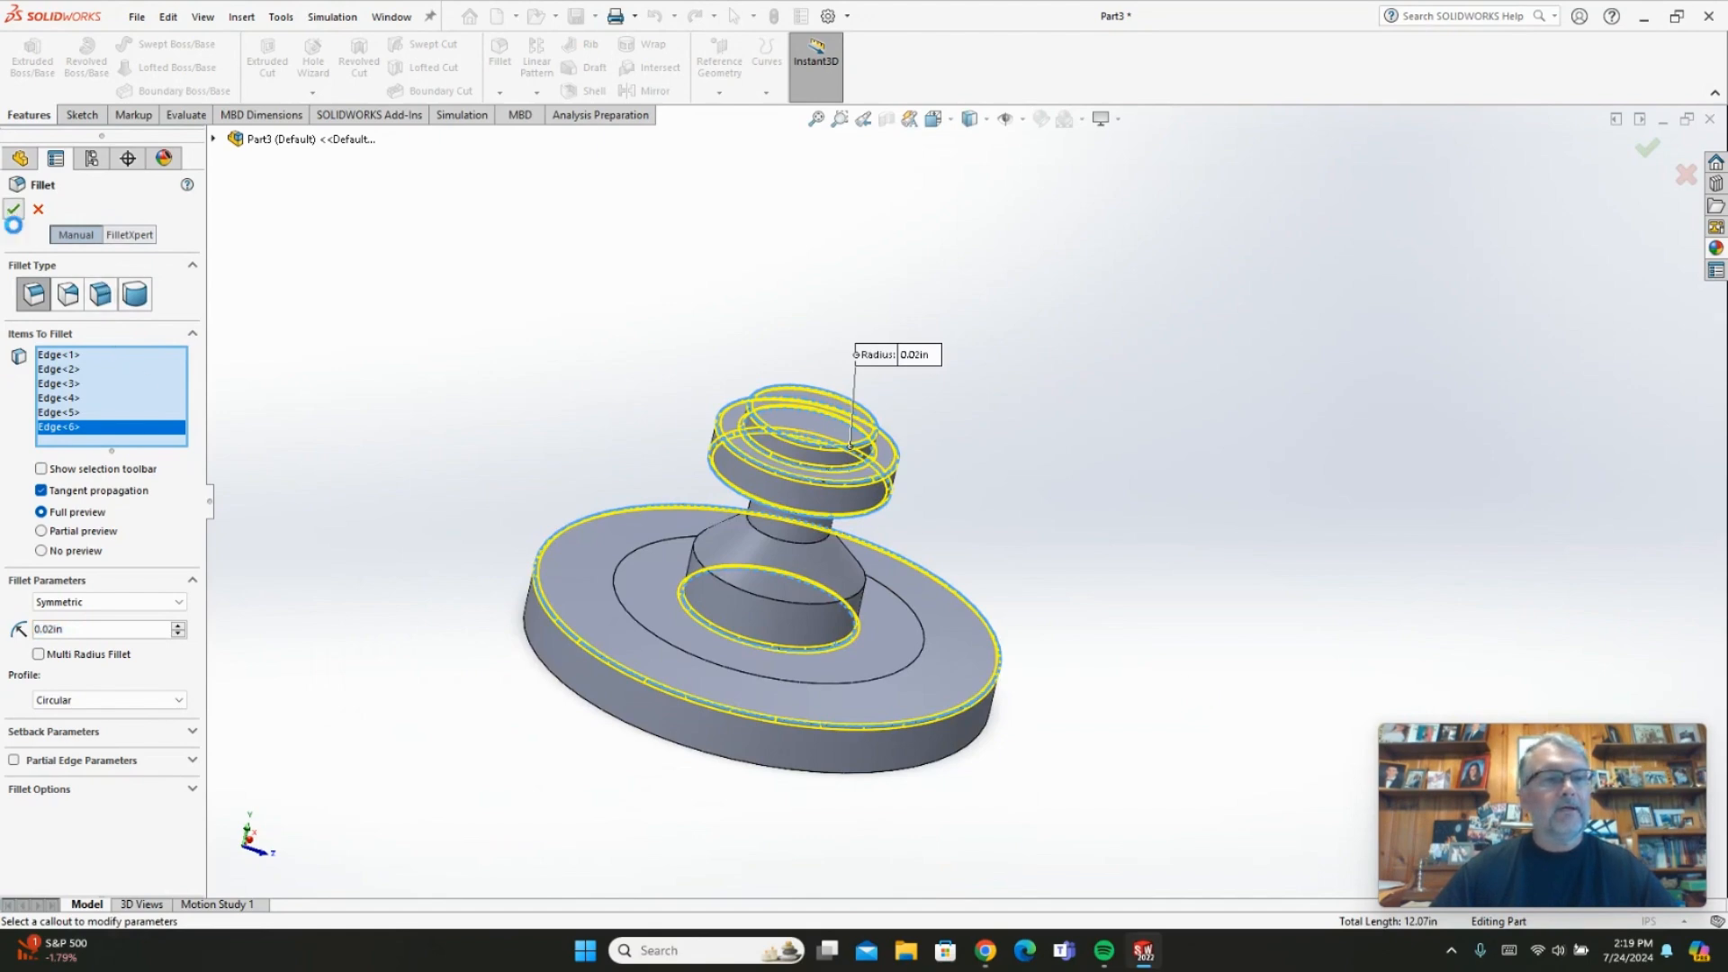
{"action": "middle_click_drag", "start_coordinate": [1214, 556], "coordinate": [1227, 618]}
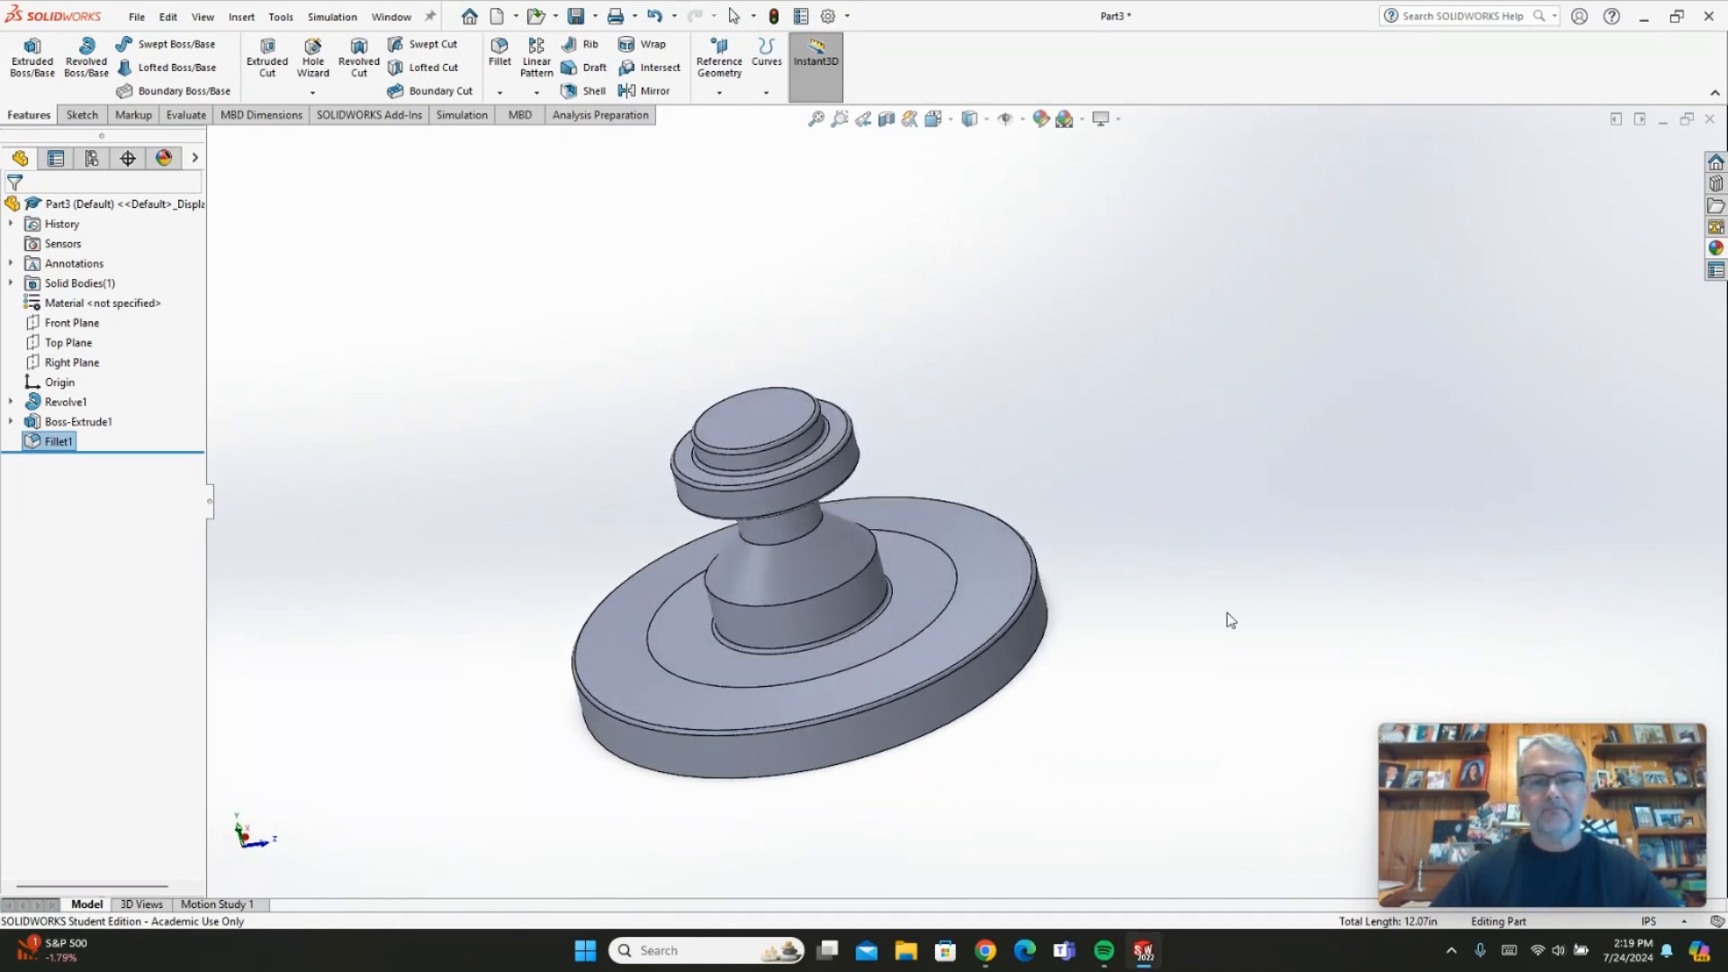
Preview the stand in the Shaded display style and return it to Shaded With Edges
{"action": "left_click", "coordinate": [987, 119]}
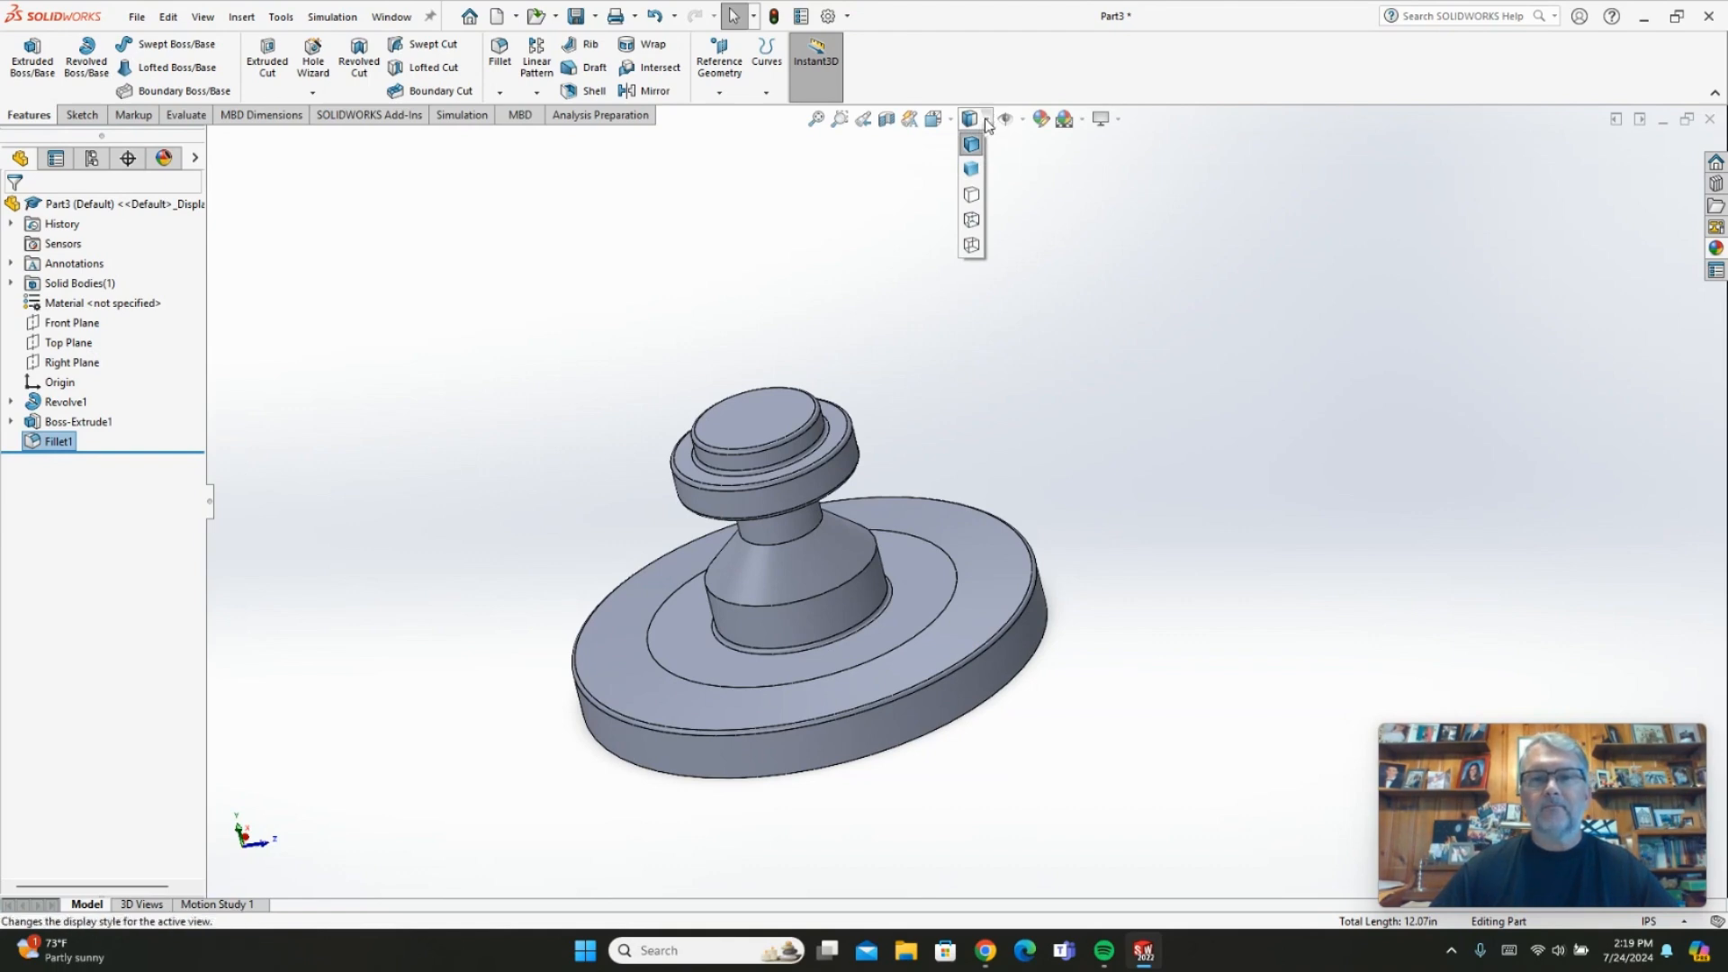
{"action": "left_click", "coordinate": [971, 170]}
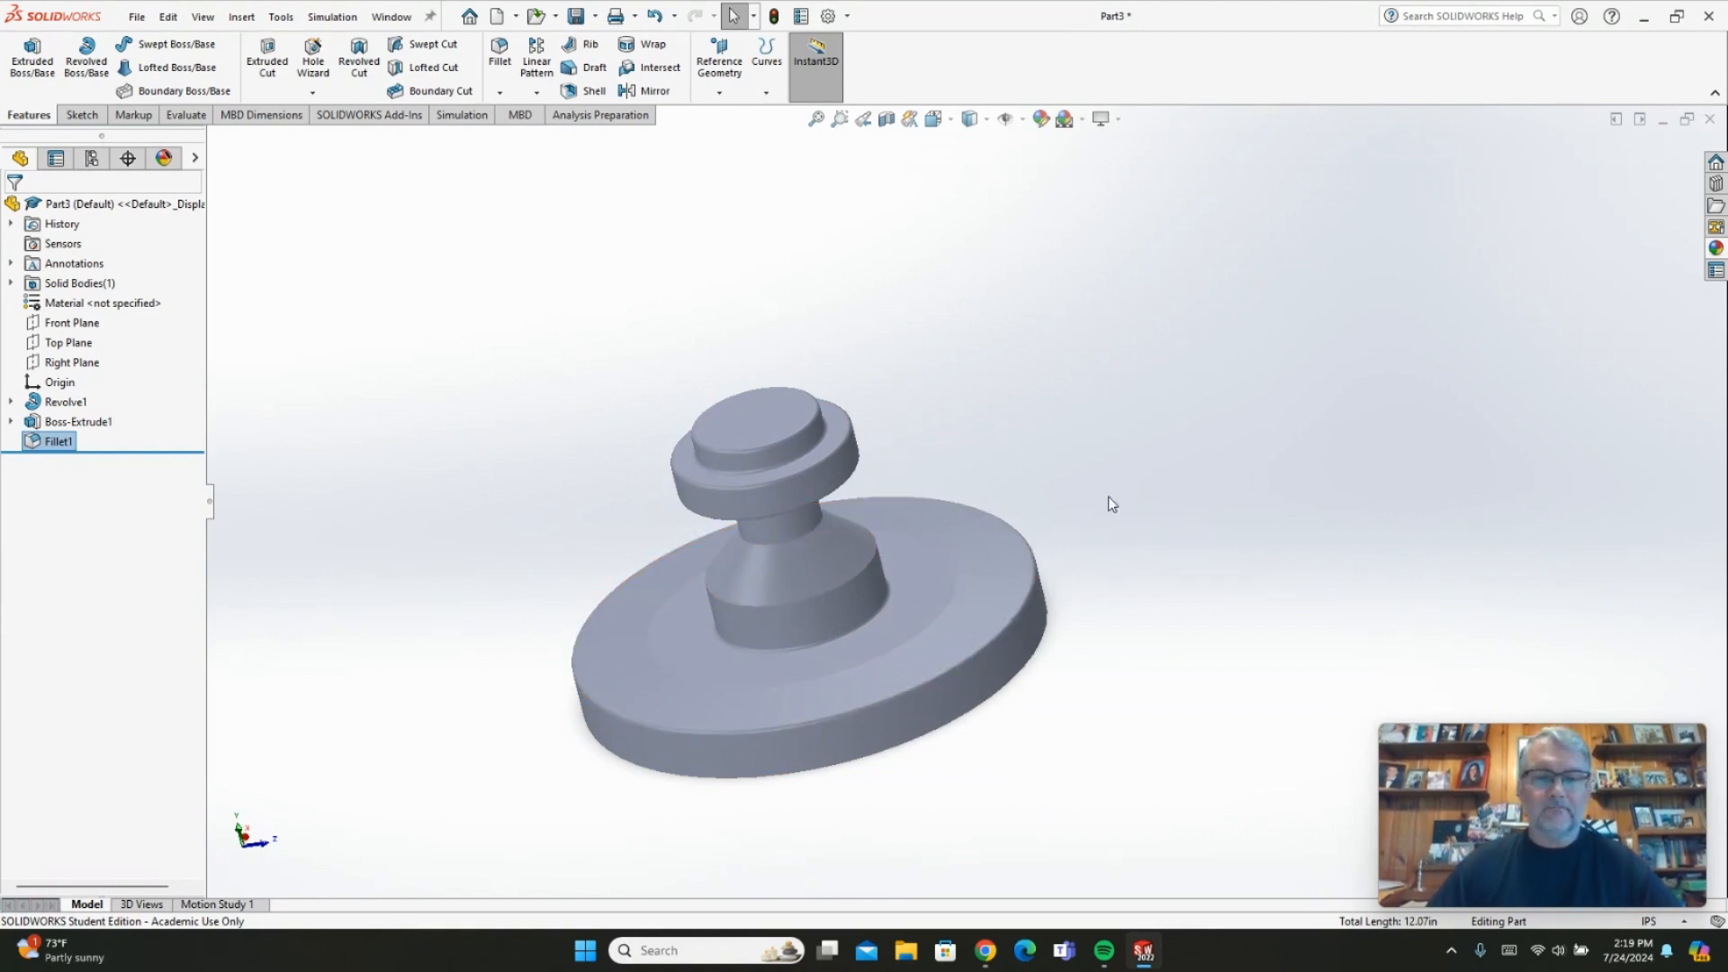
{"action": "scroll", "coordinate": [717, 752], "scroll_direction": "up", "scroll_amount": 1}
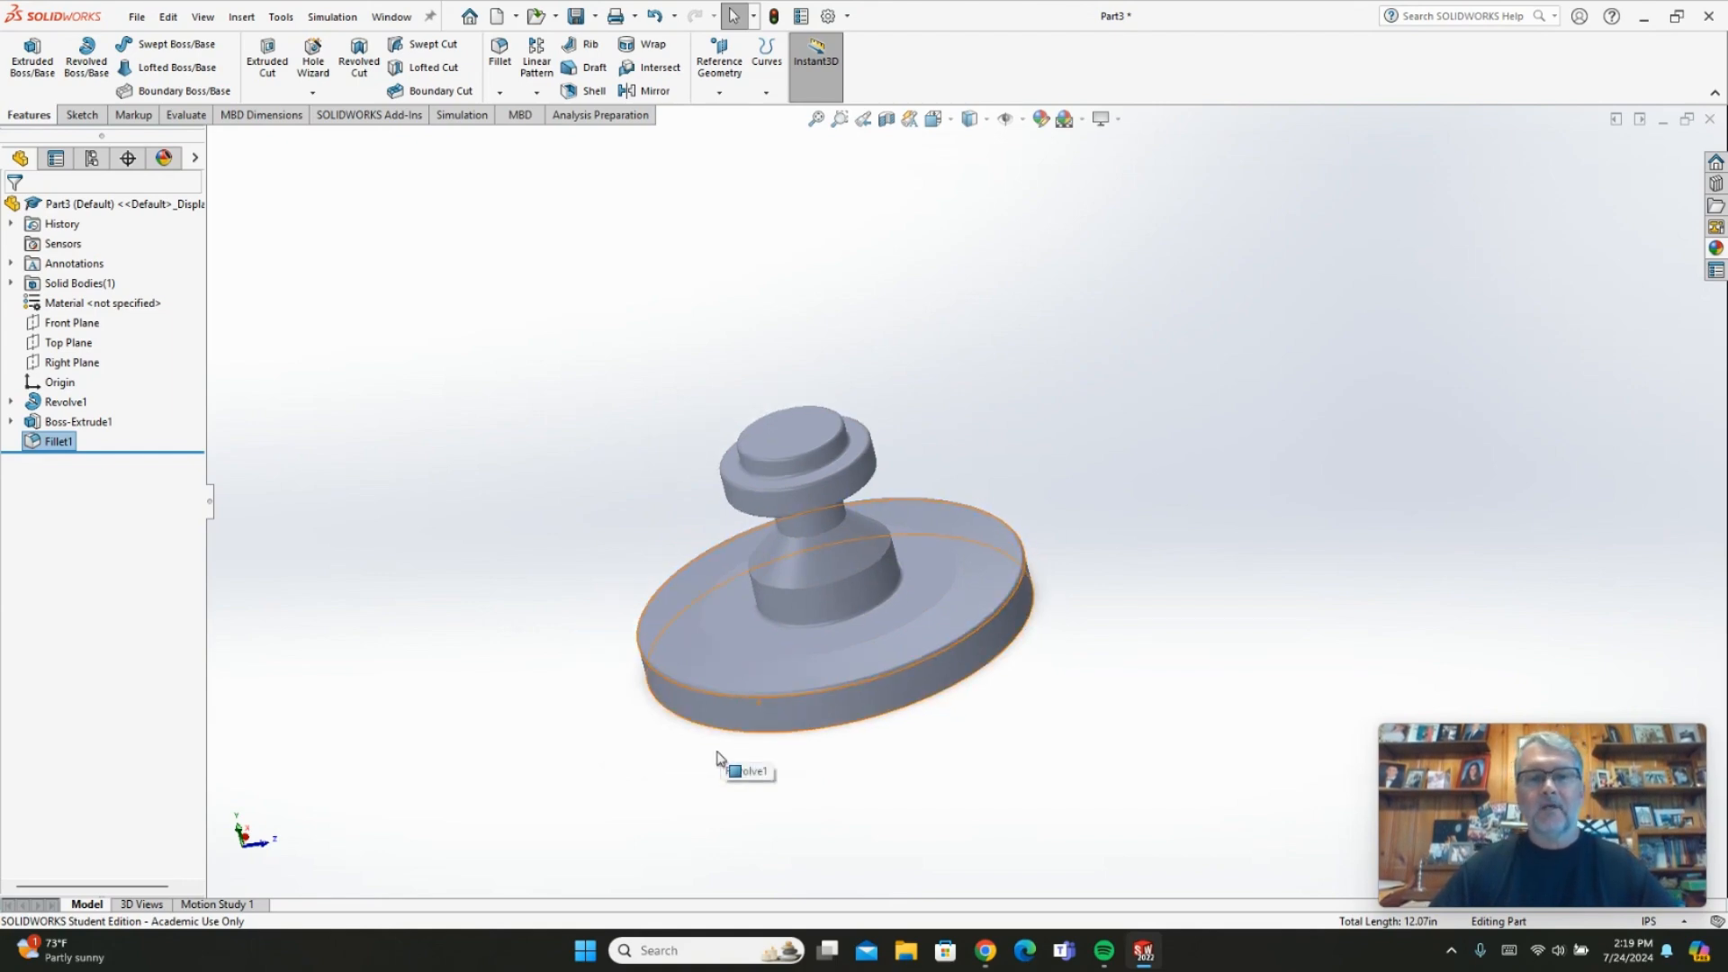
{"action": "scroll", "coordinate": [837, 571], "scroll_direction": "down", "scroll_amount": 1}
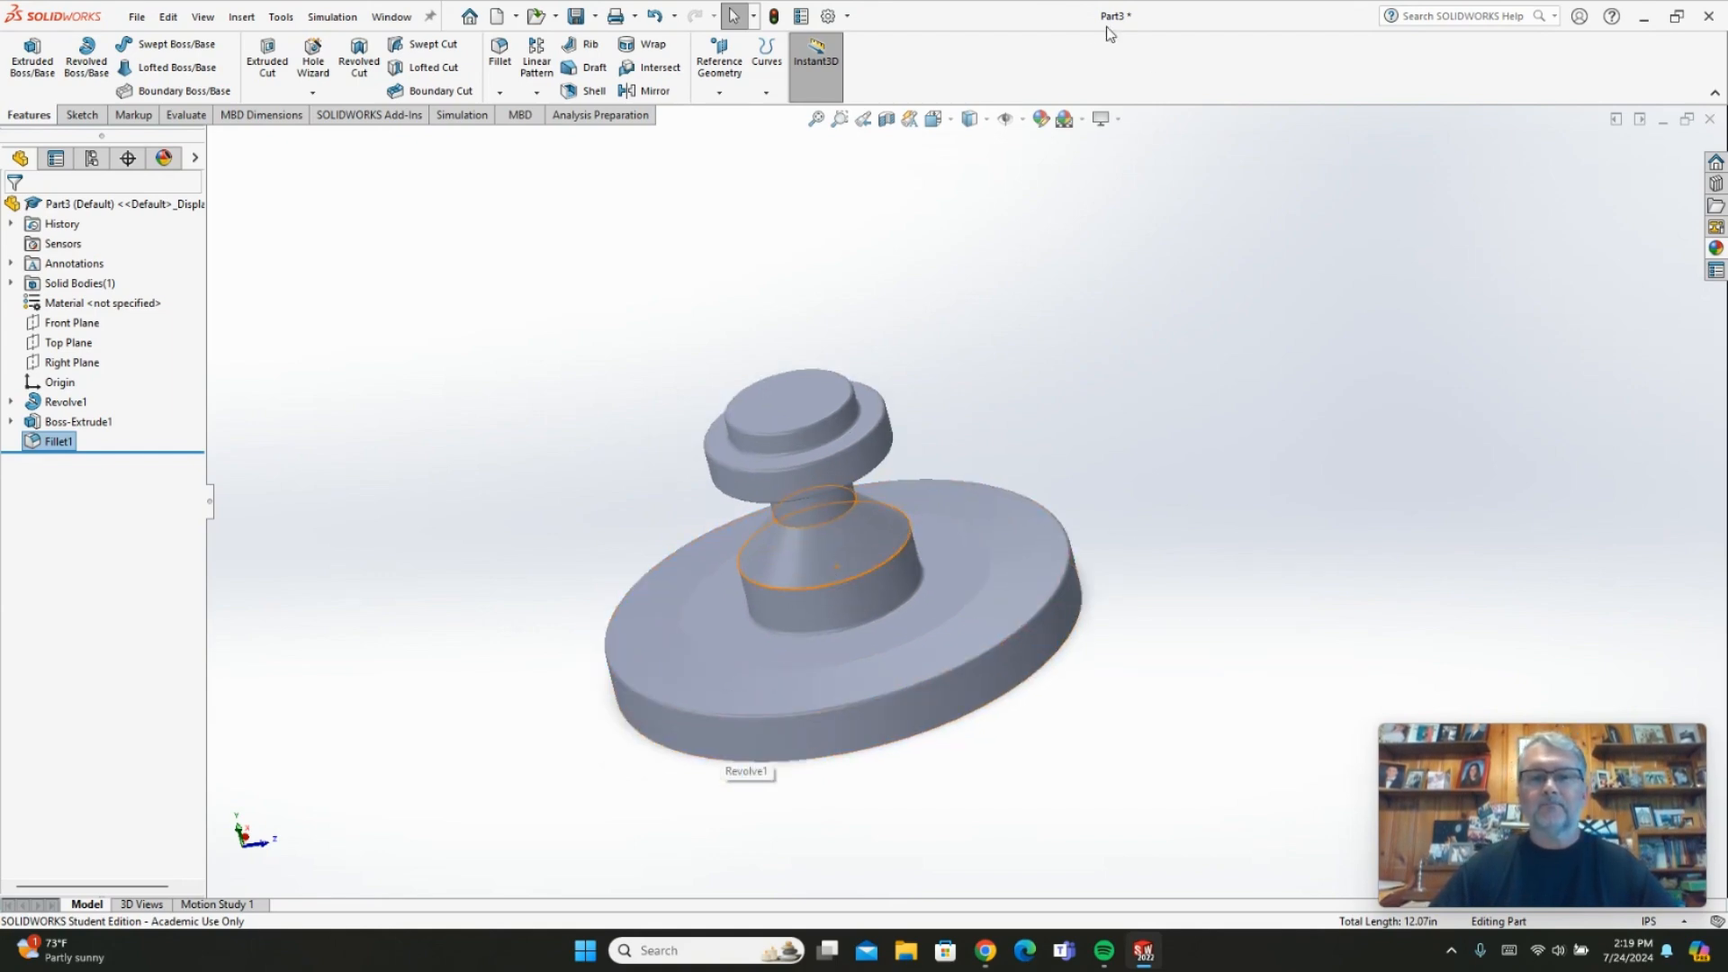
{"action": "left_click", "coordinate": [1004, 119]}
{"action": "left_click", "coordinate": [979, 150]}
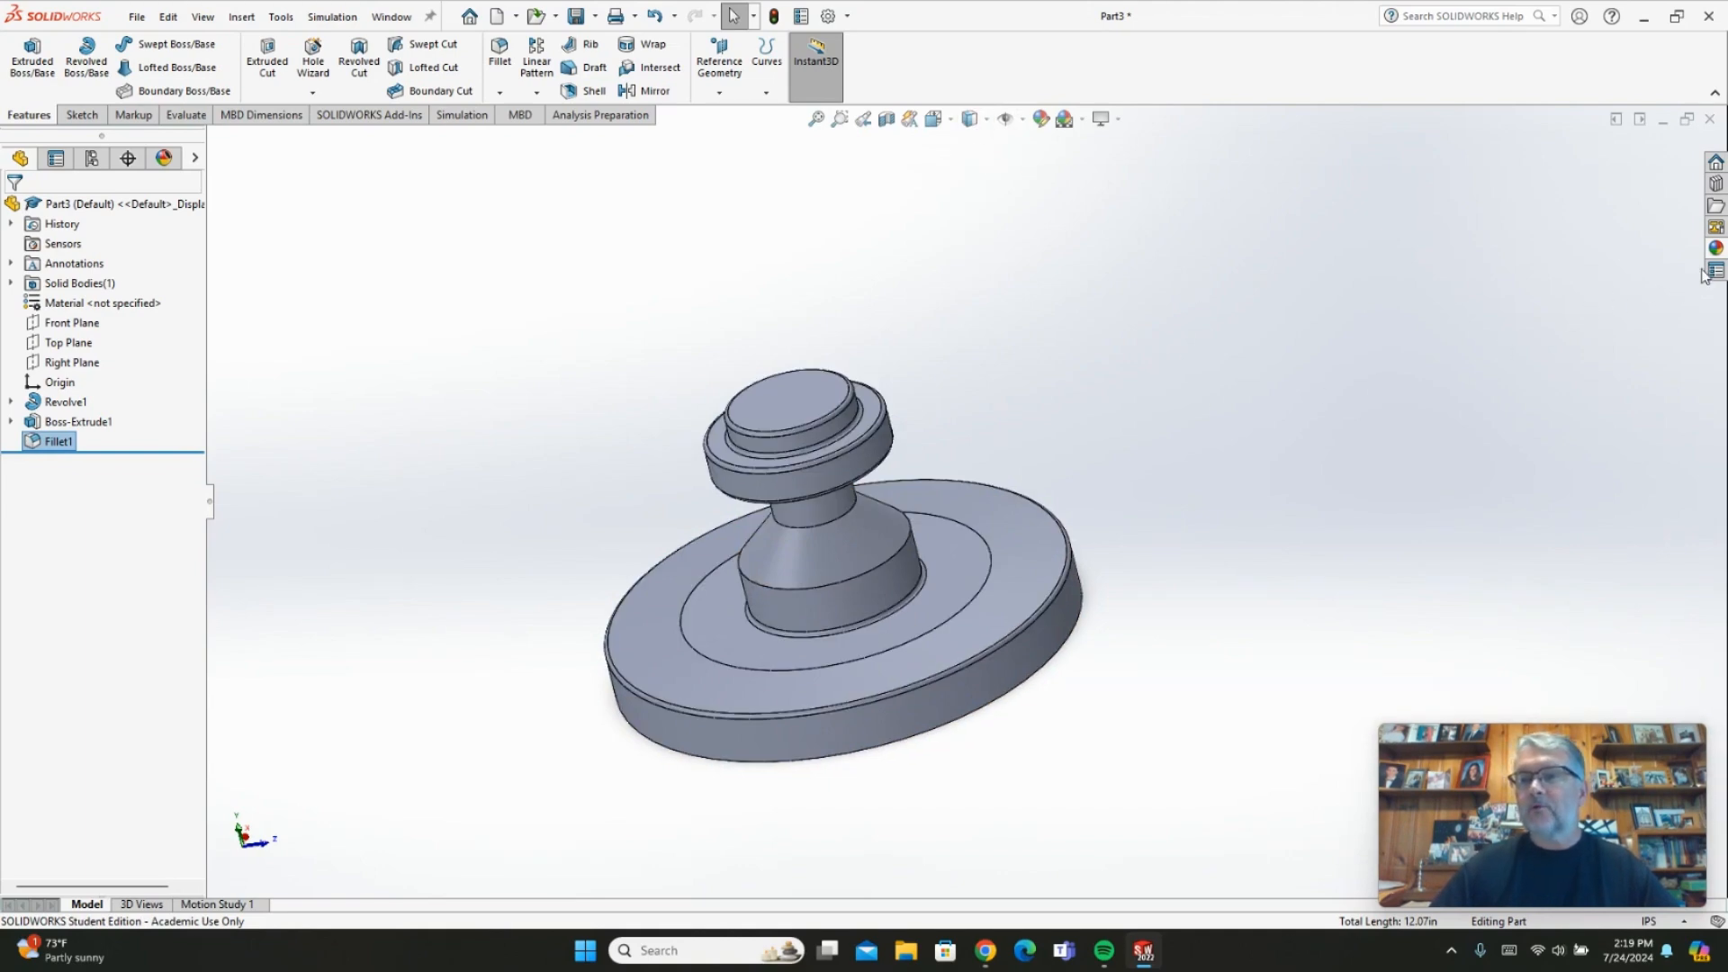
Apply the white high gloss plastic appearance to the stand's whole body
{"action": "scroll", "coordinate": [812, 694], "scroll_direction": "down", "scroll_amount": 2}
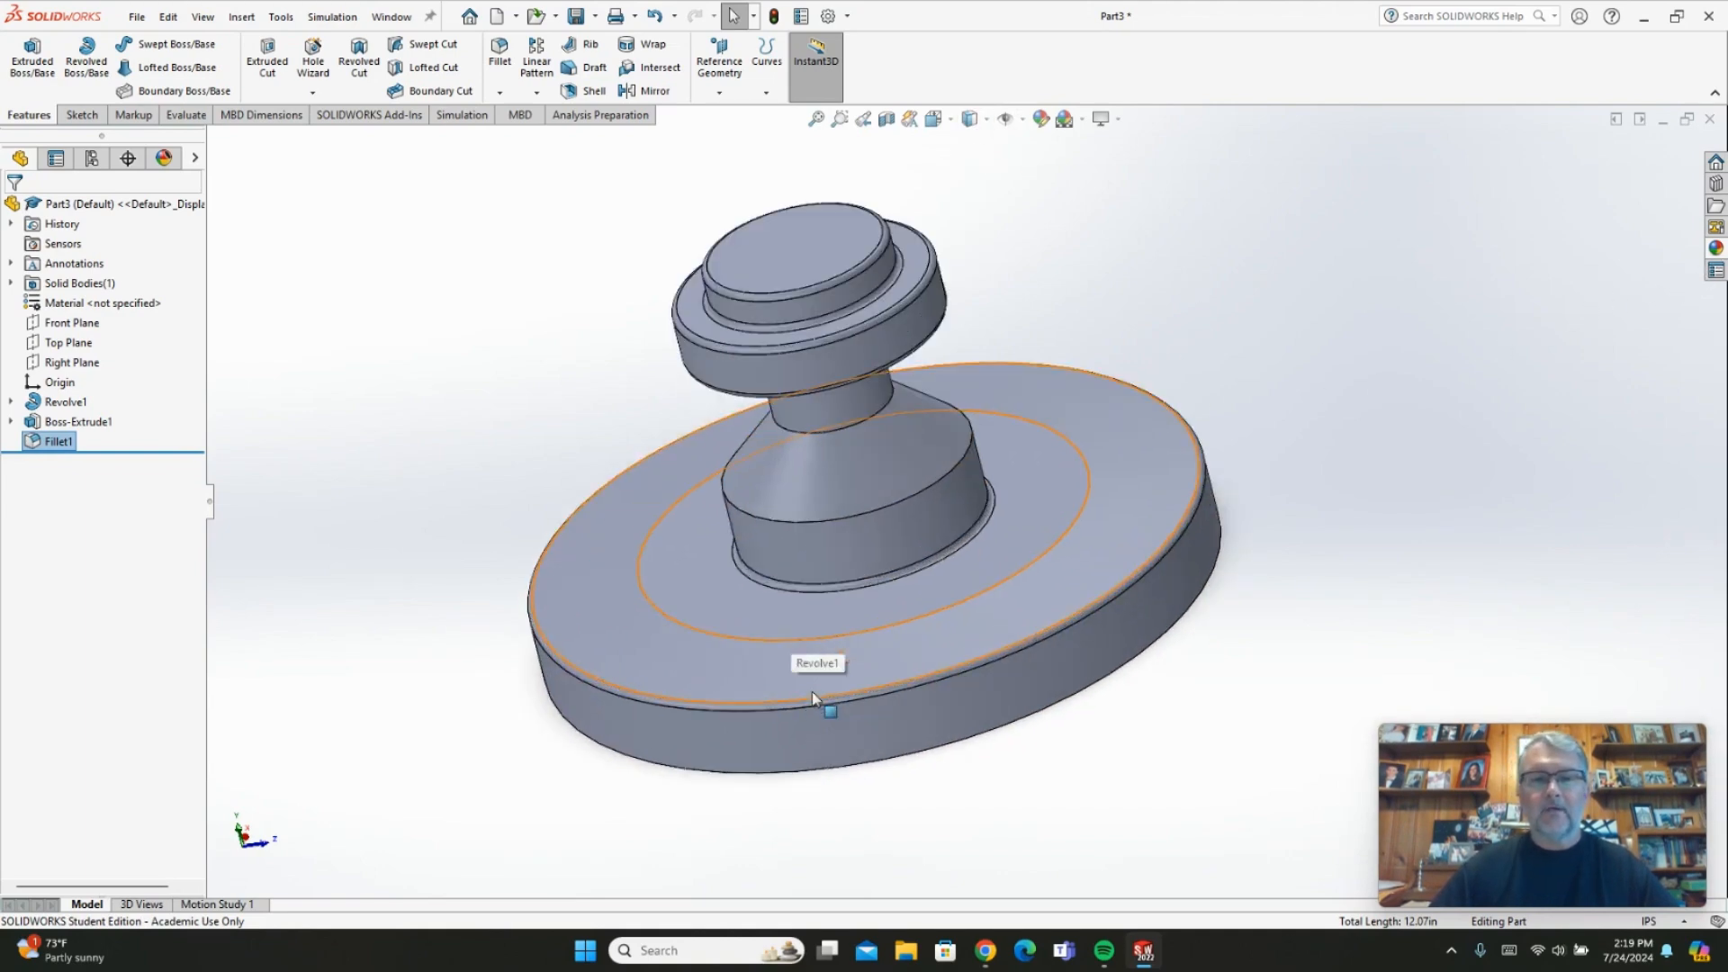
{"action": "scroll", "coordinate": [811, 691], "scroll_direction": "up", "scroll_amount": 1}
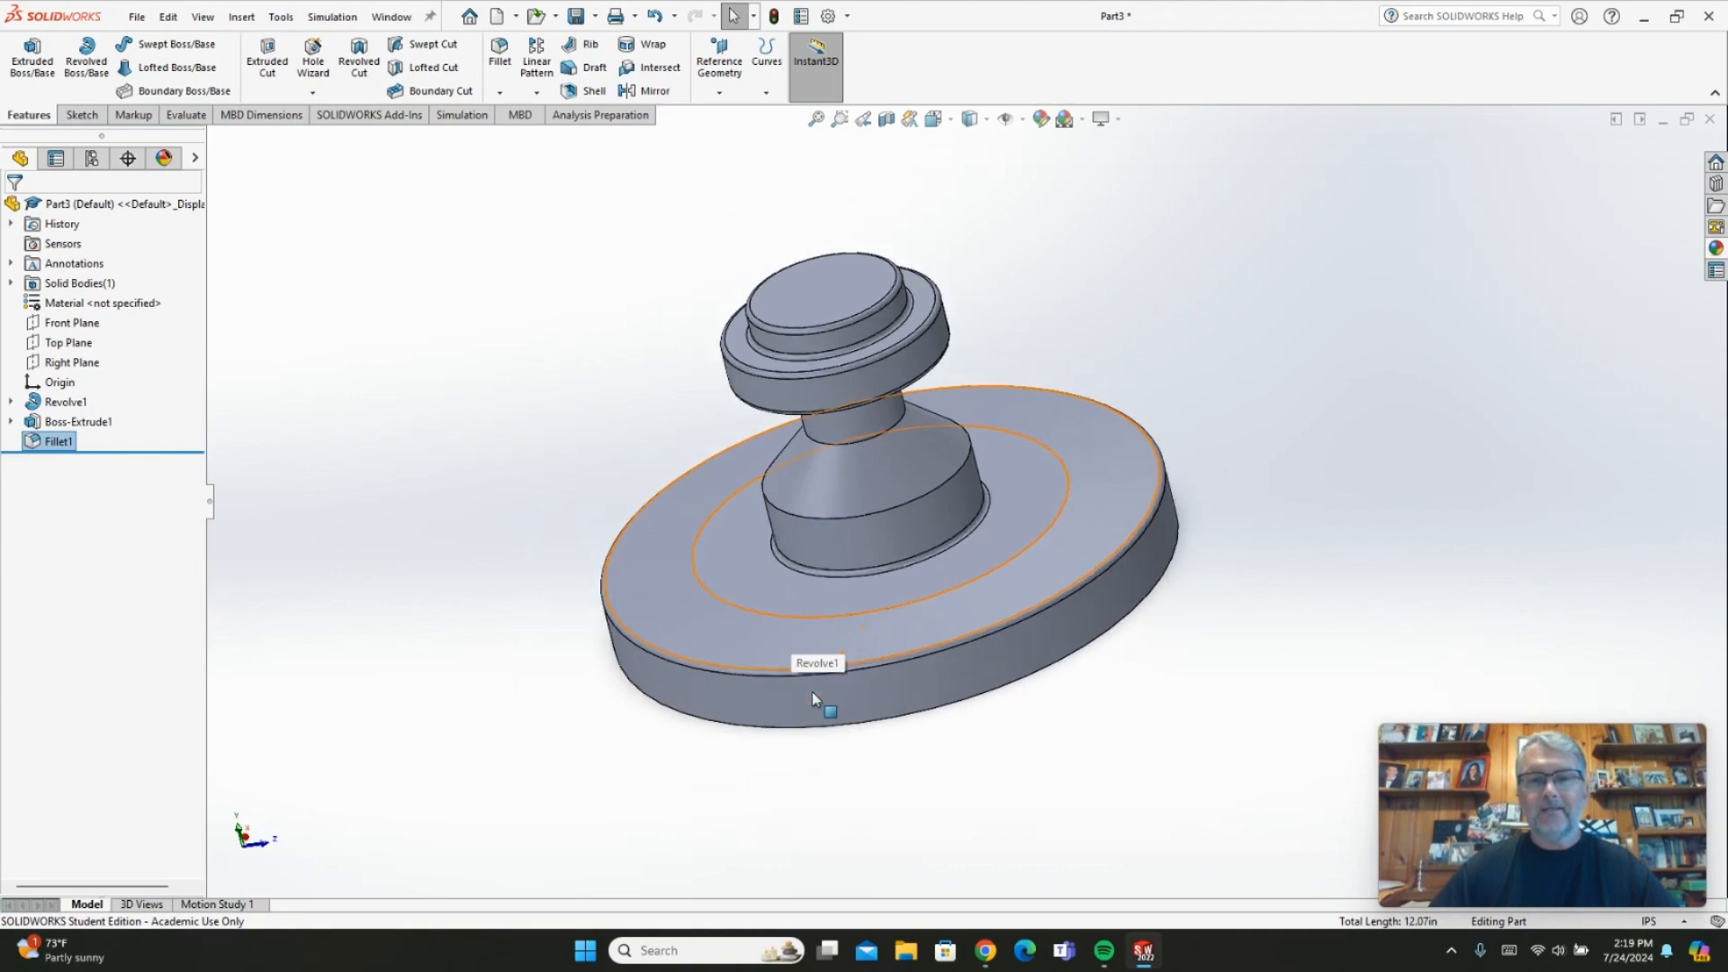
{"action": "left_click", "coordinate": [1716, 250]}
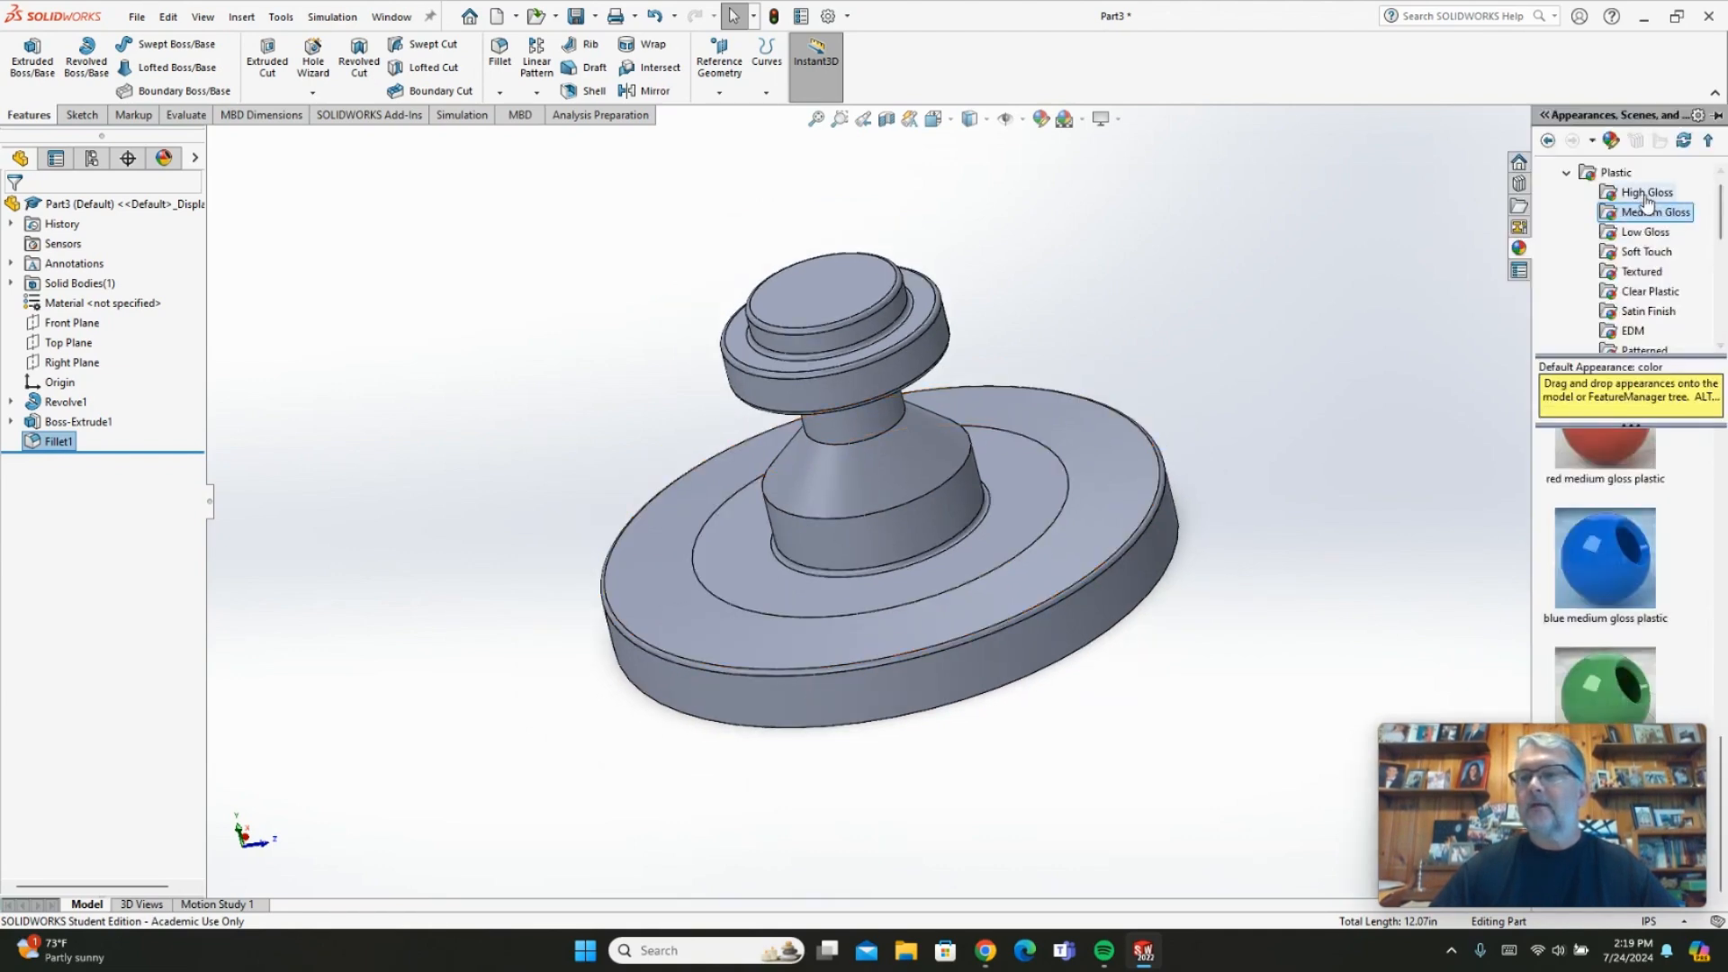
{"action": "left_click", "coordinate": [1646, 194]}
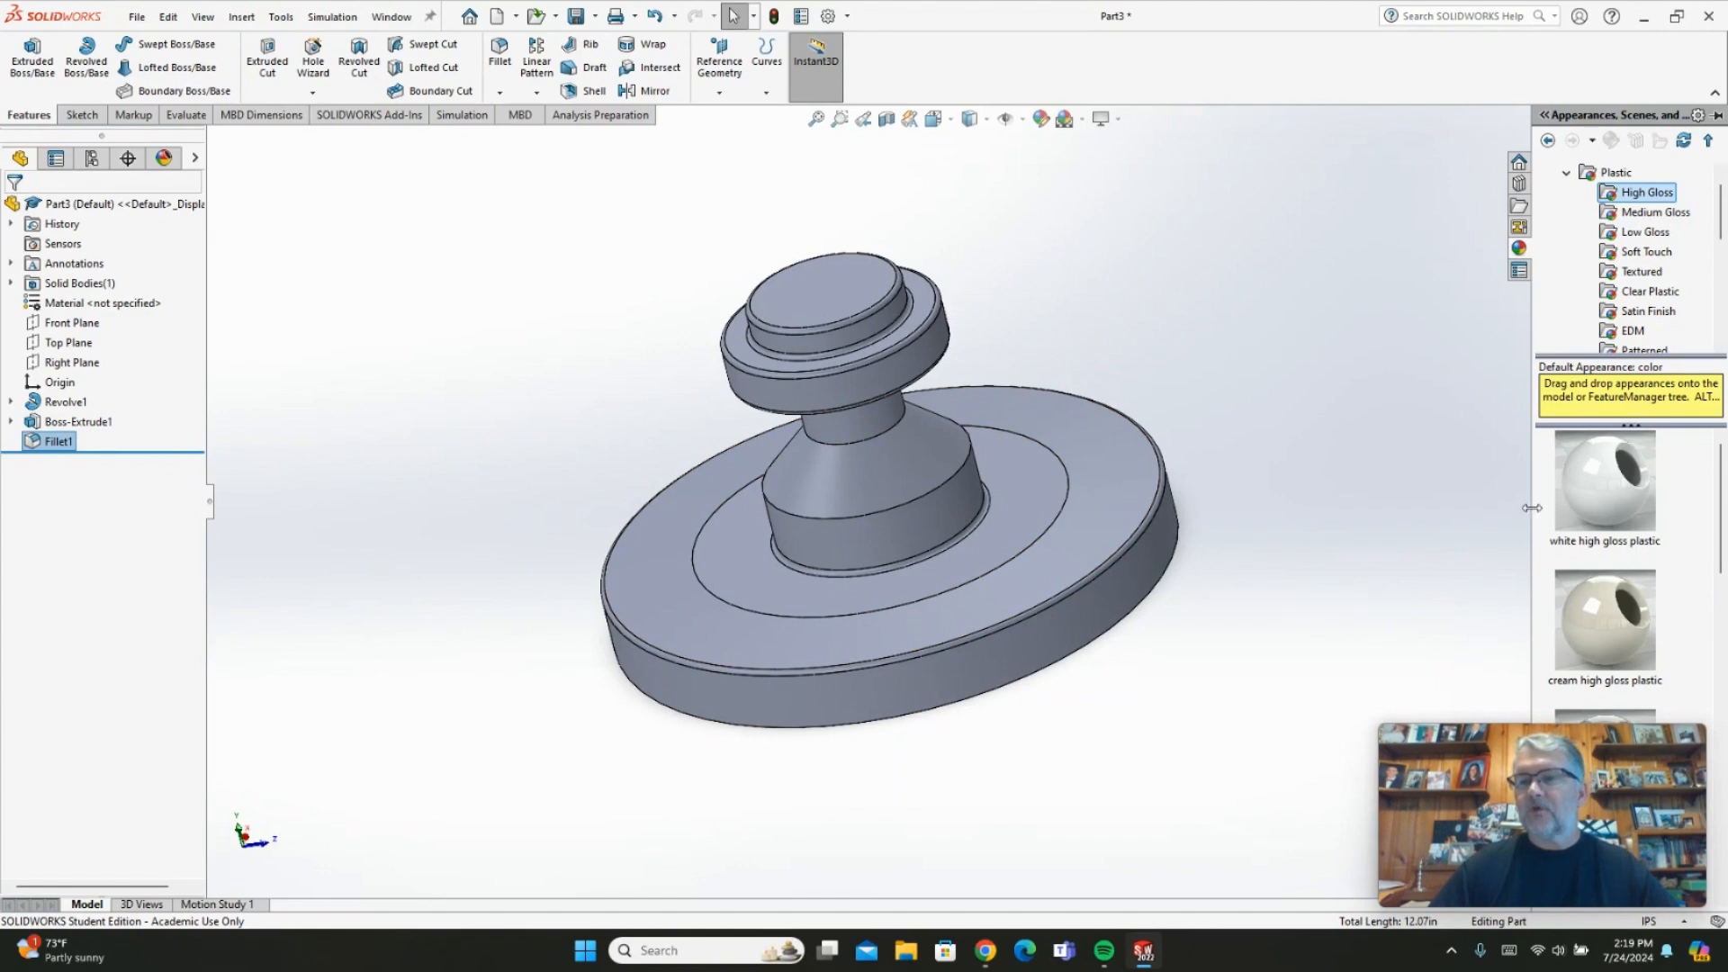
{"action": "mouse_move", "coordinate": [1607, 501]}
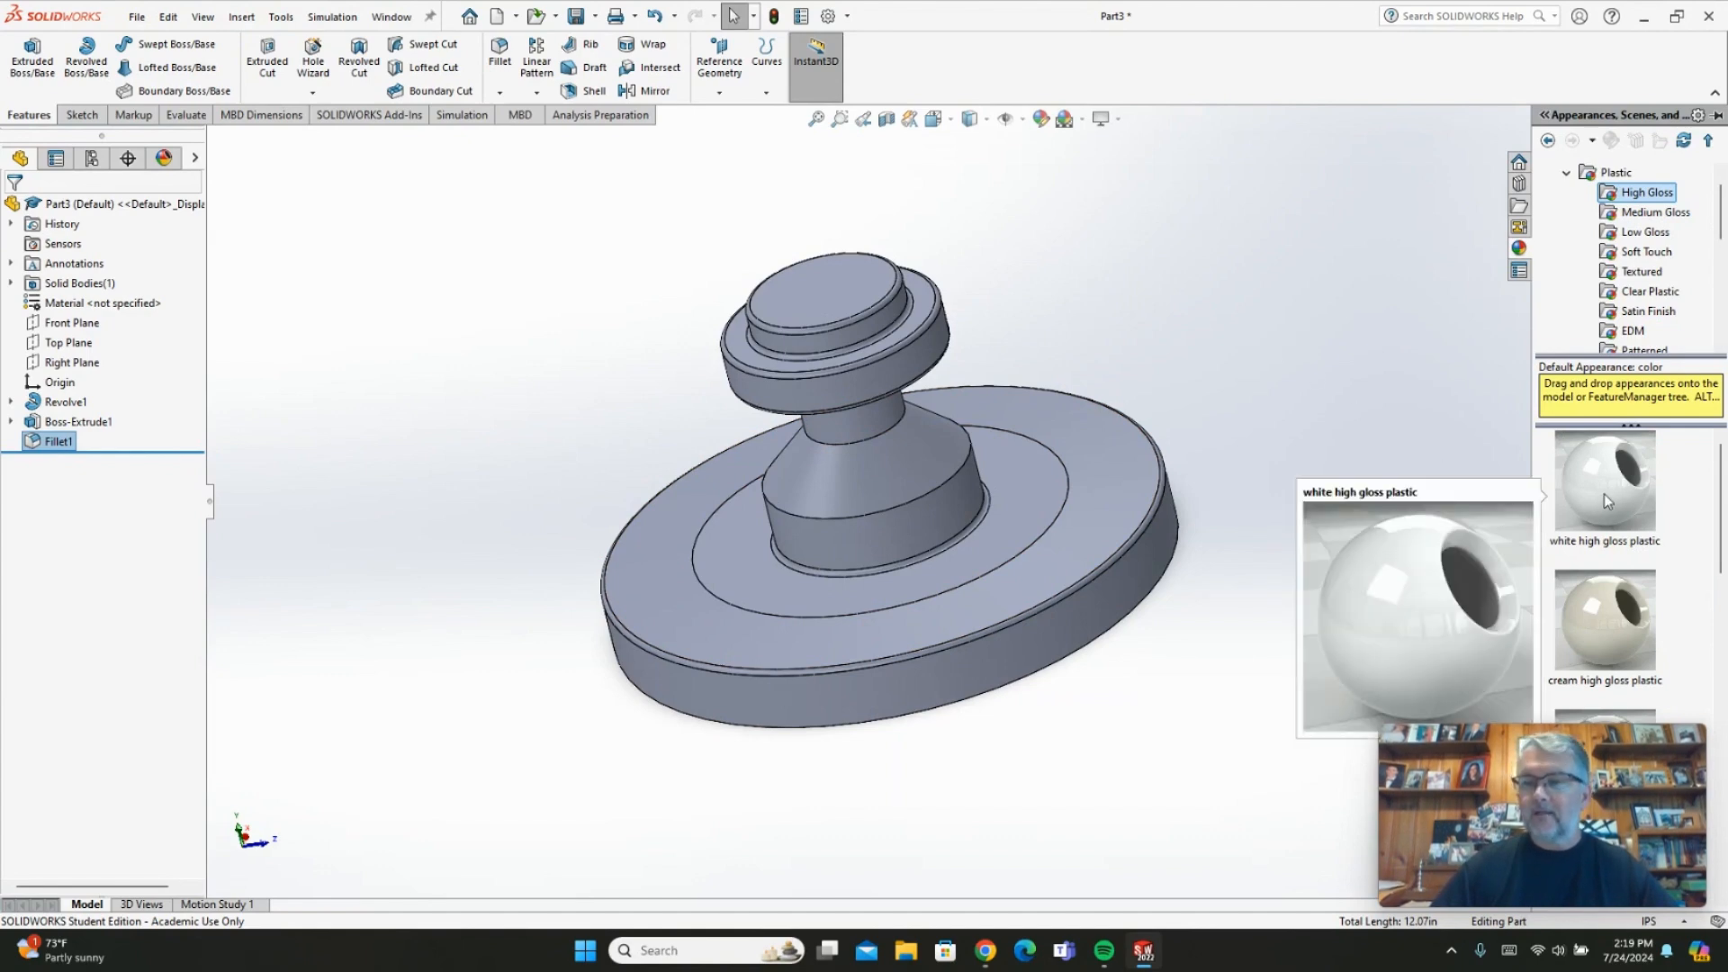
{"action": "left_click_drag", "start_coordinate": [1611, 497], "coordinate": [1087, 475]}
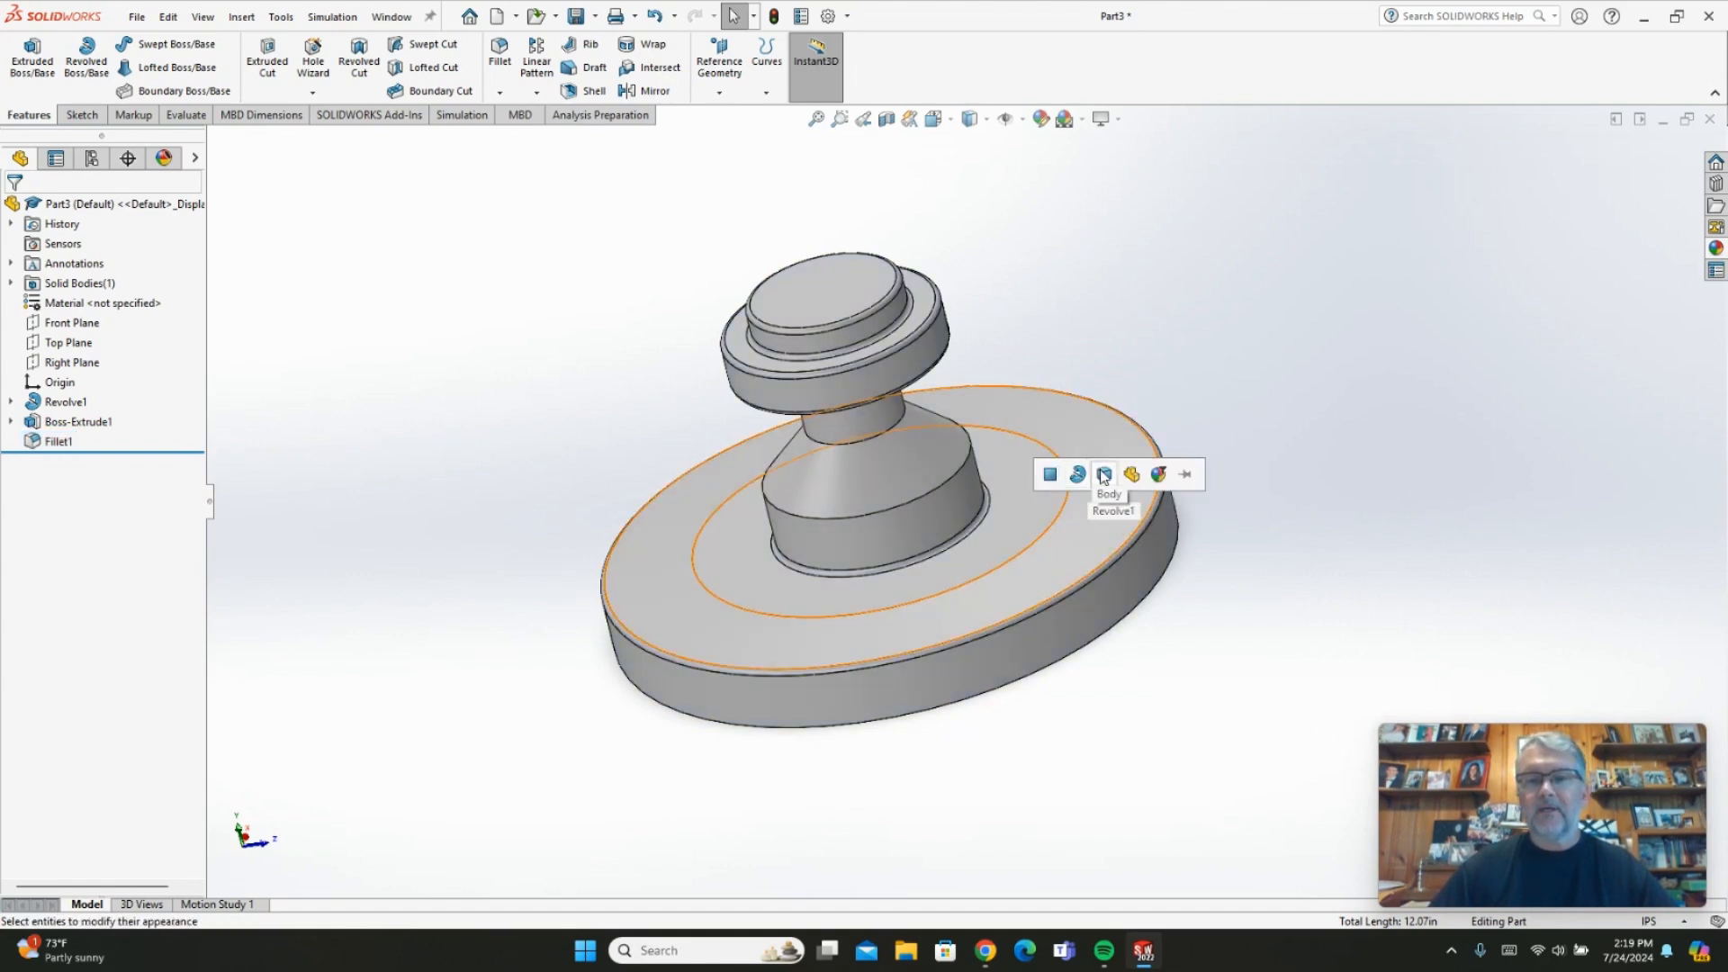
{"action": "left_click", "coordinate": [1104, 475]}
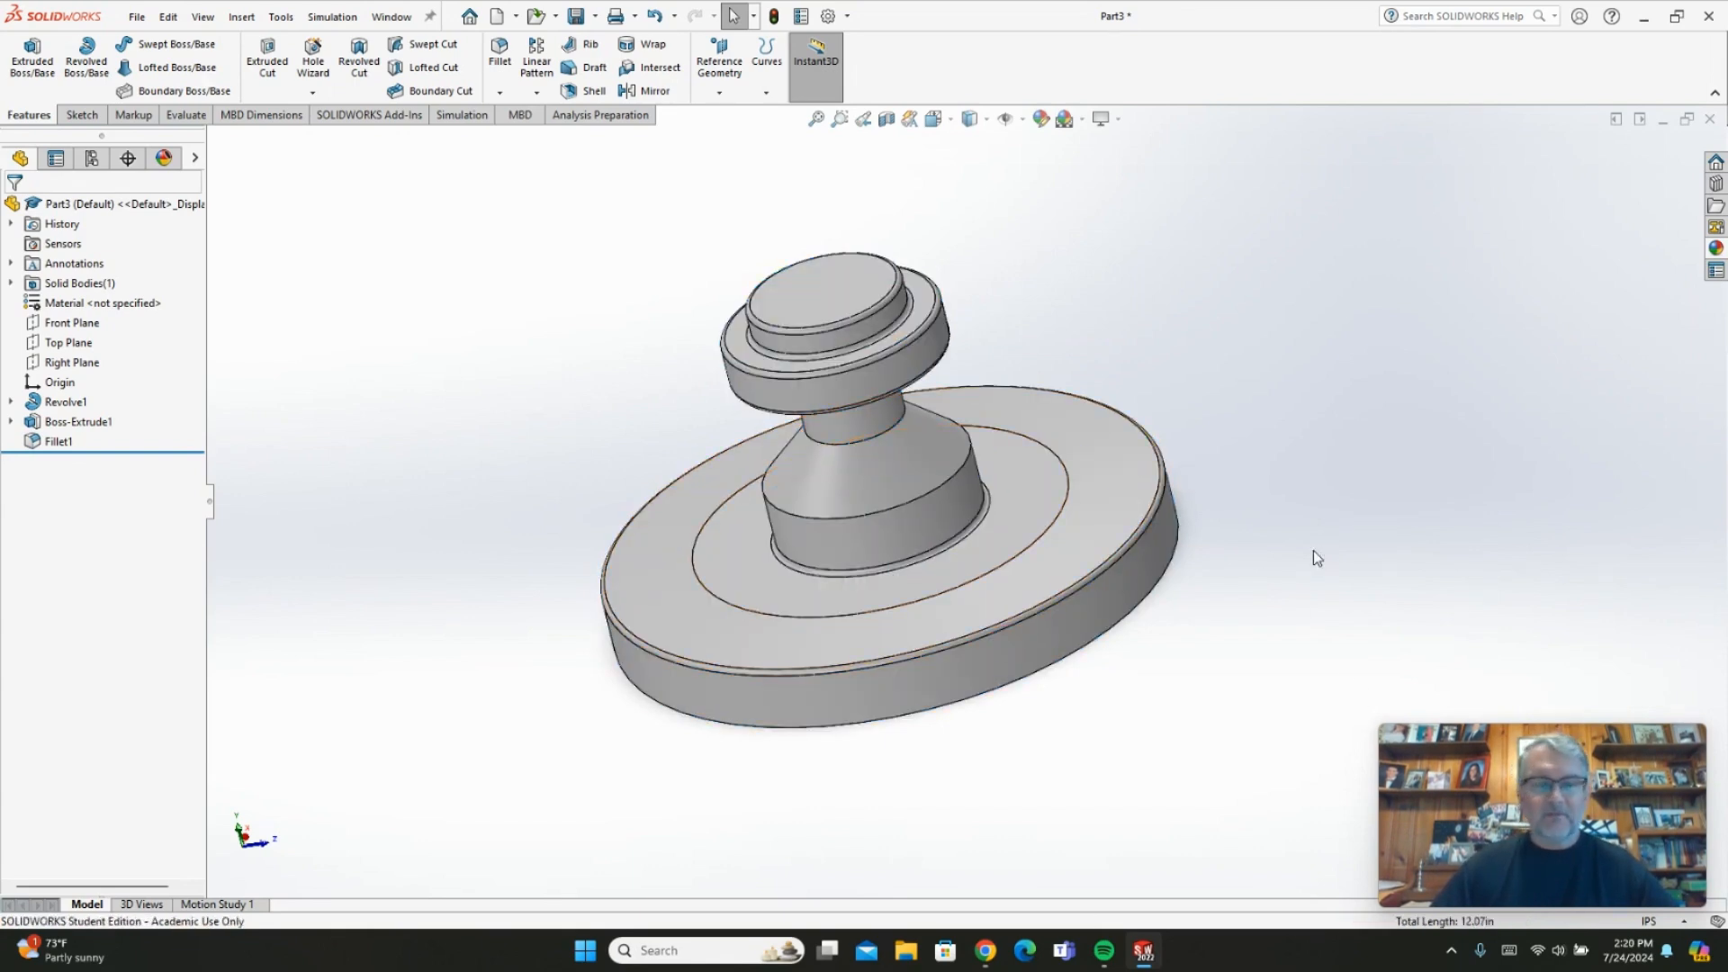
Set the display style to Shaded so the stand is drawn without edge lines
{"action": "left_click", "coordinate": [971, 119]}
{"action": "left_click", "coordinate": [970, 171]}
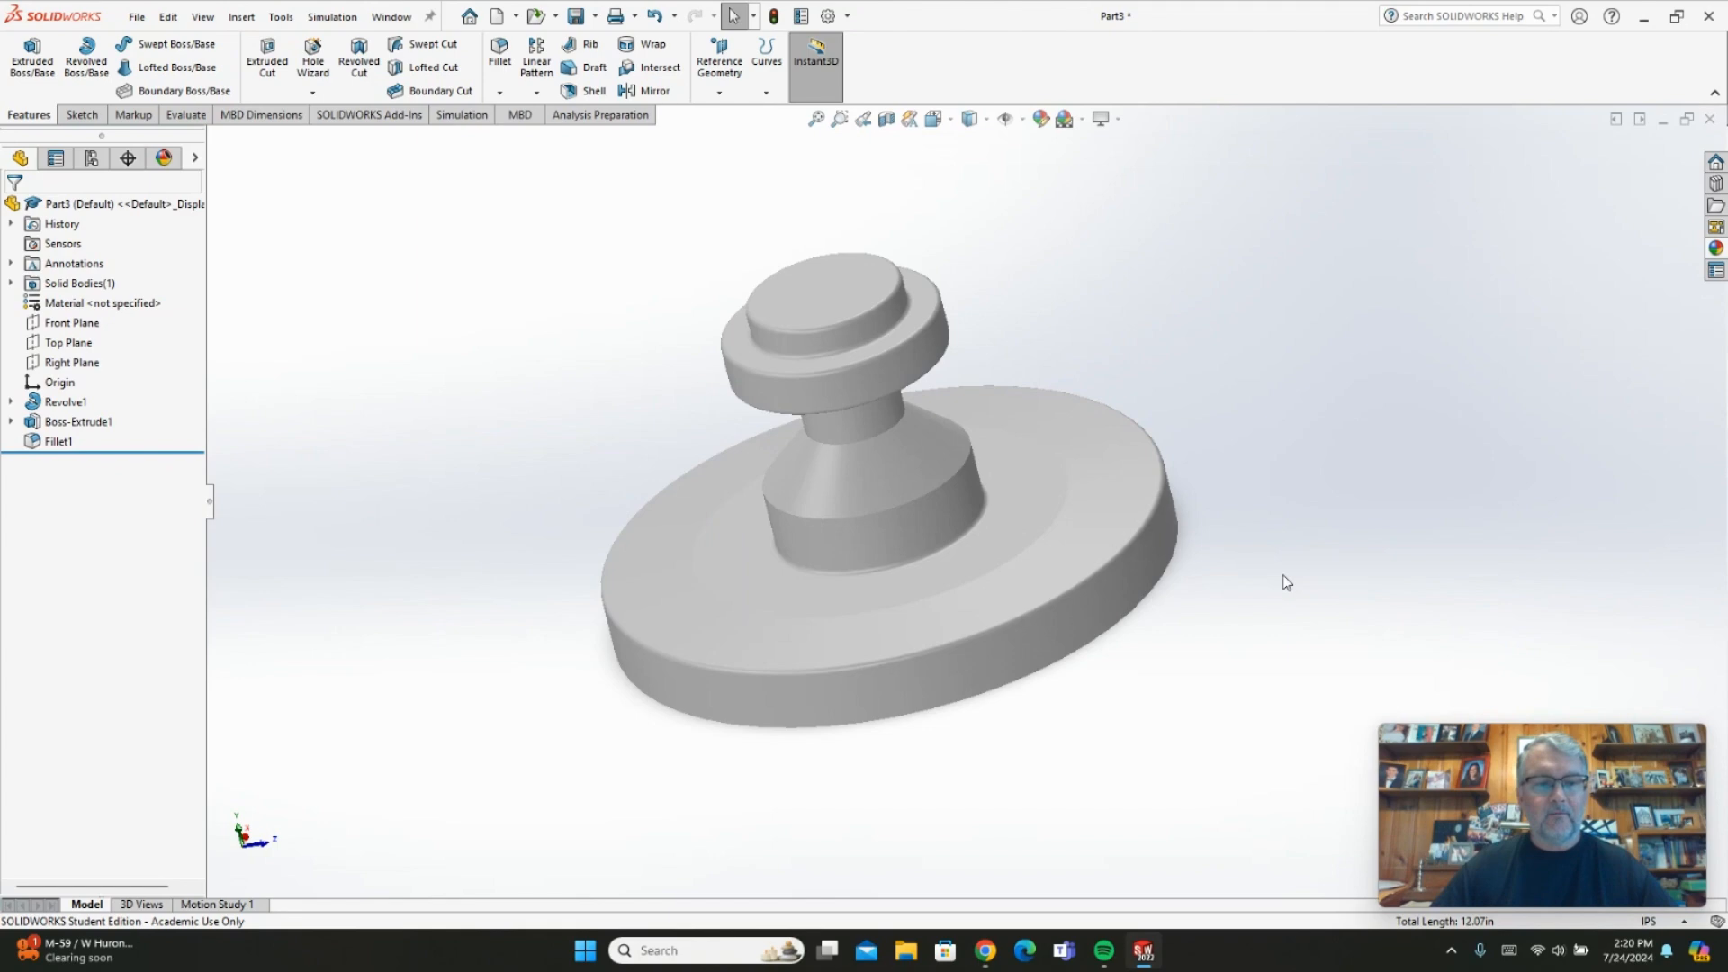
{"action": "middle_click_drag", "start_coordinate": [505, 405], "coordinate": [540, 367]}
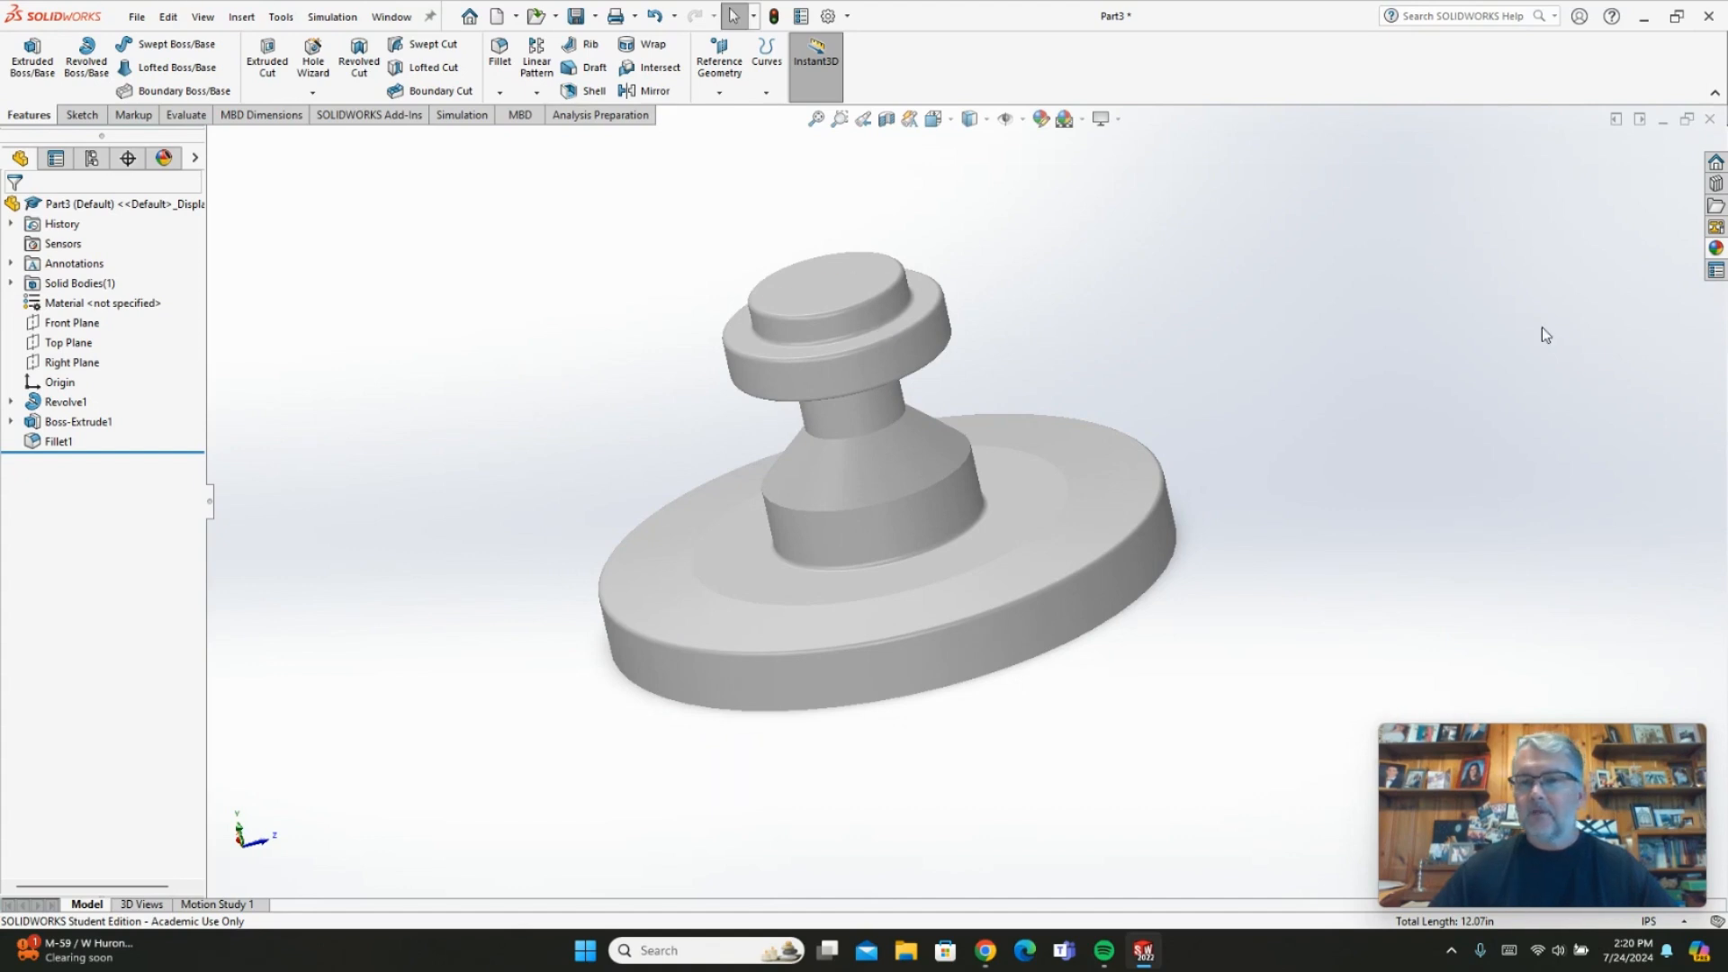